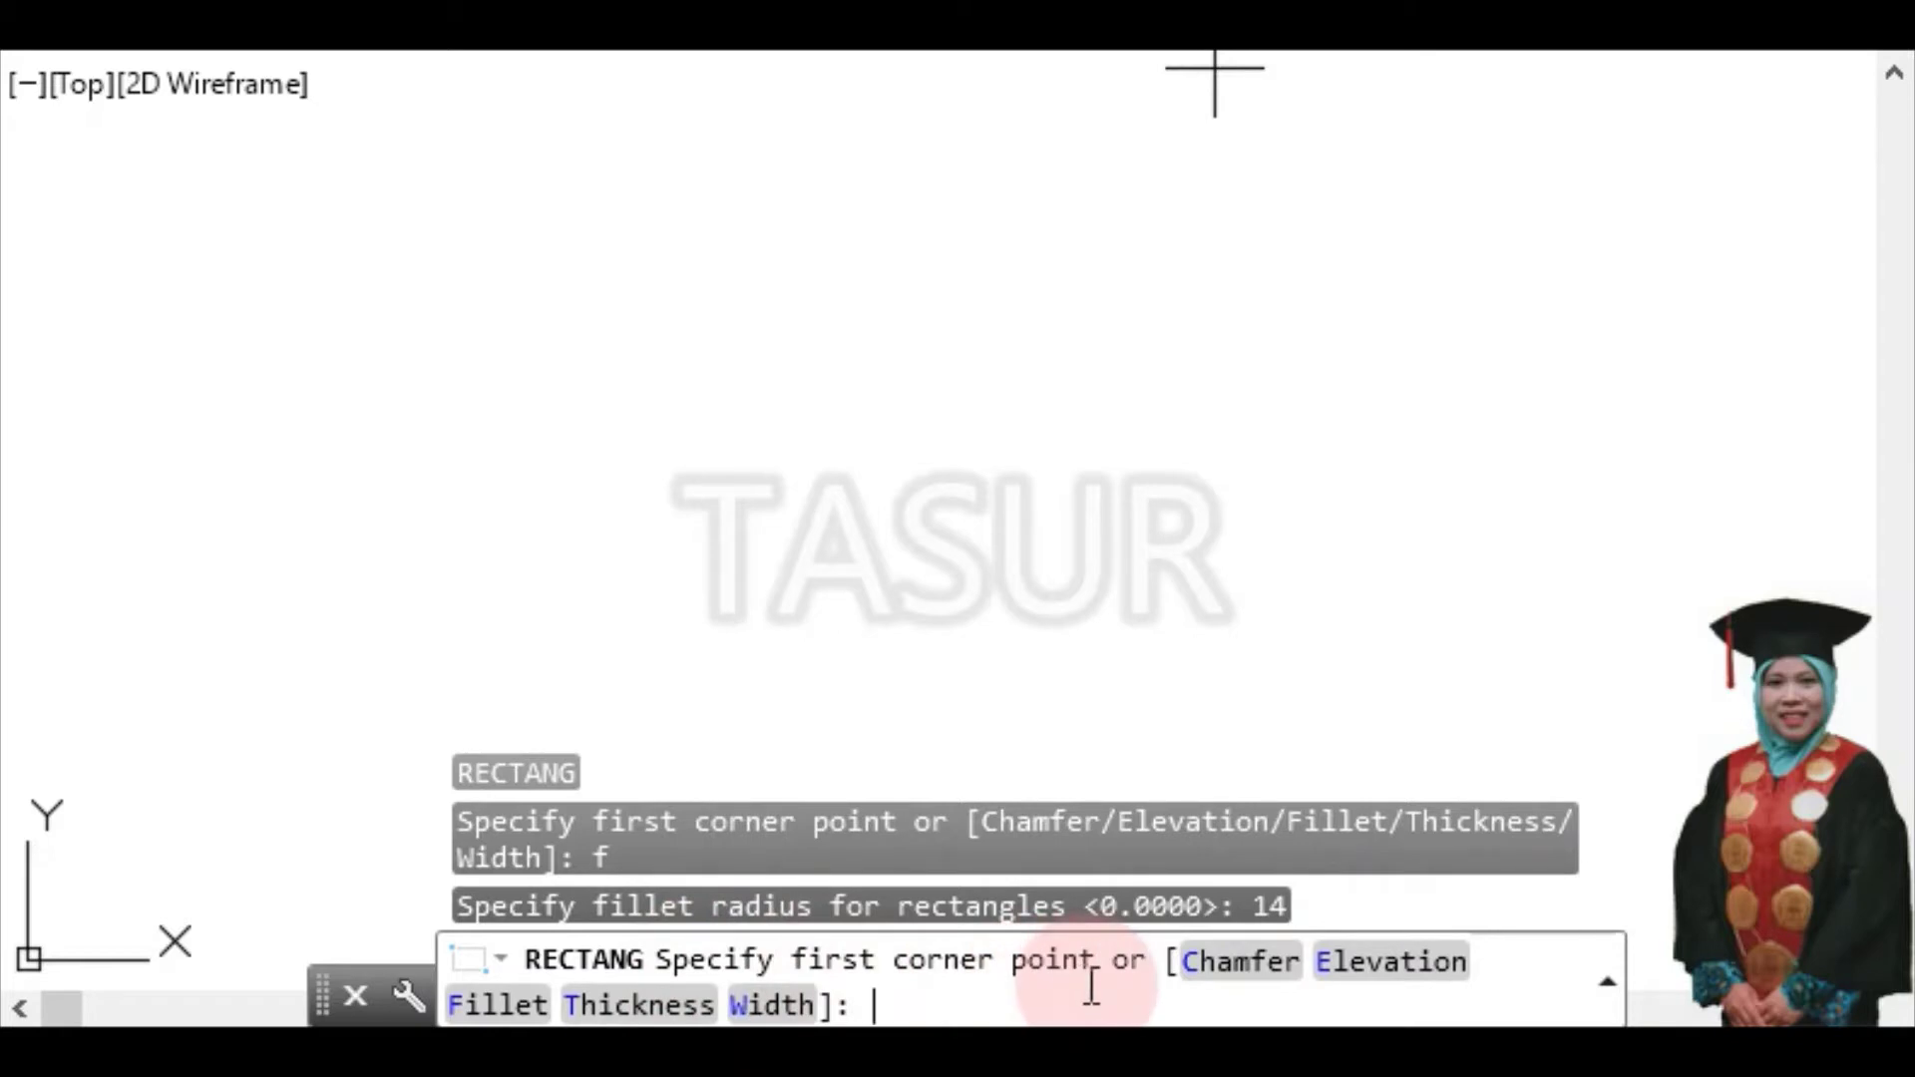
pyautogui.click(709, 699)
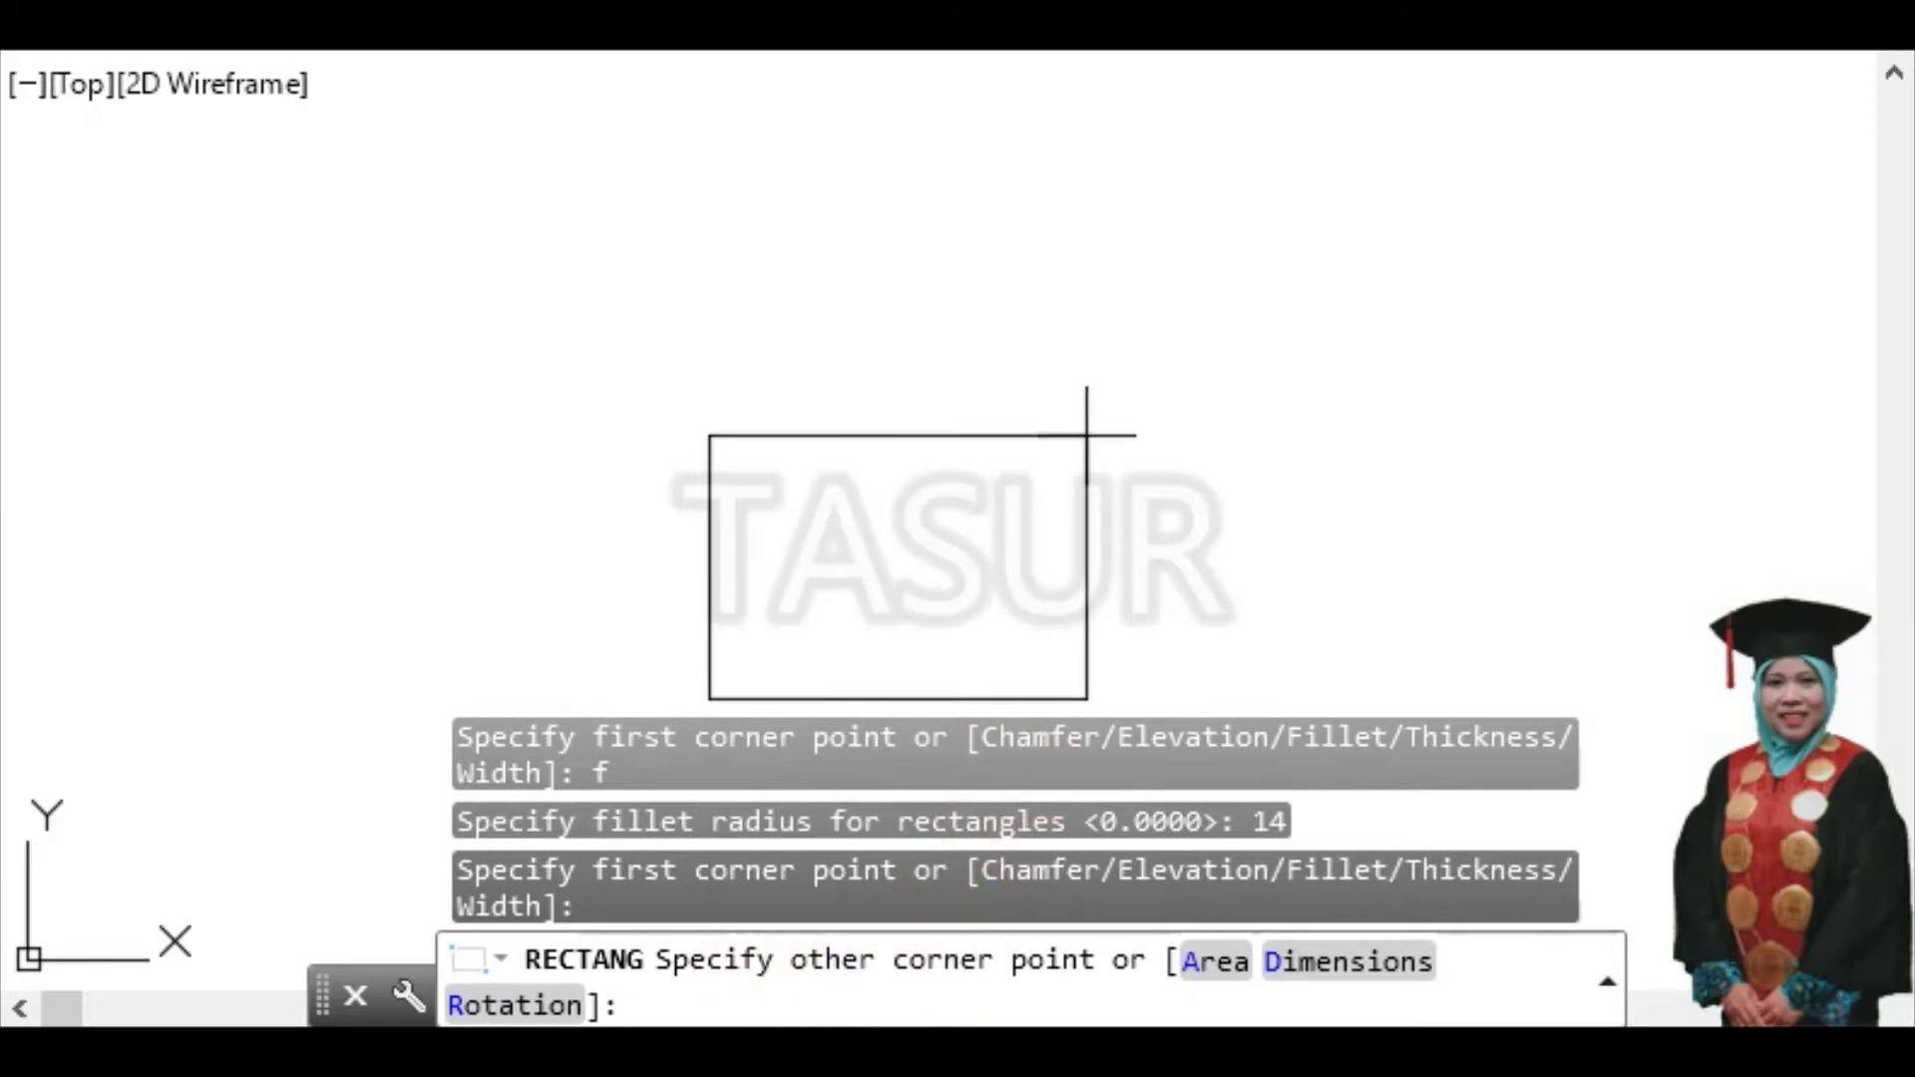
pyautogui.write('@')
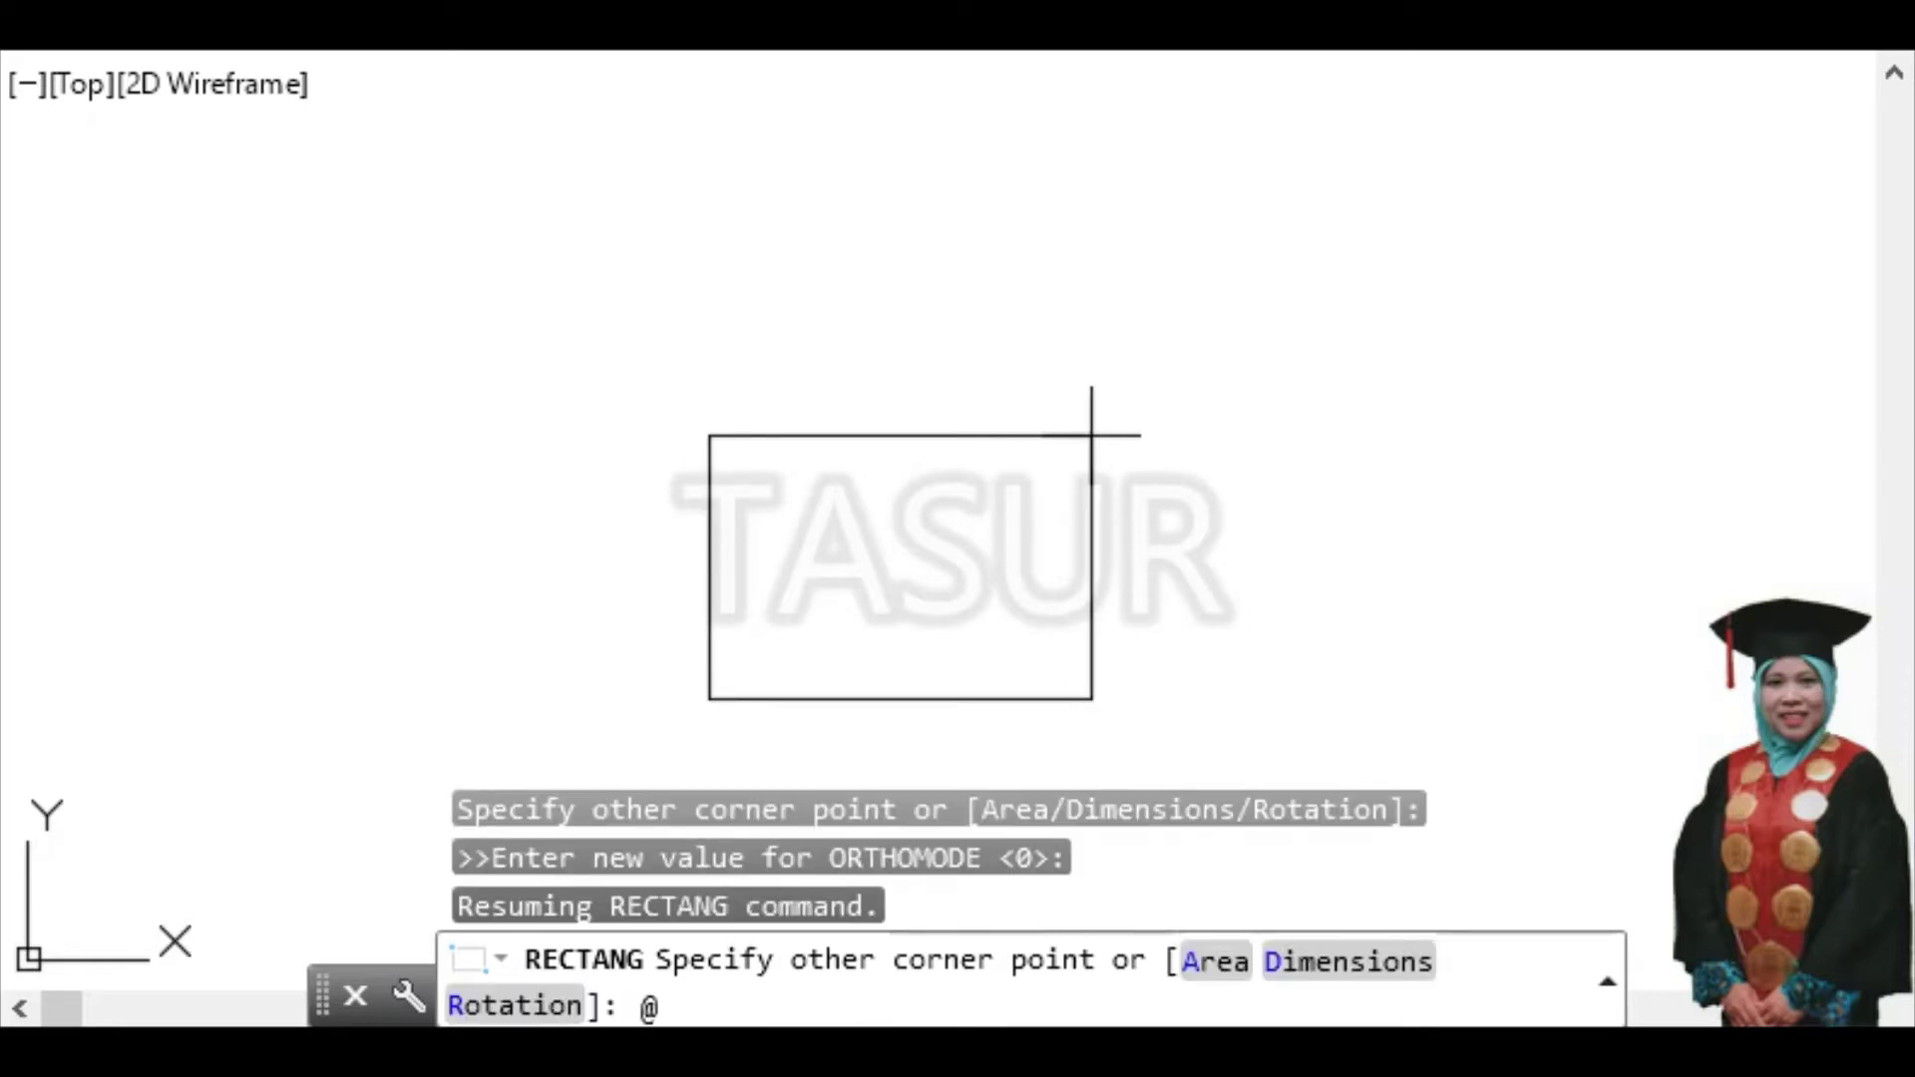
pyautogui.write('83,83')
pyautogui.press('Return')
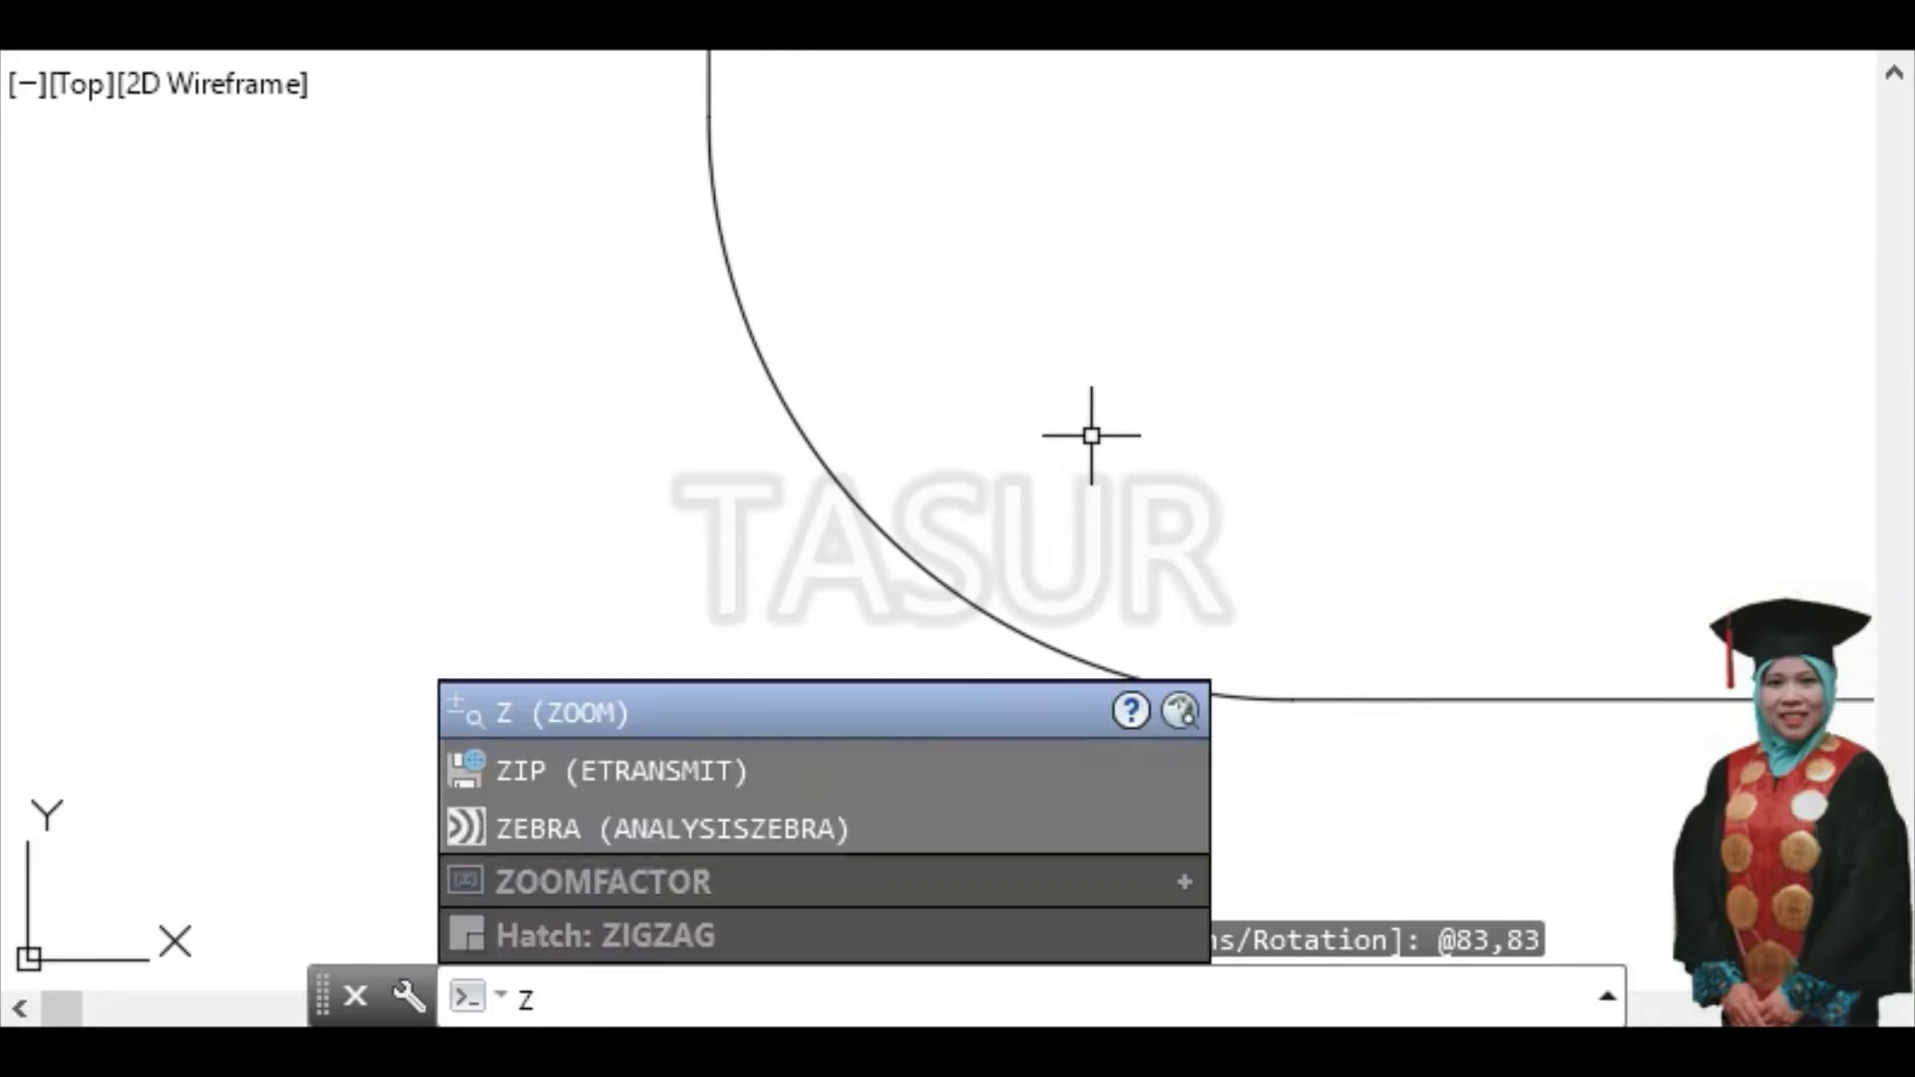
# Zoom to the rounded rectangle as an object, and zoom out slightly to leave a margin around it
pyautogui.press('Return')
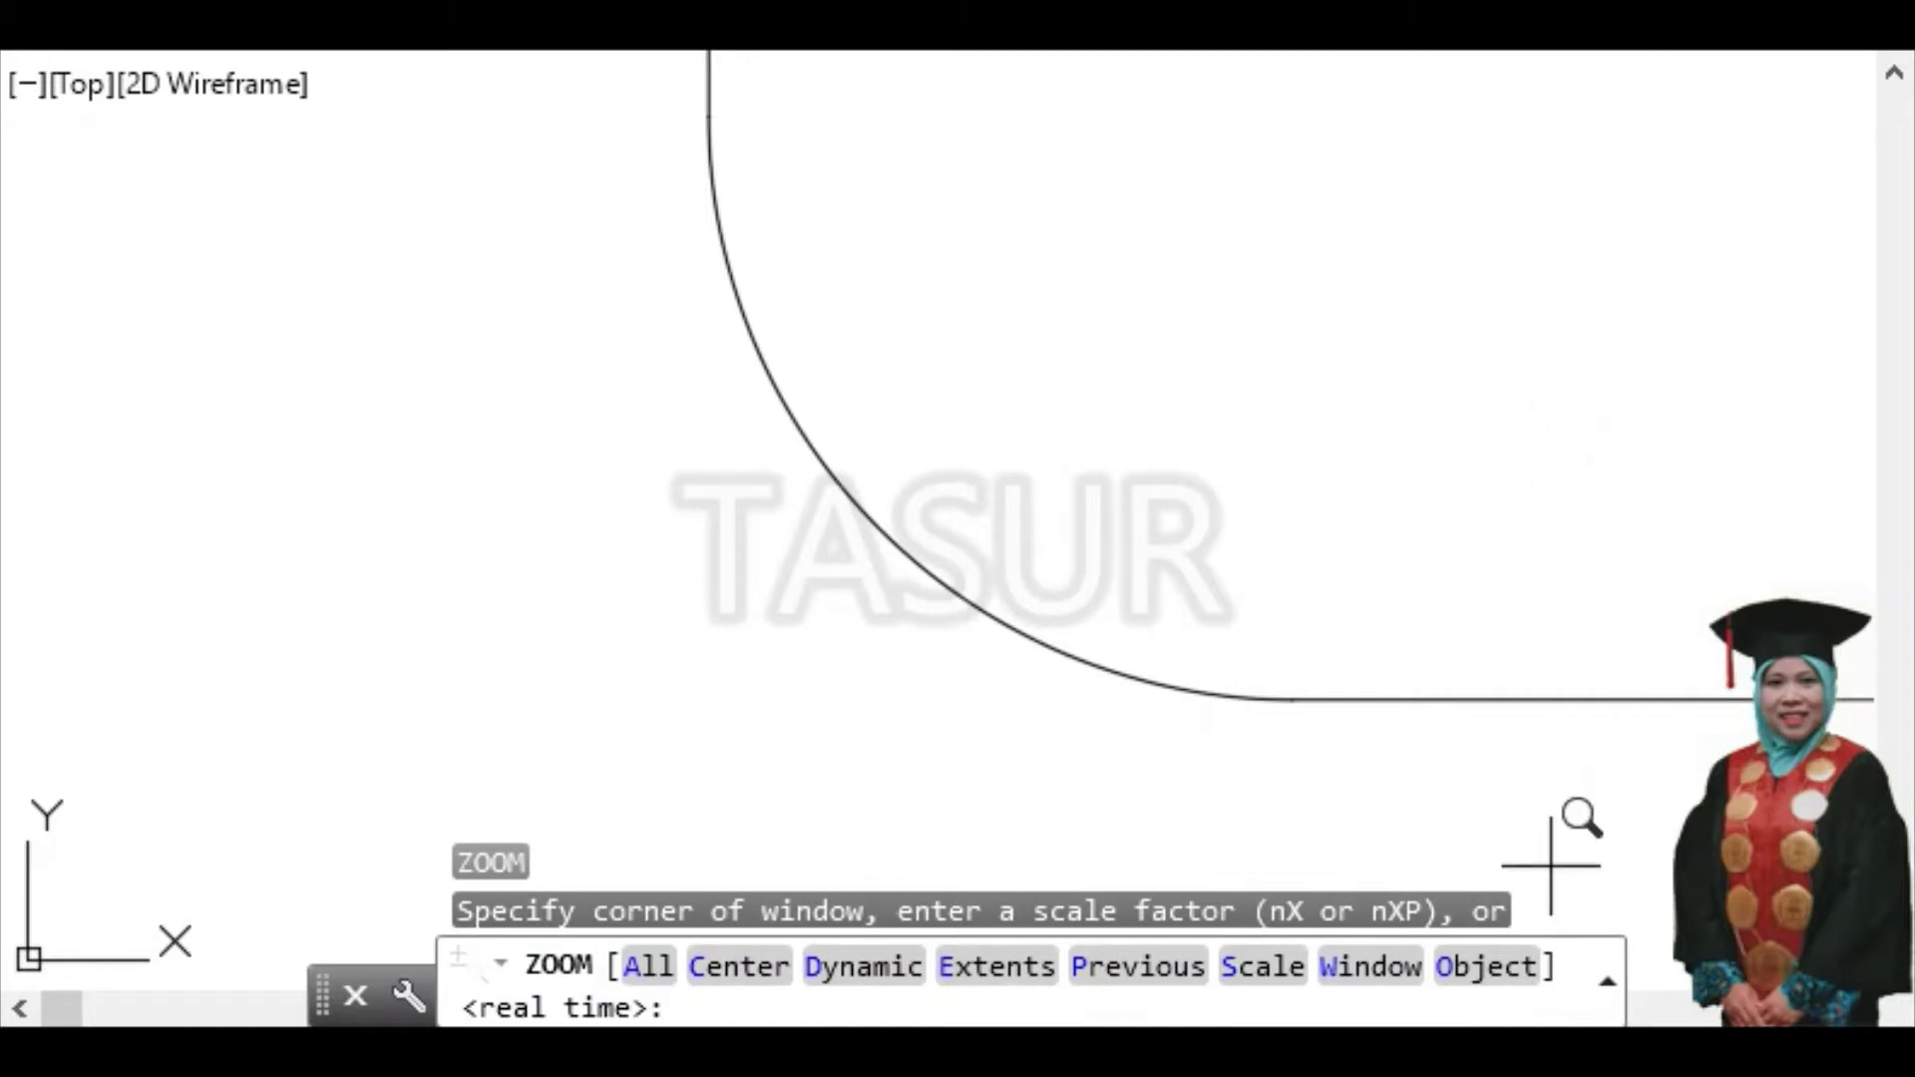
pyautogui.write('o')
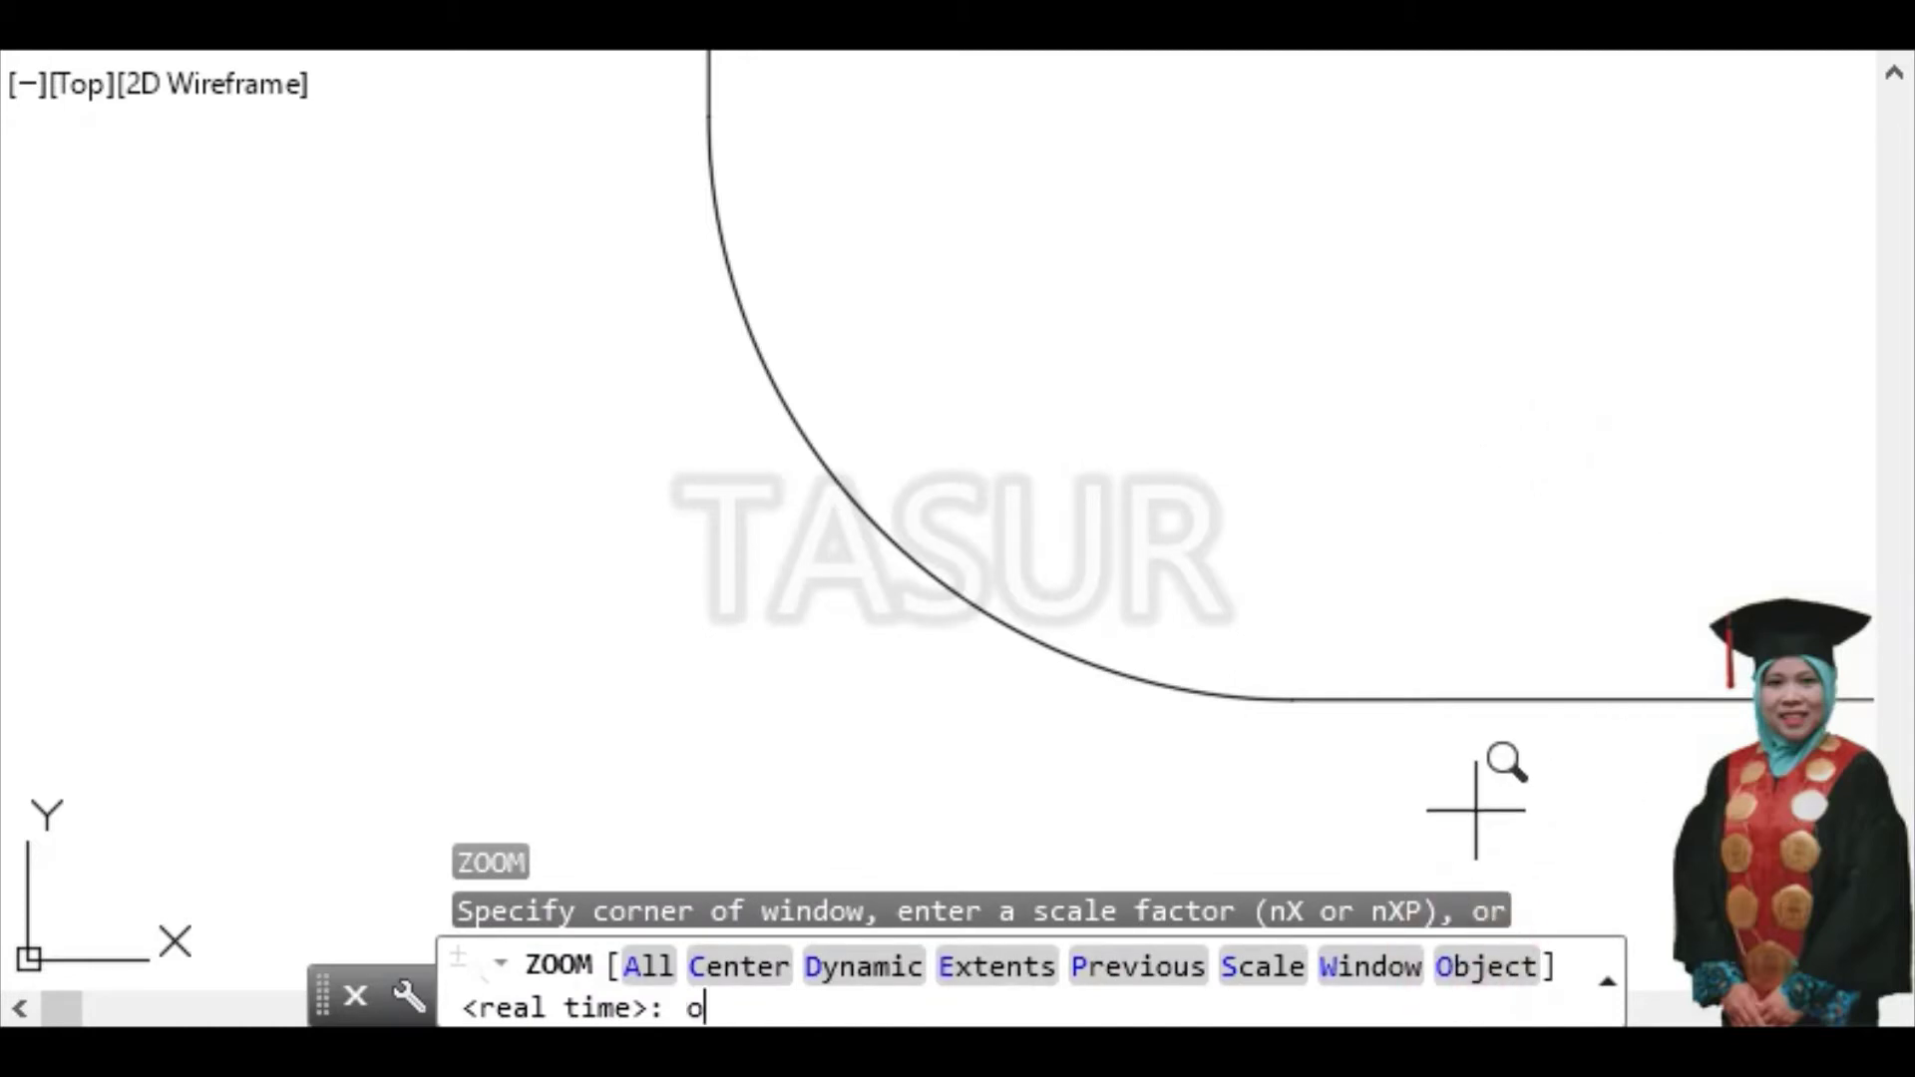
pyautogui.press('Return')
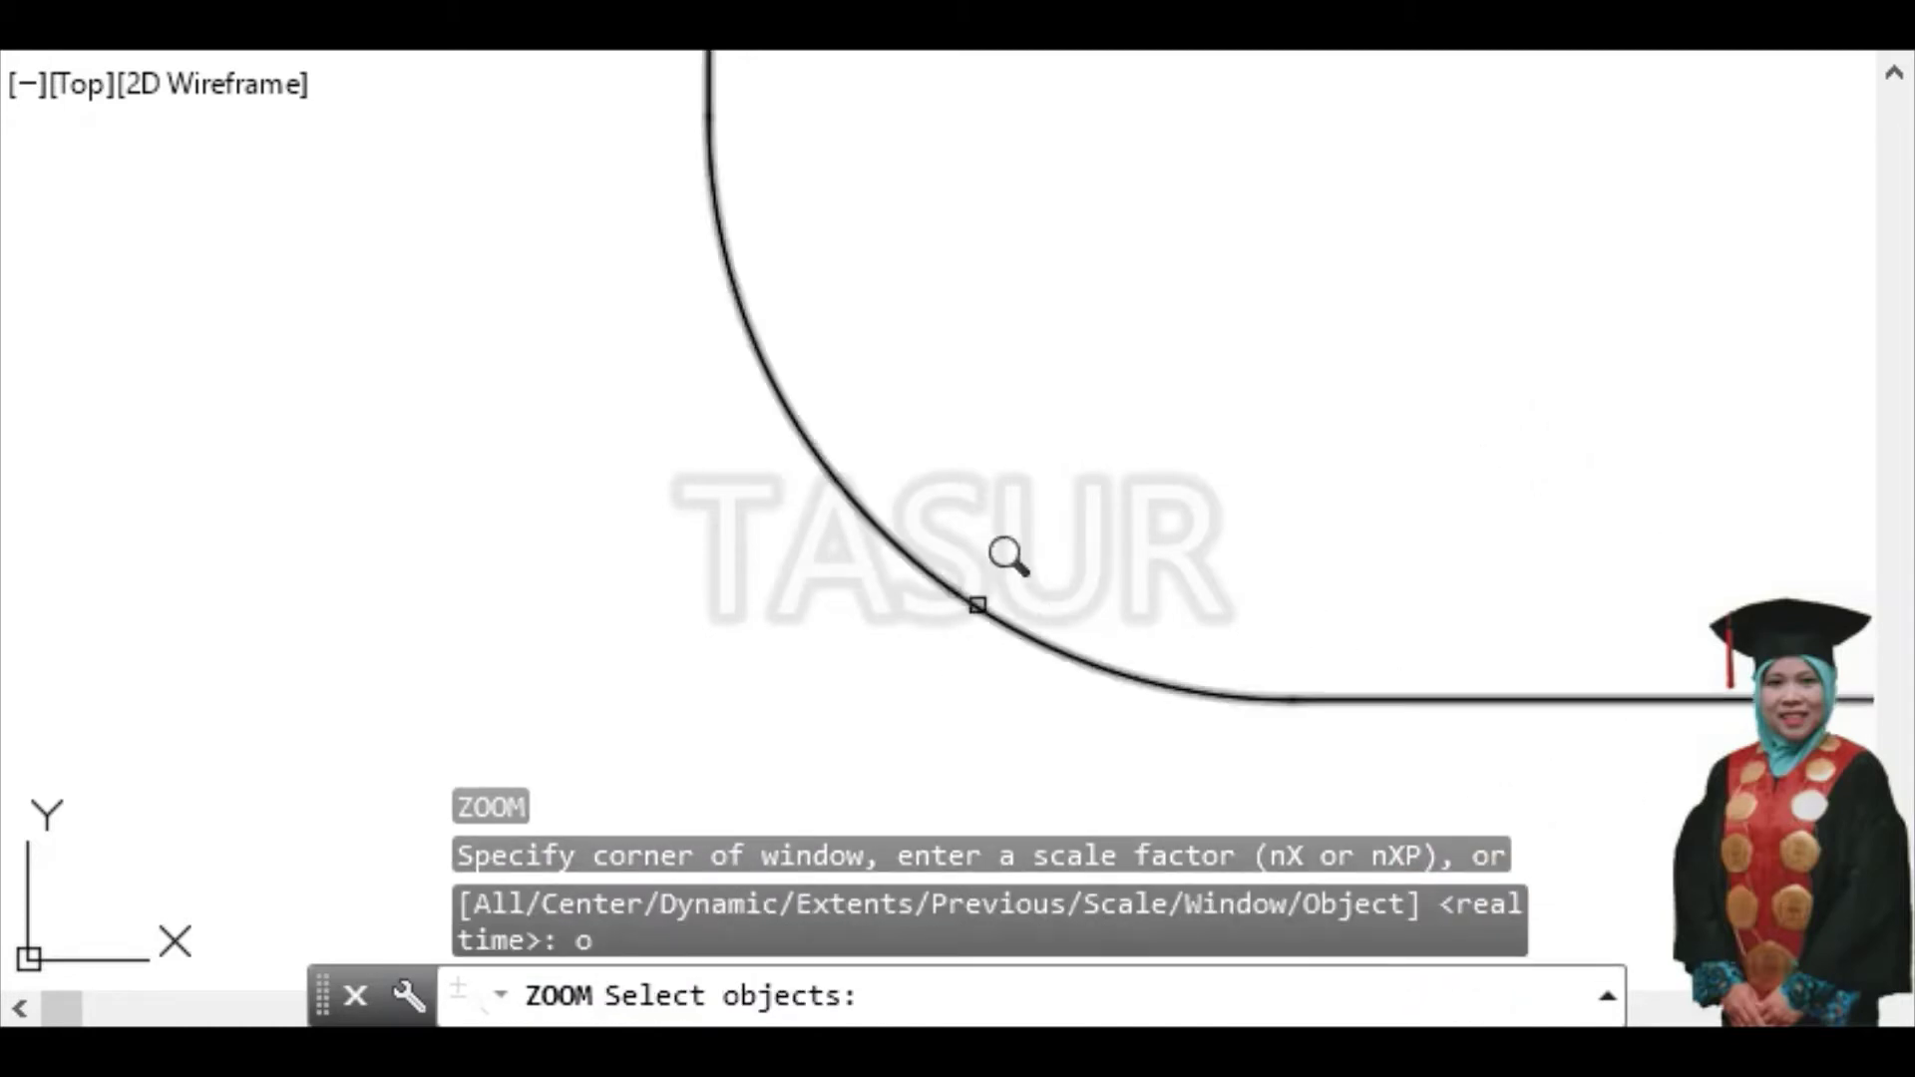
pyautogui.click(963, 598)
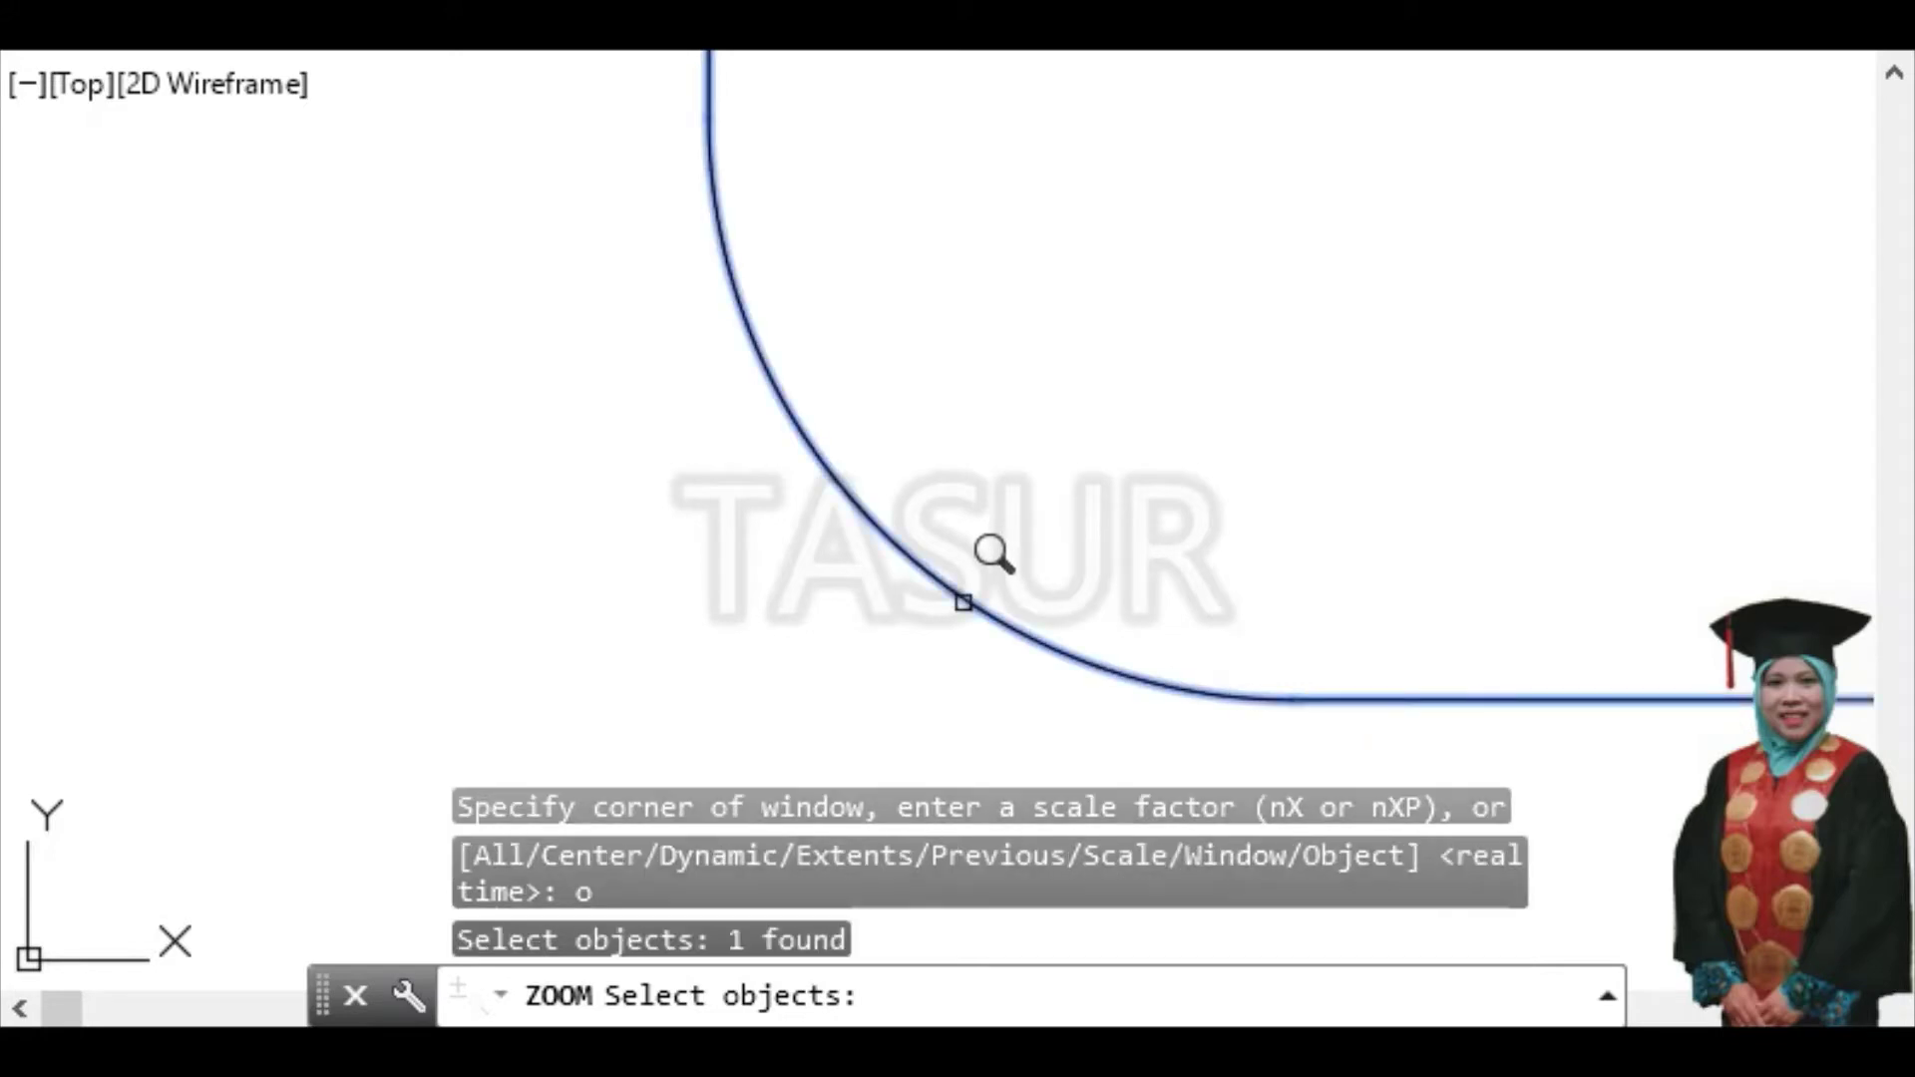
pyautogui.press('Return')
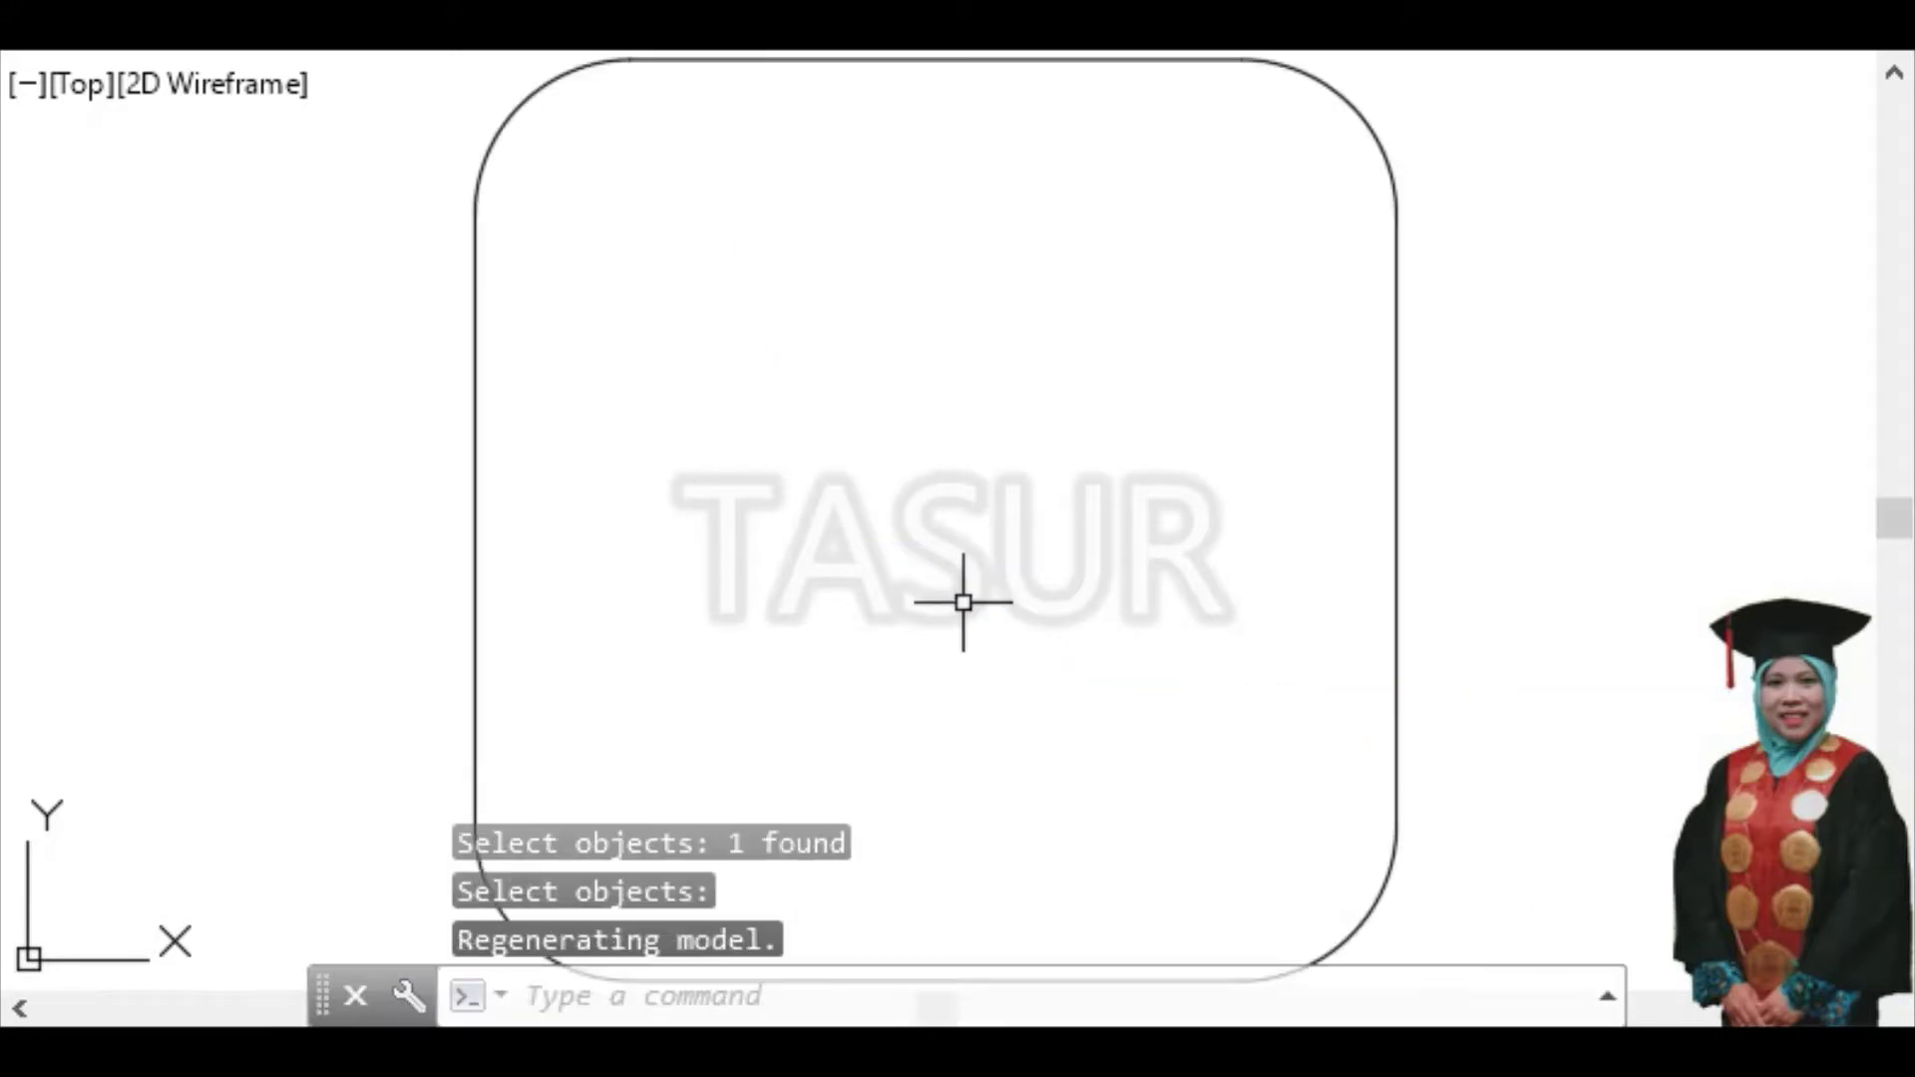
pyautogui.rightClick(889, 390)
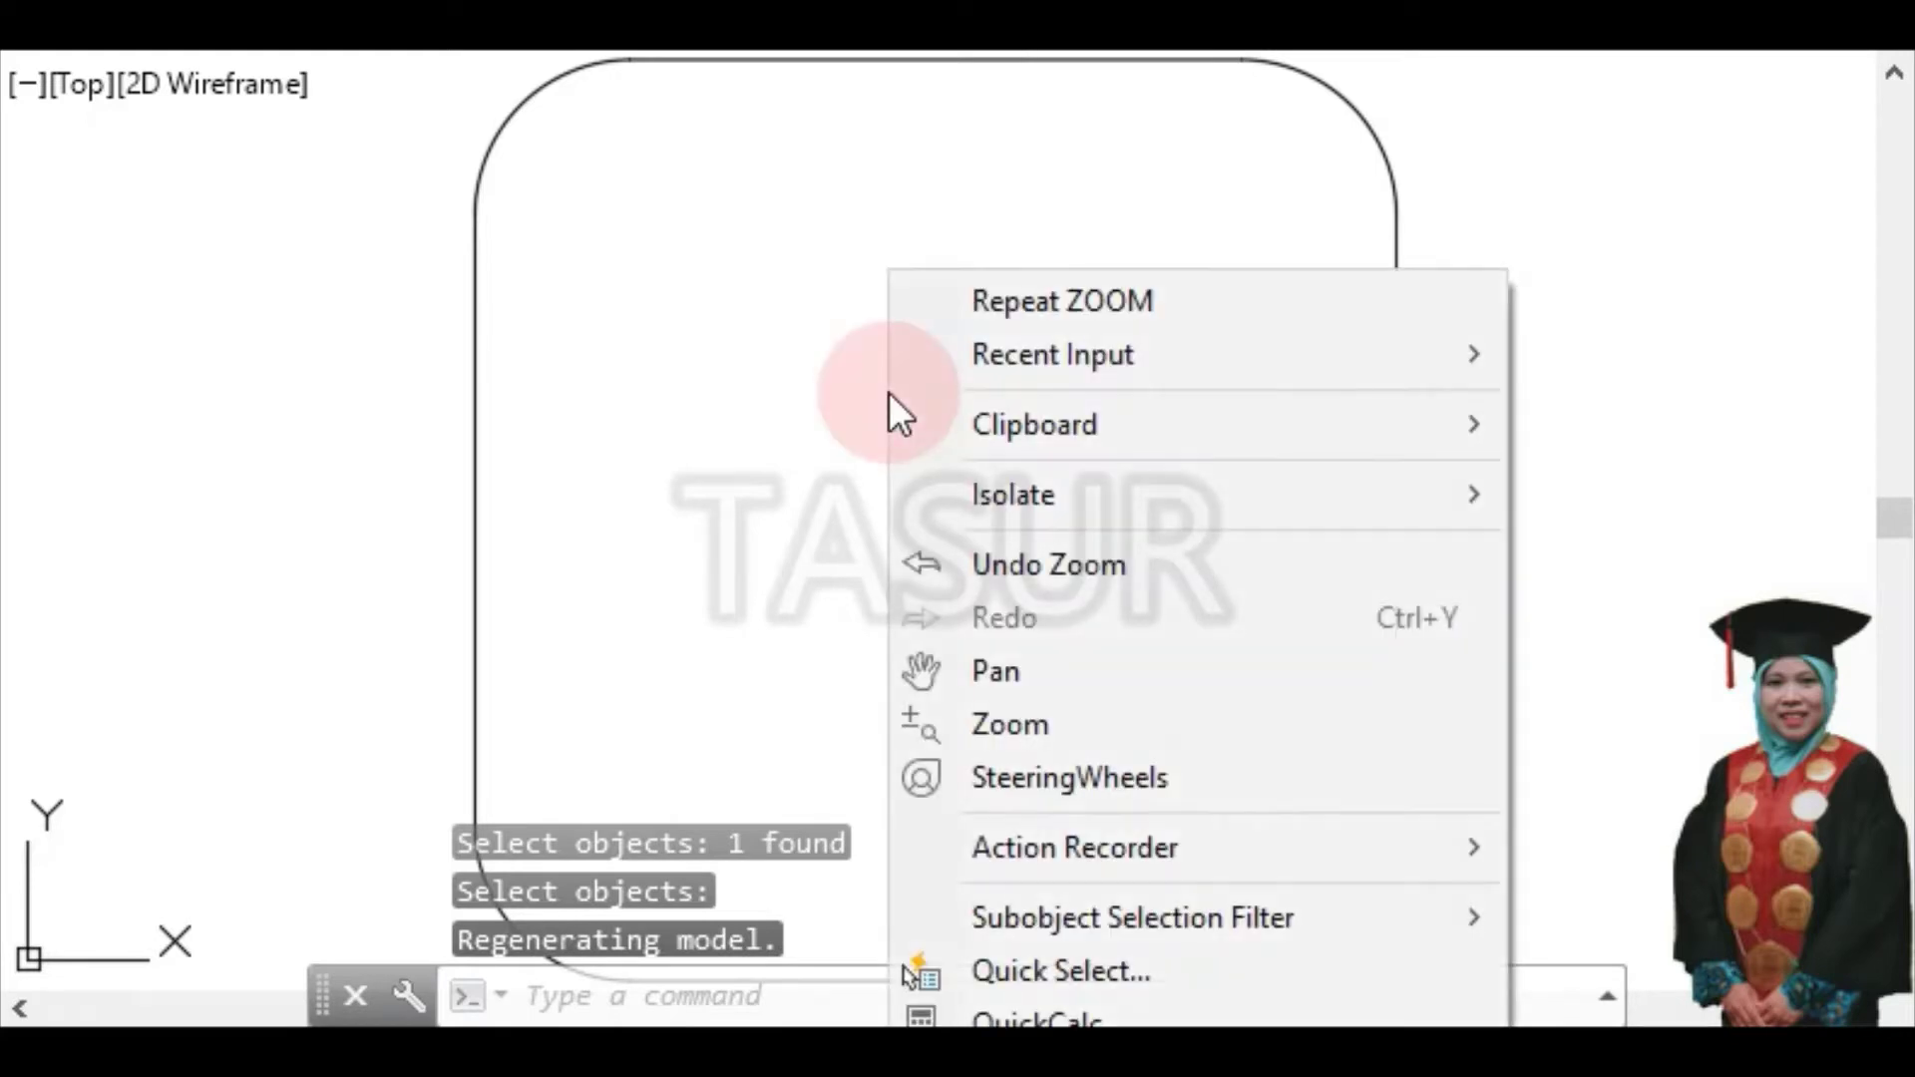
pyautogui.click(1010, 724)
pyautogui.moveTo(920, 402); pyautogui.dragTo(924, 580)
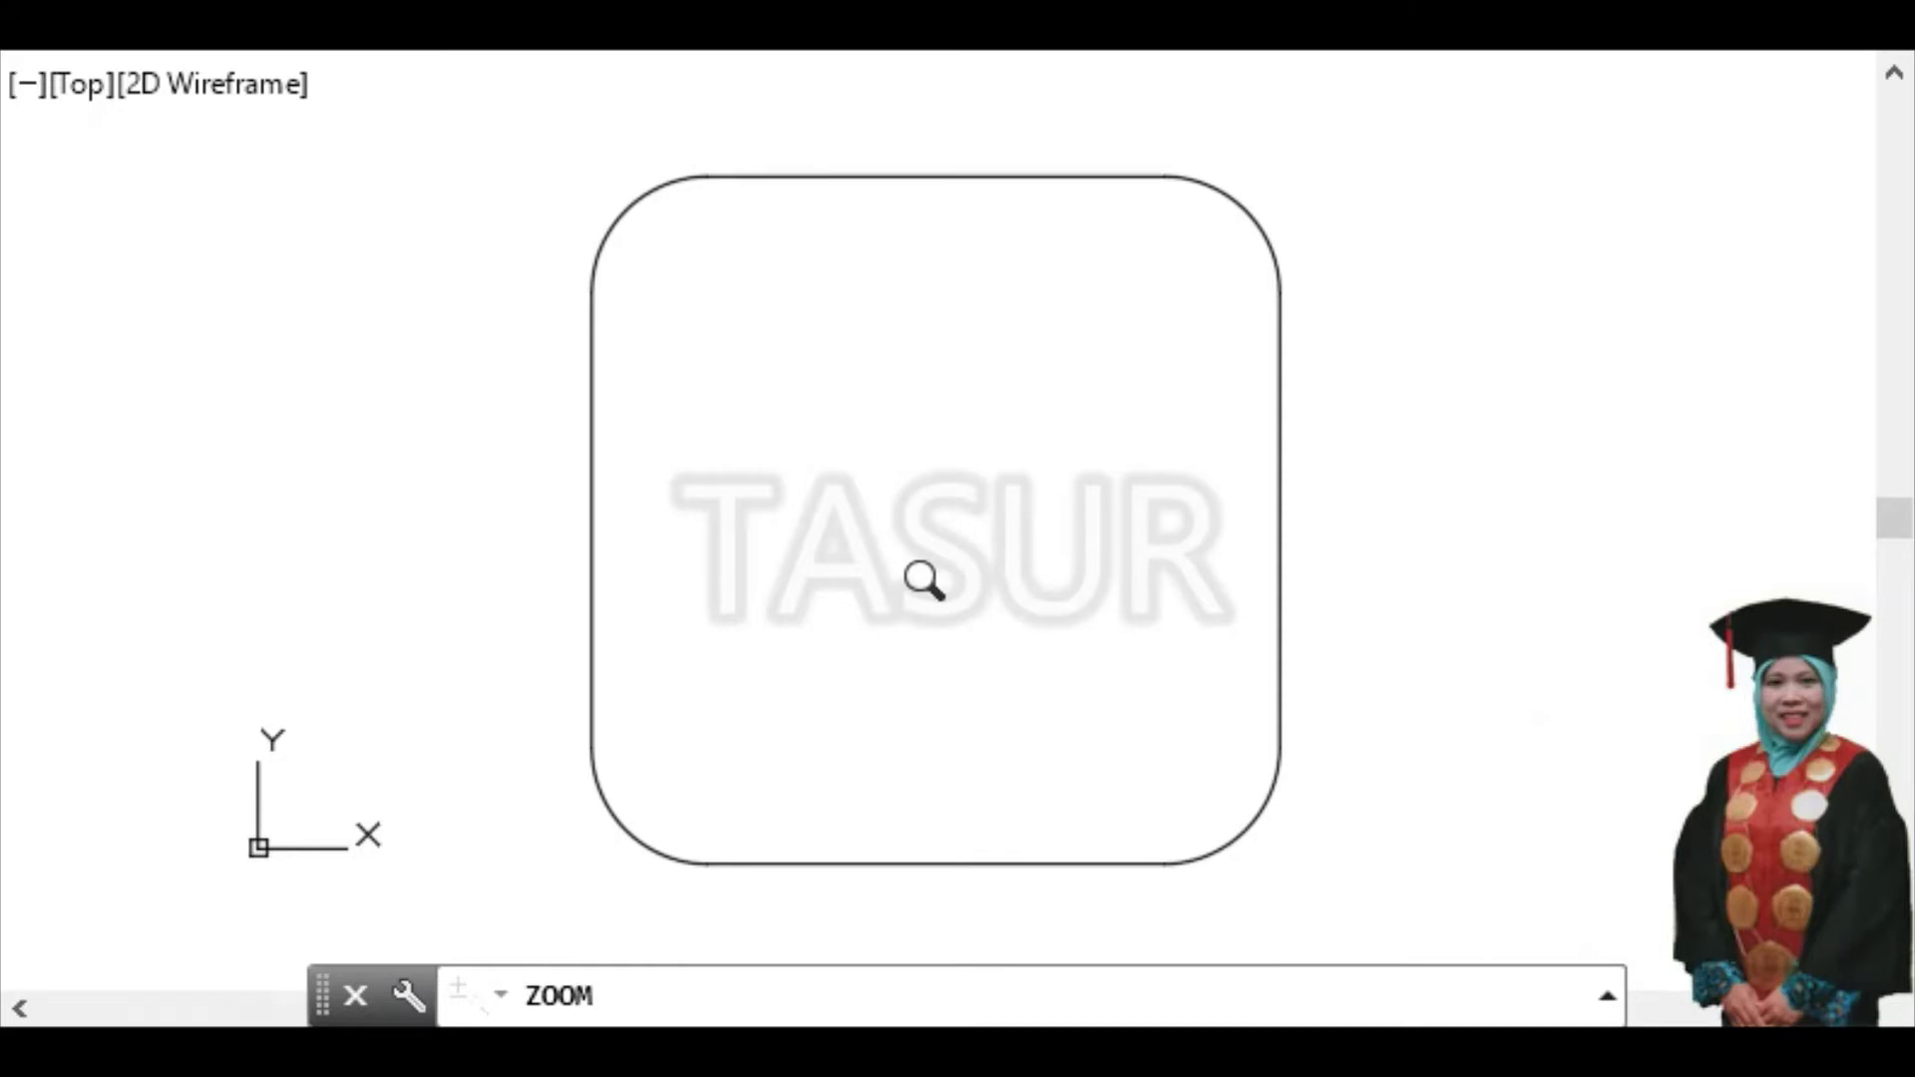
pyautogui.press('Escape')
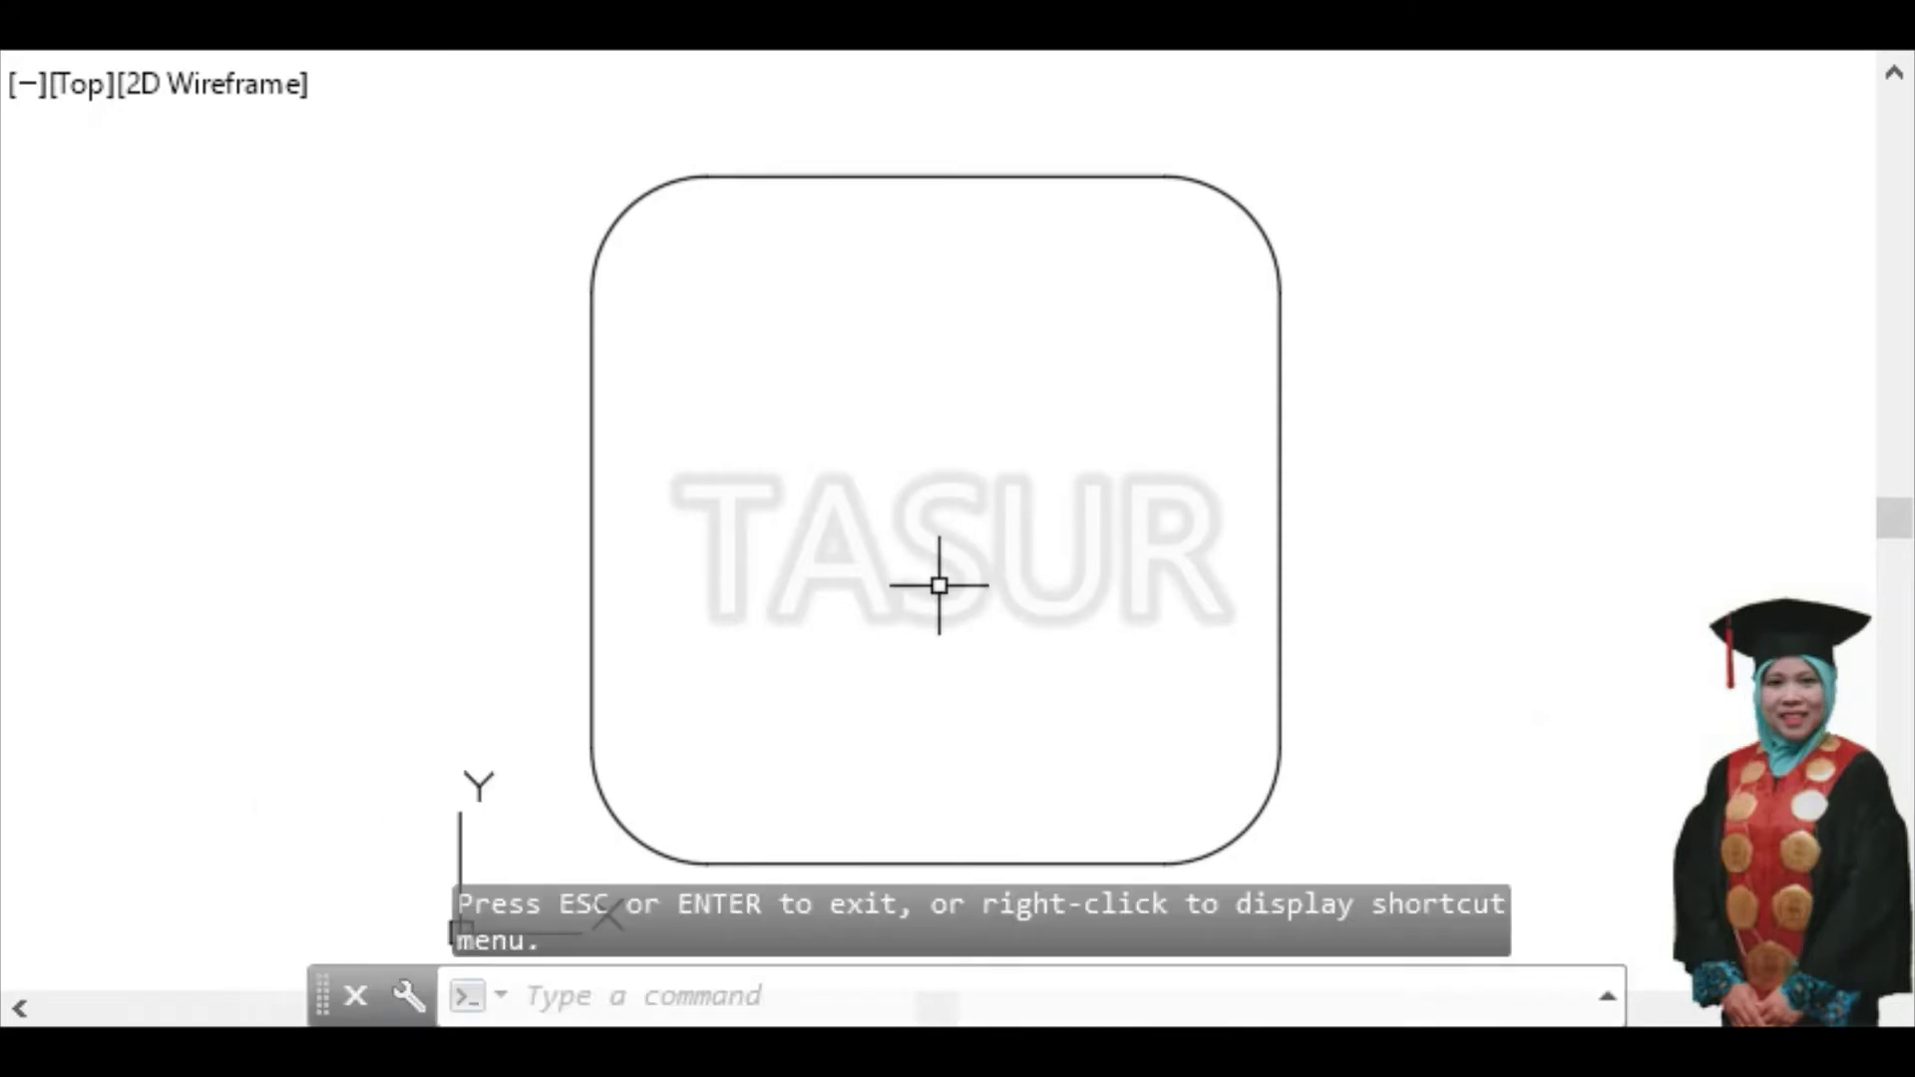
# Draw a horizontal and a vertical centre line joining the midpoints of the rounded rectangle's opposite sides
pyautogui.write('l')
pyautogui.press('Return')
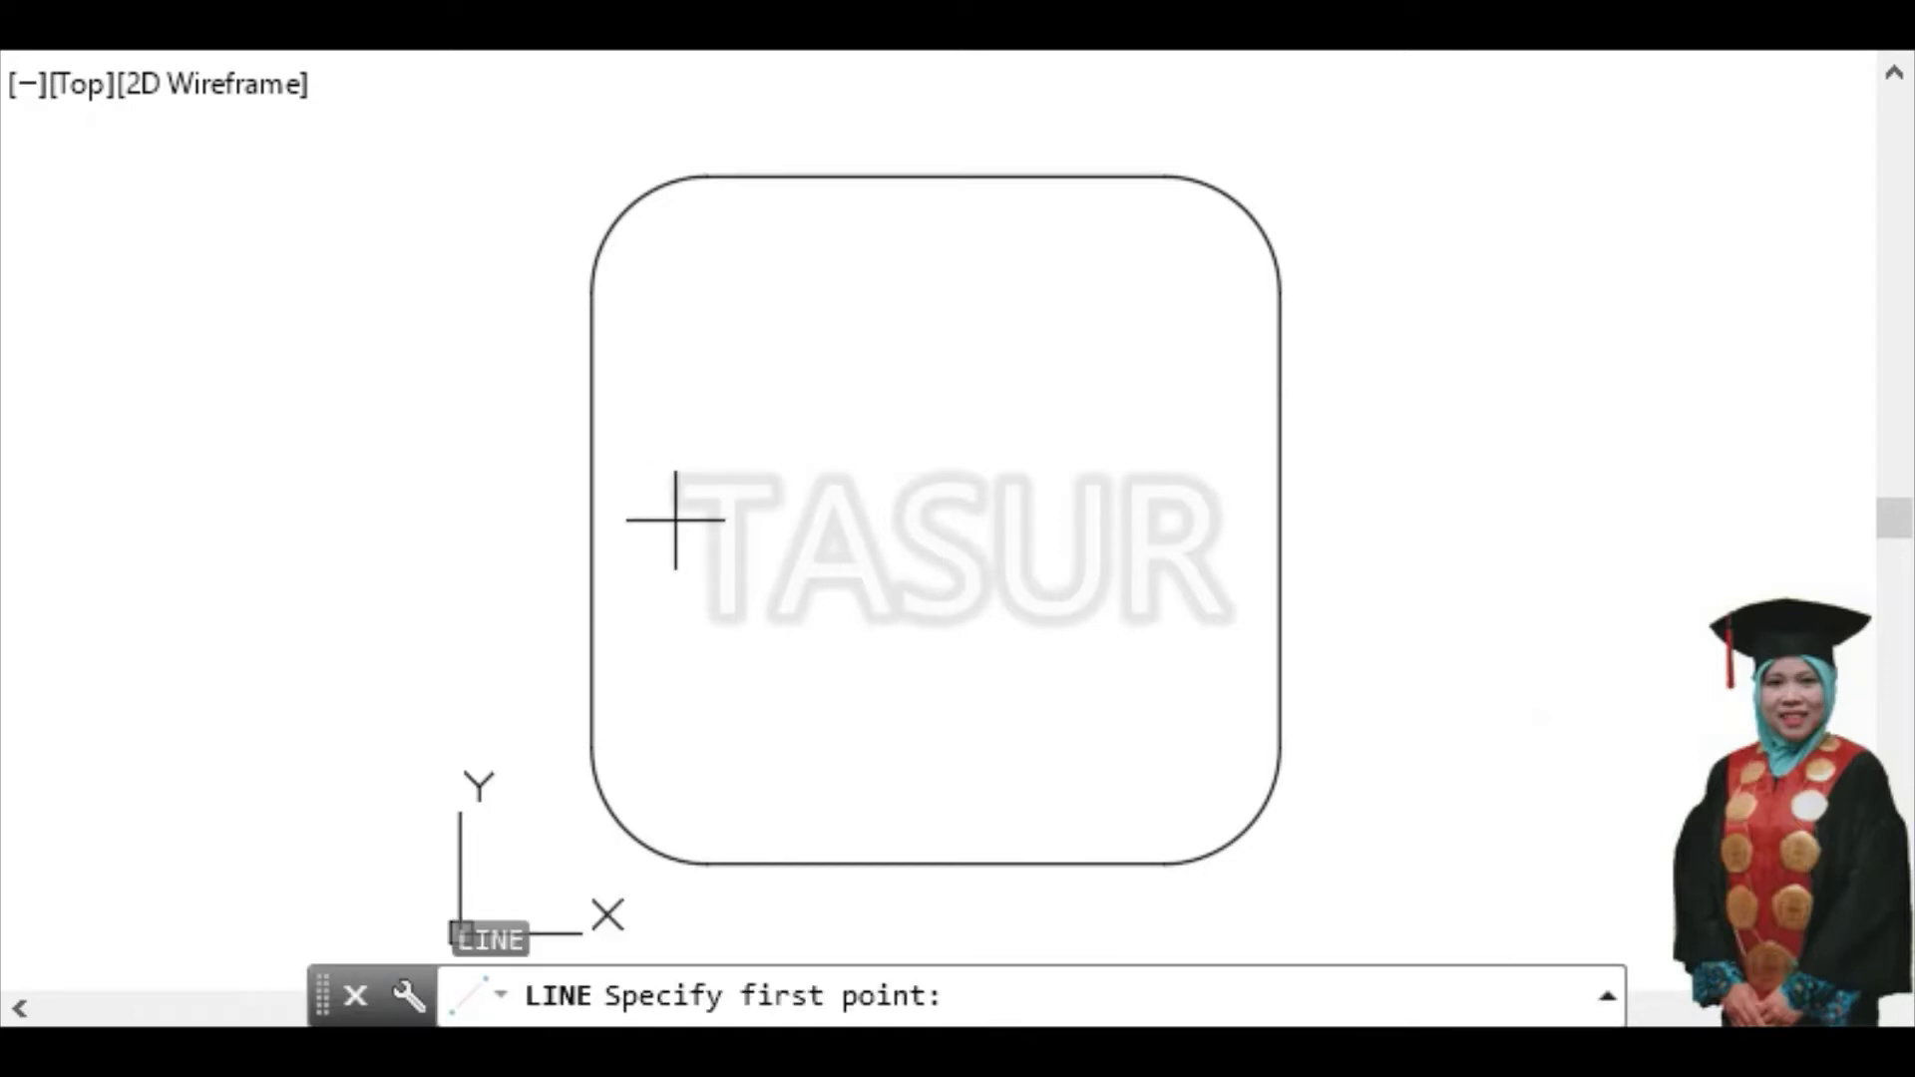
pyautogui.click(608, 518)
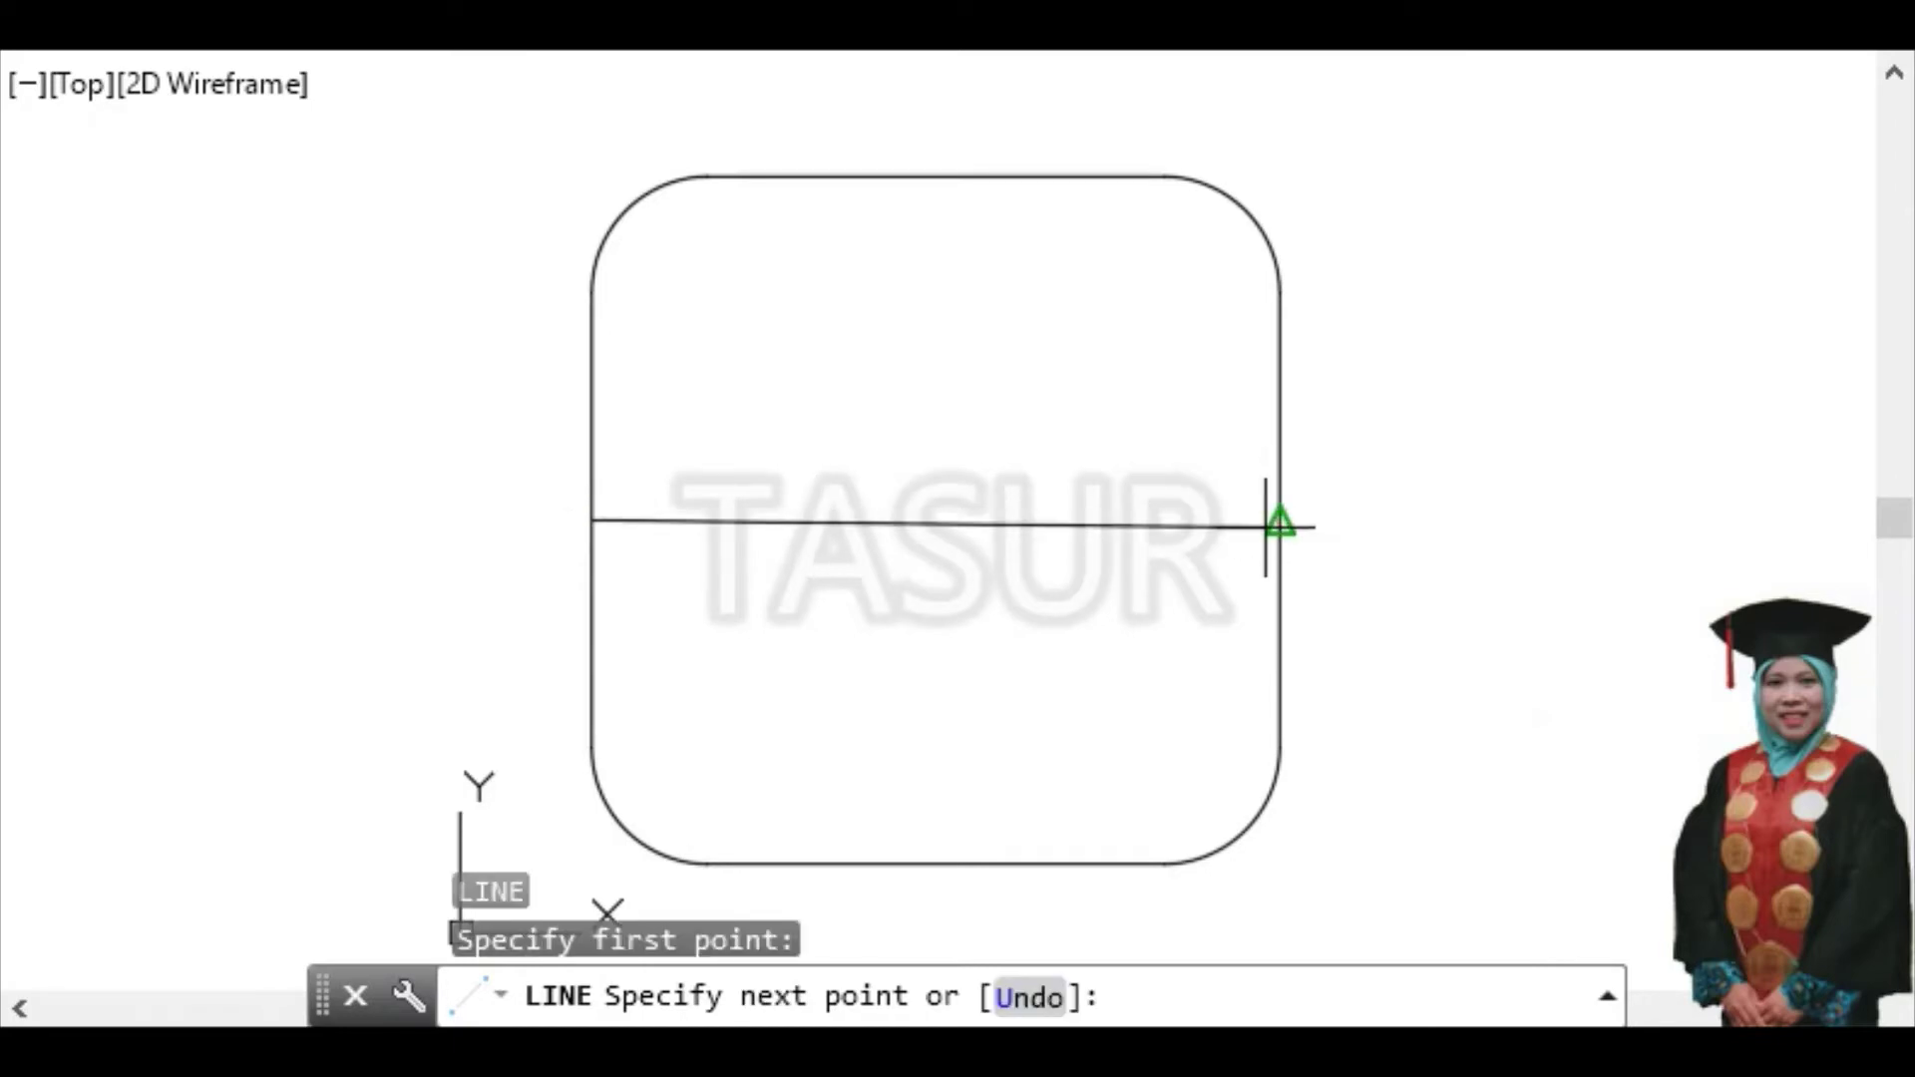
pyautogui.click(1276, 520)
pyautogui.press('Return')
pyautogui.press('Return')
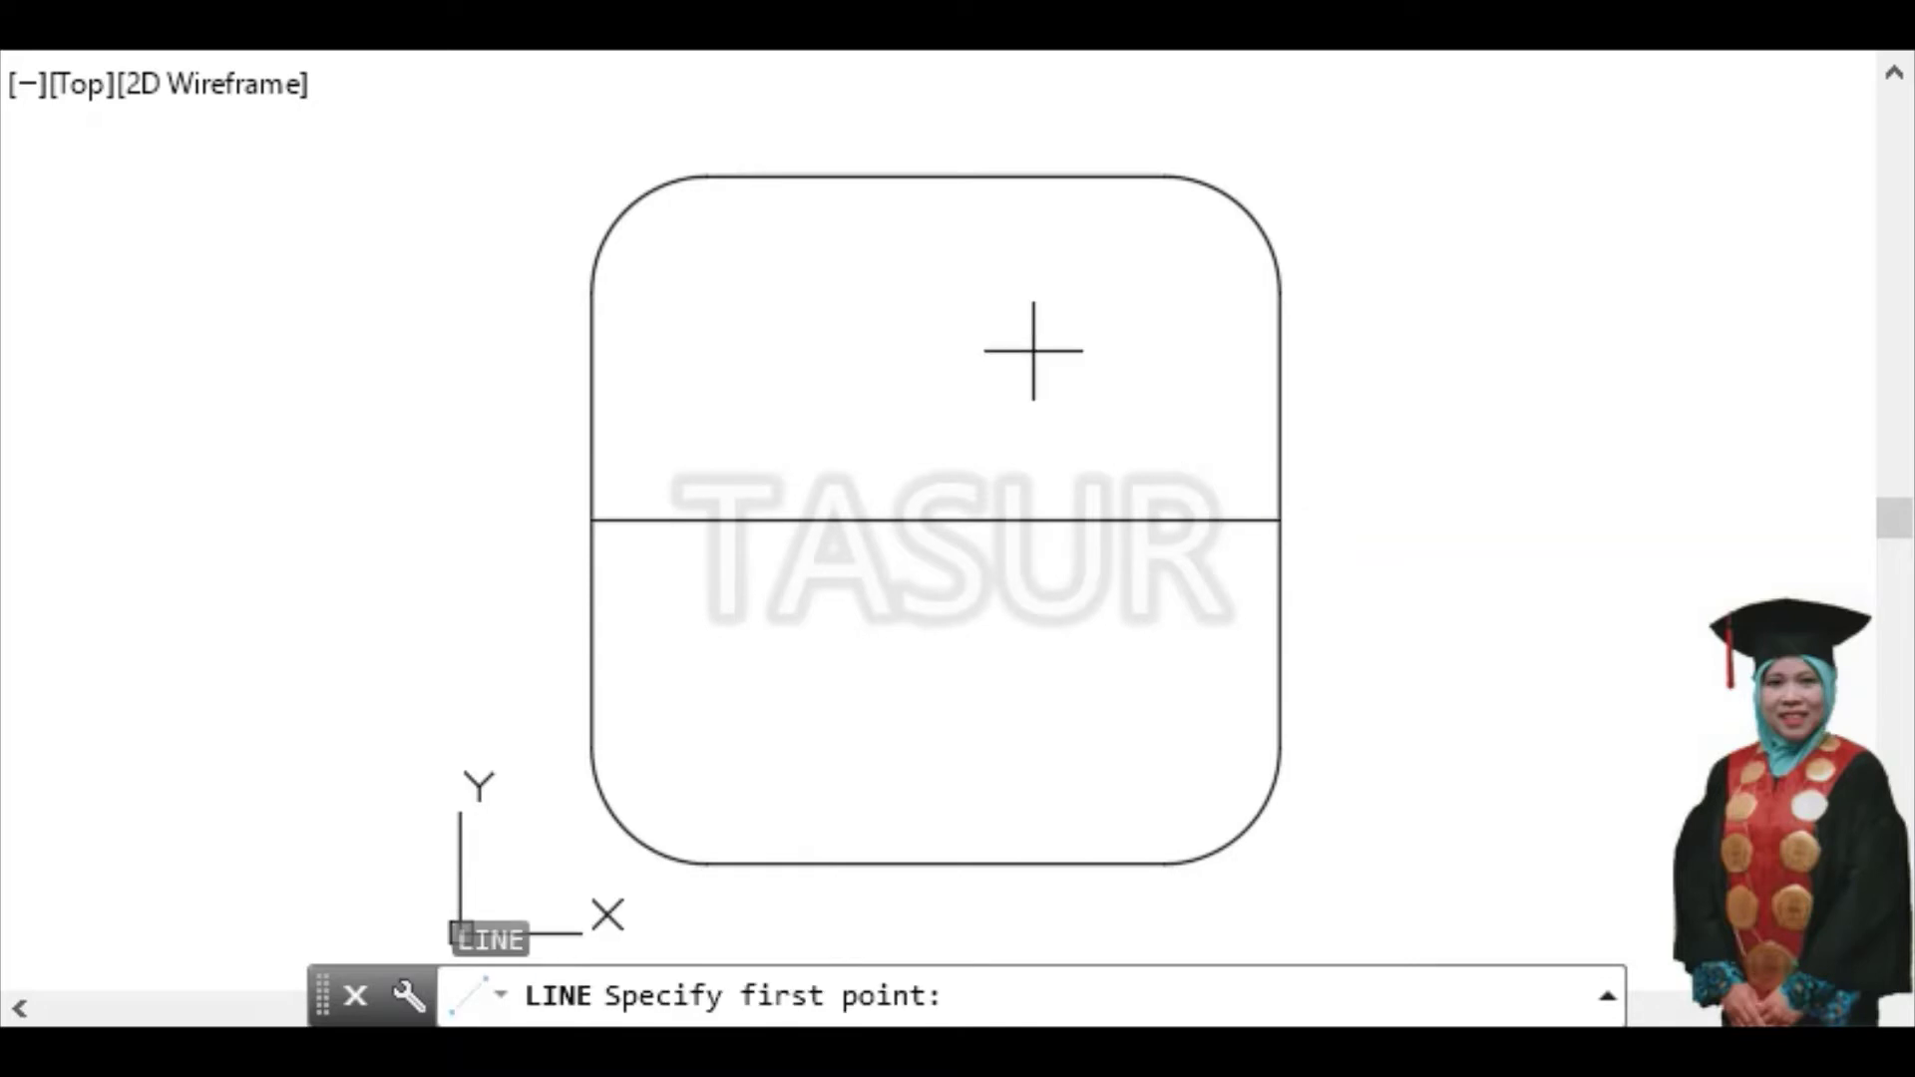
pyautogui.click(915, 189)
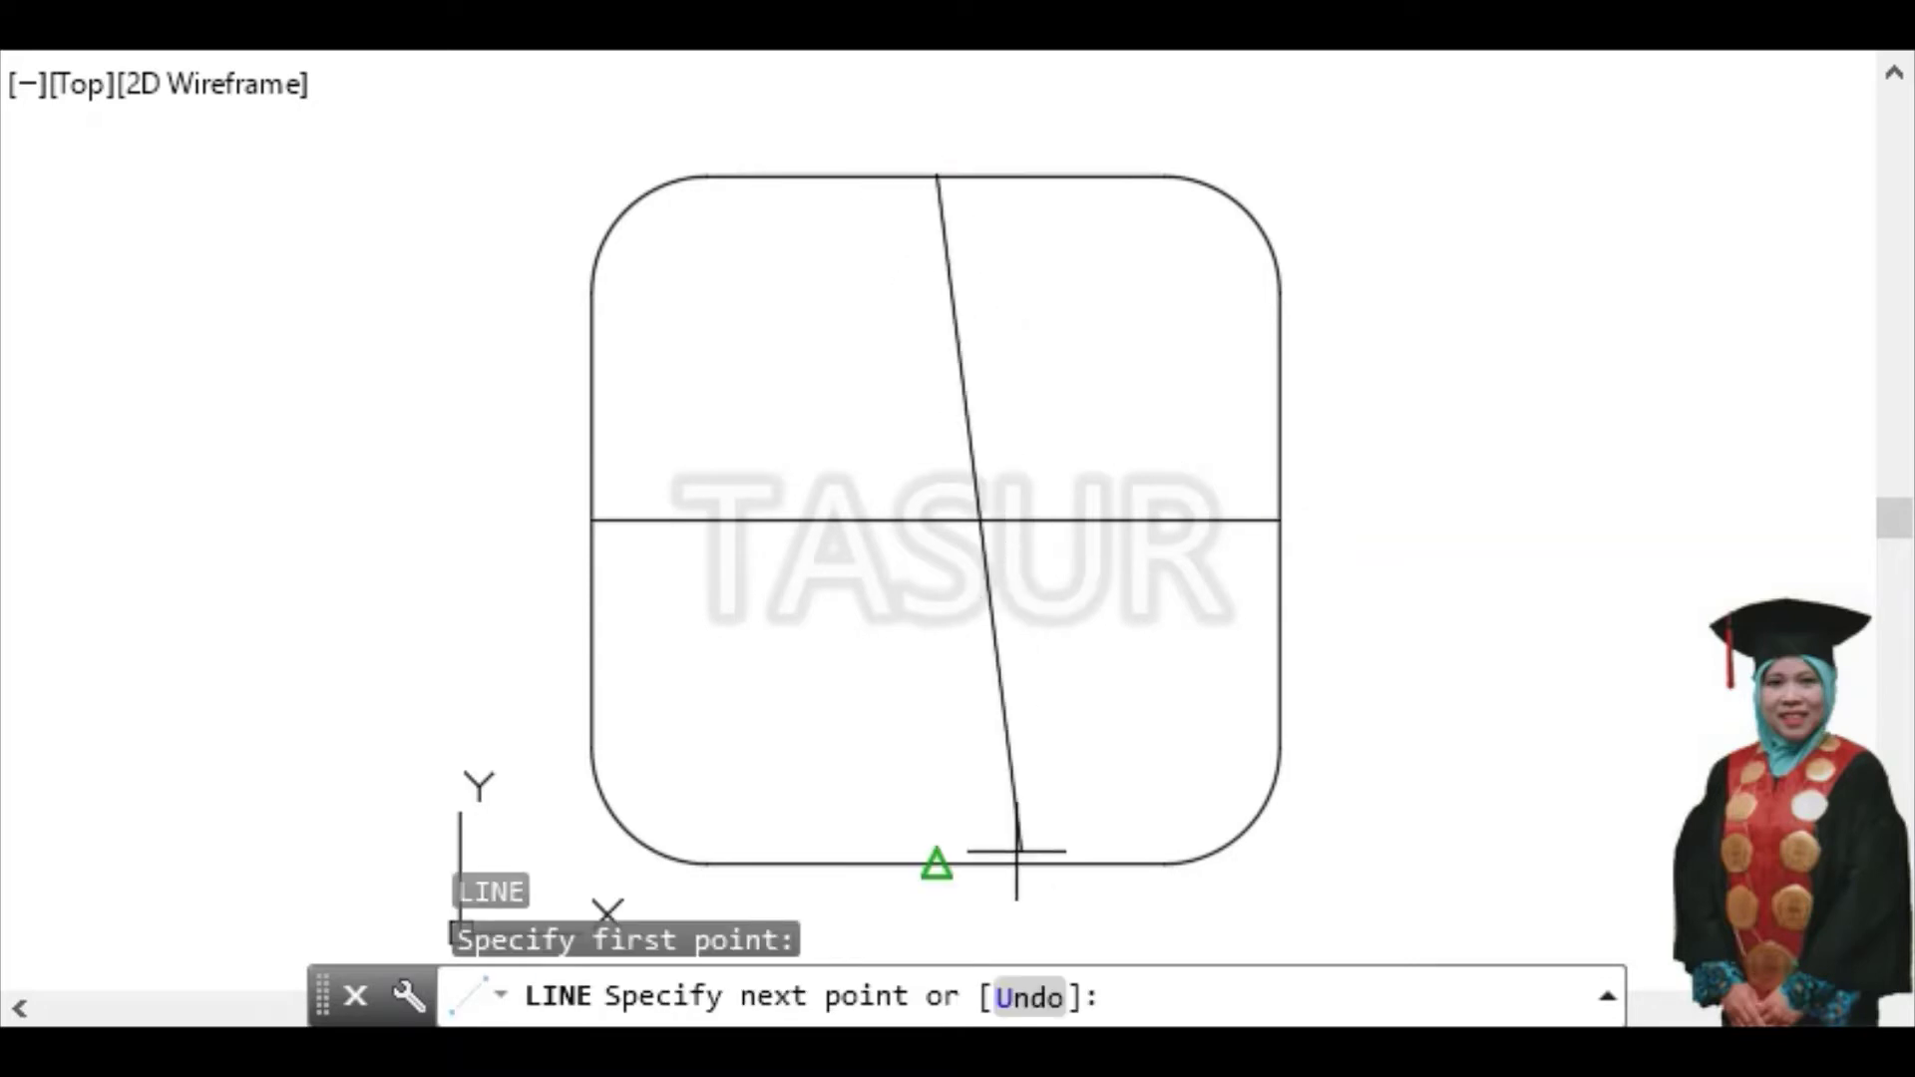
pyautogui.click(962, 853)
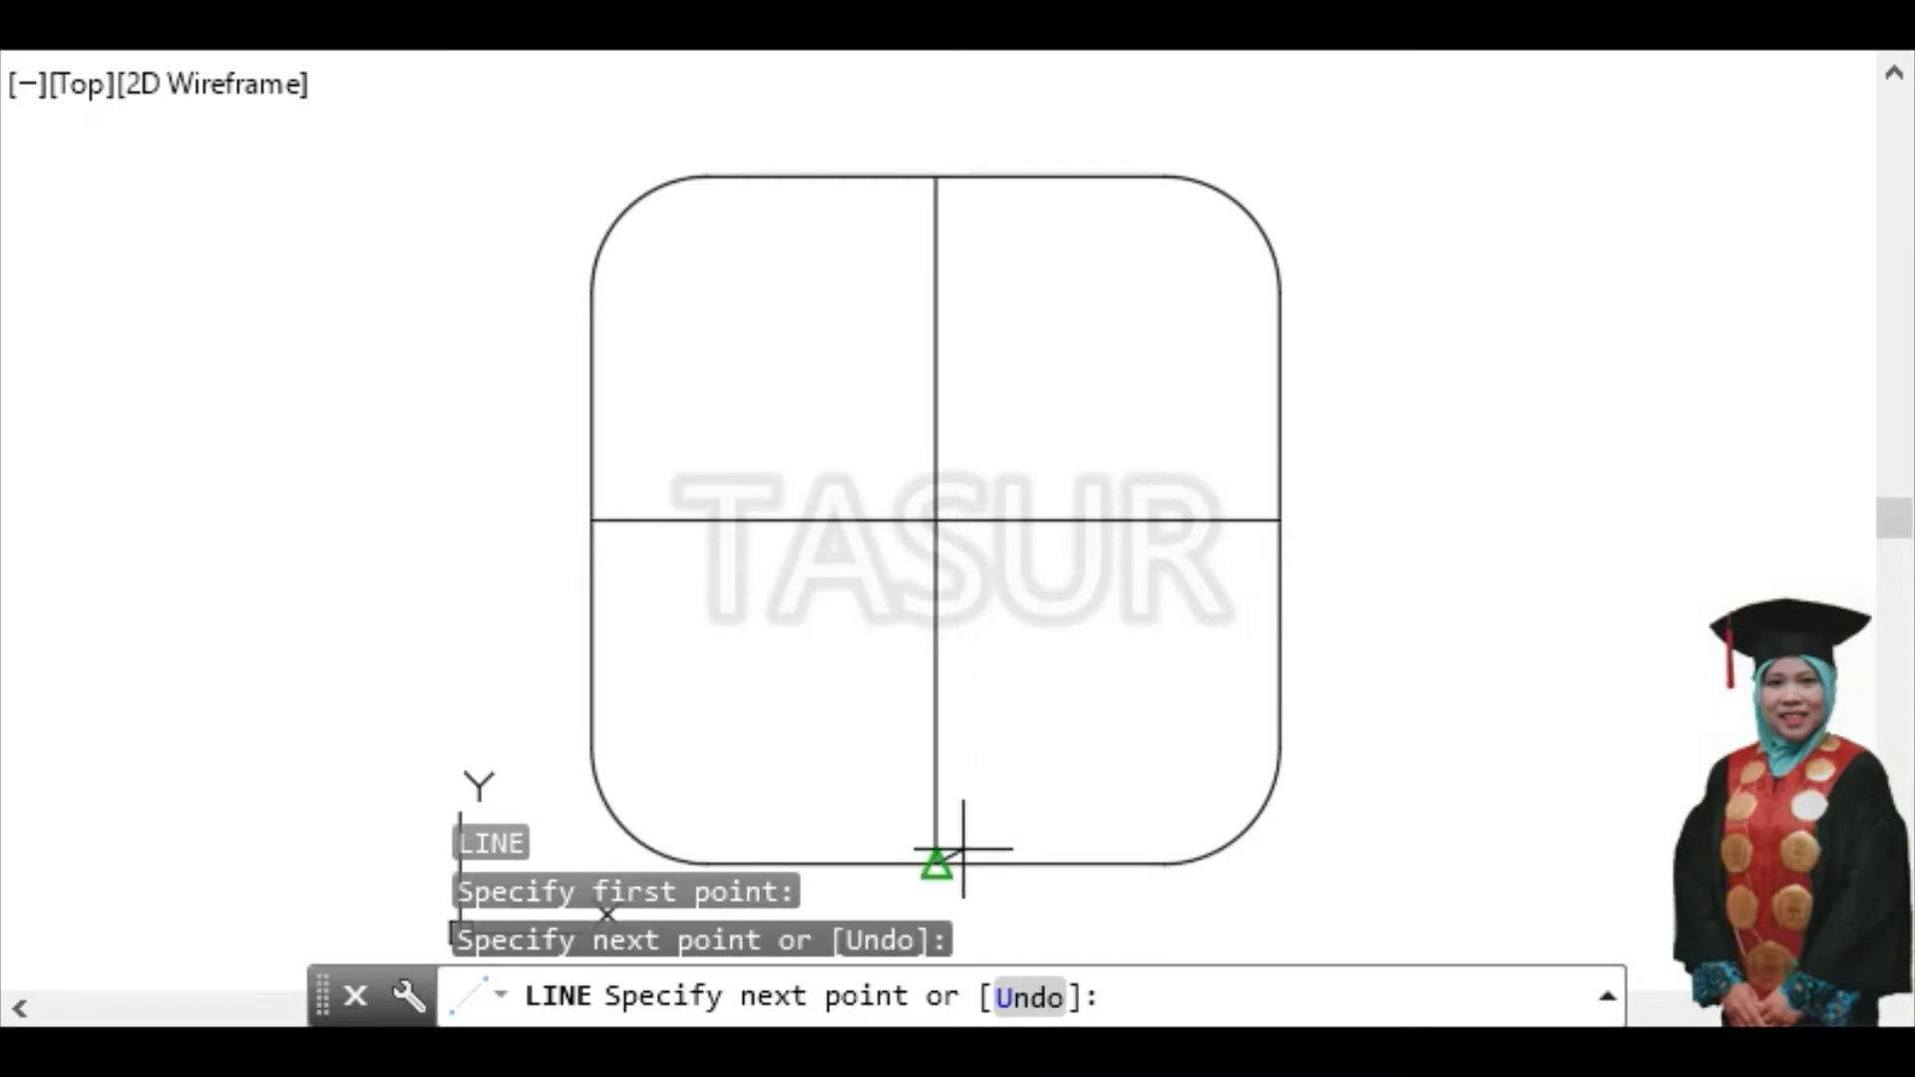
pyautogui.press('Return')
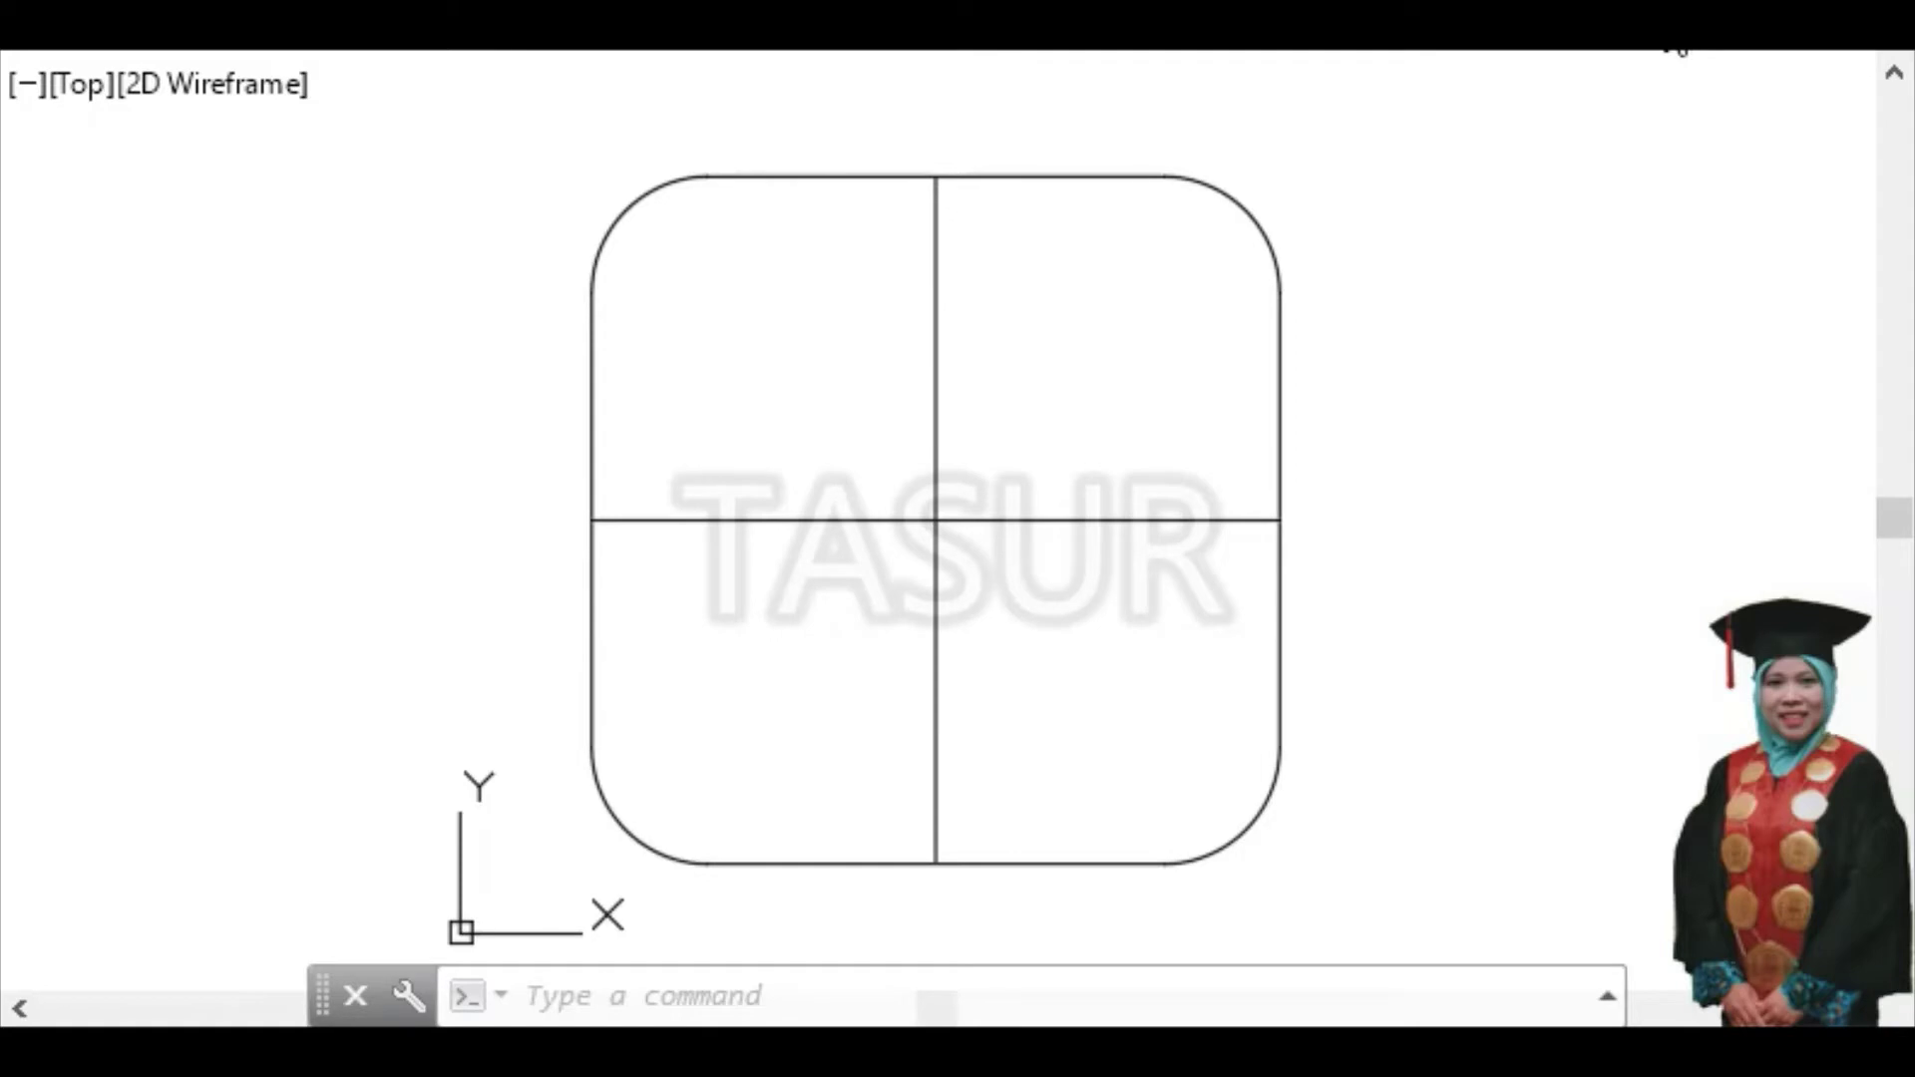
# Draw a circle of radius 12.5 centred on the intersection of the two centre lines
pyautogui.click(612, 994)
pyautogui.write('c')
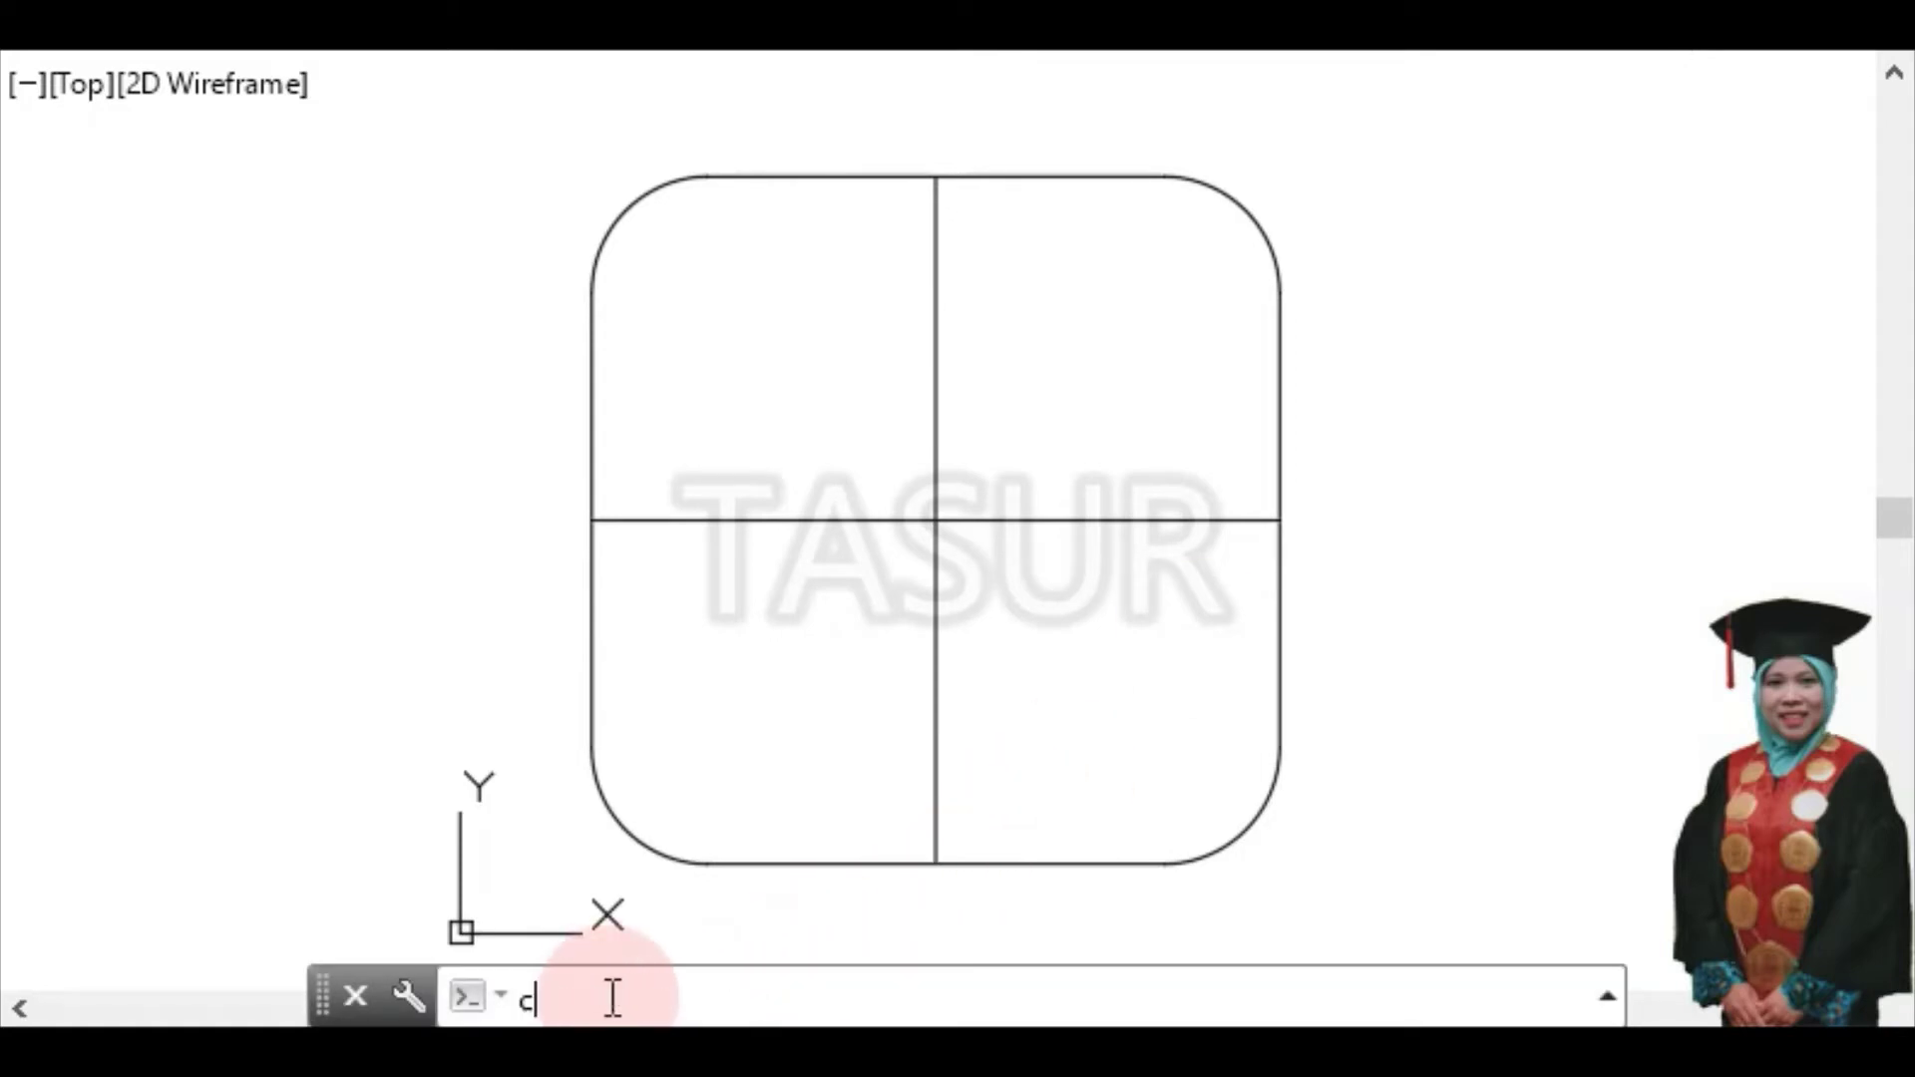
pyautogui.press('Return')
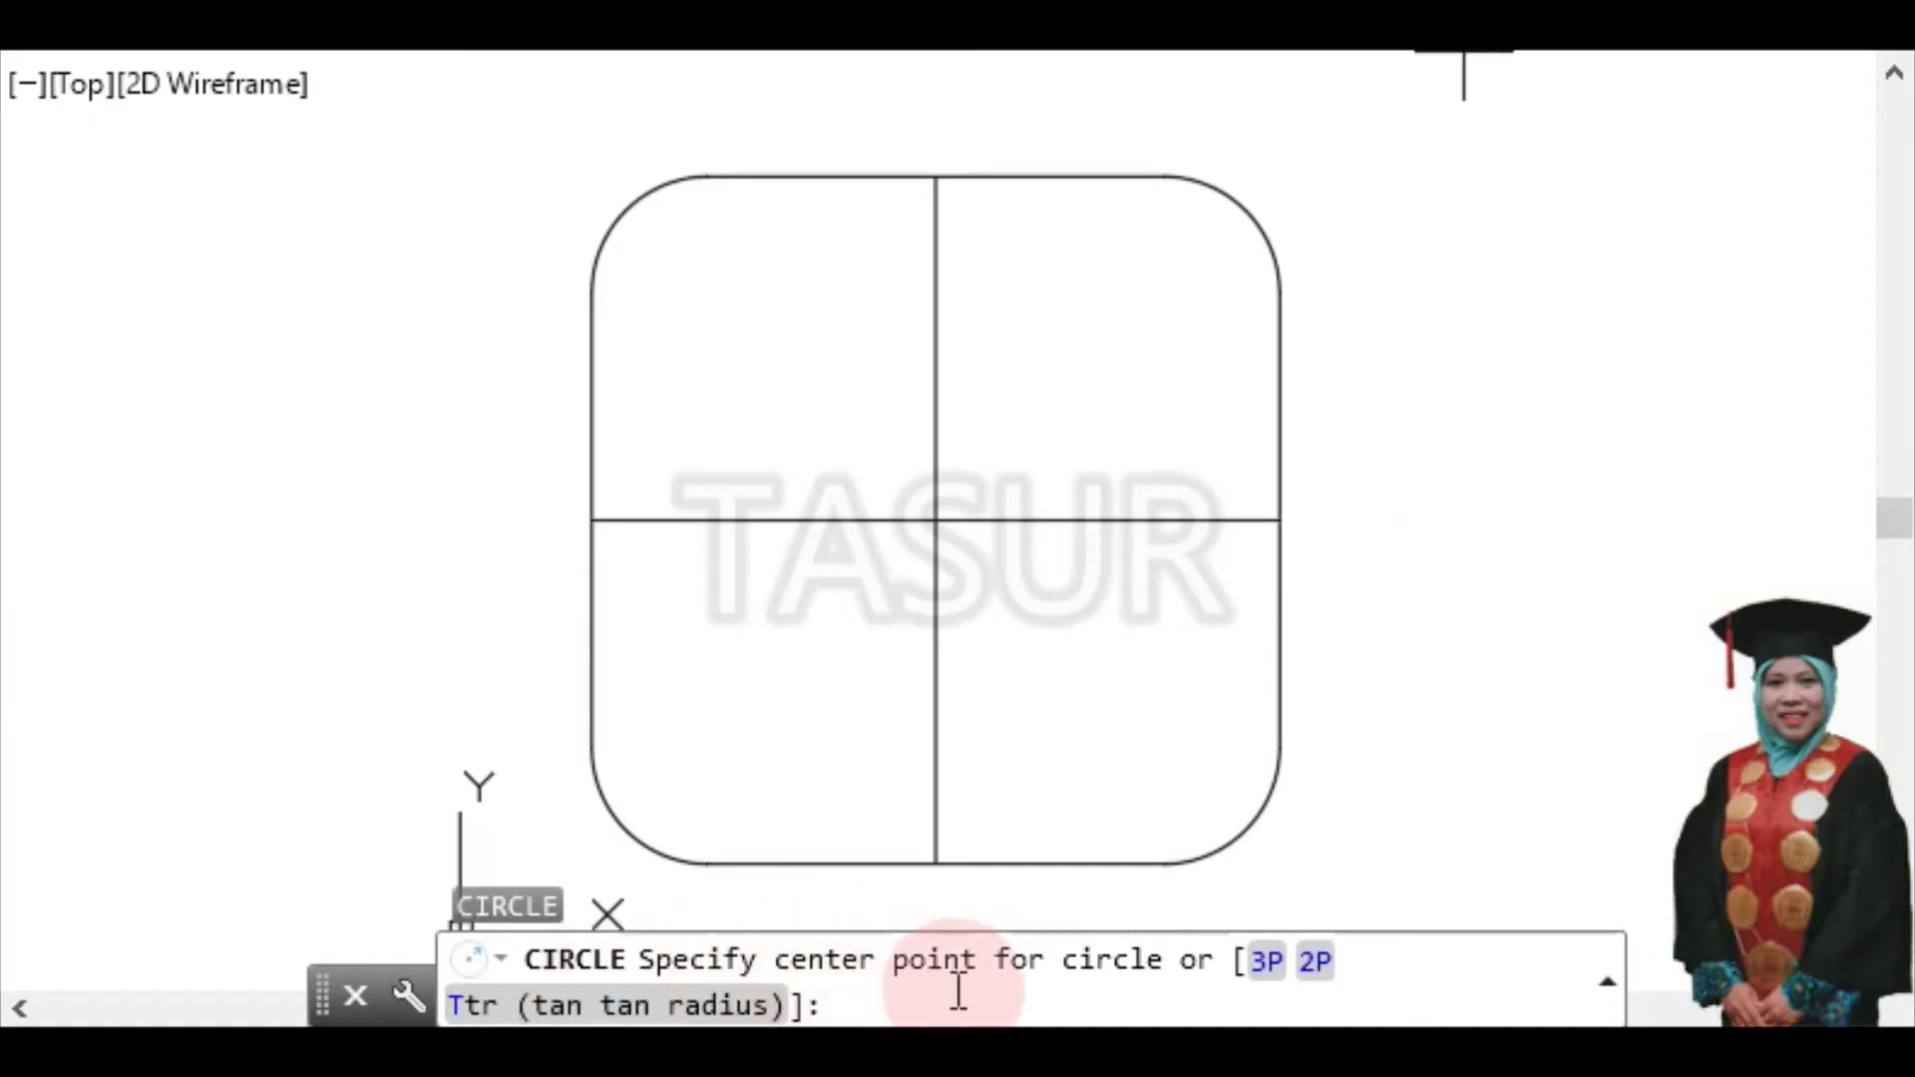
pyautogui.click(936, 520)
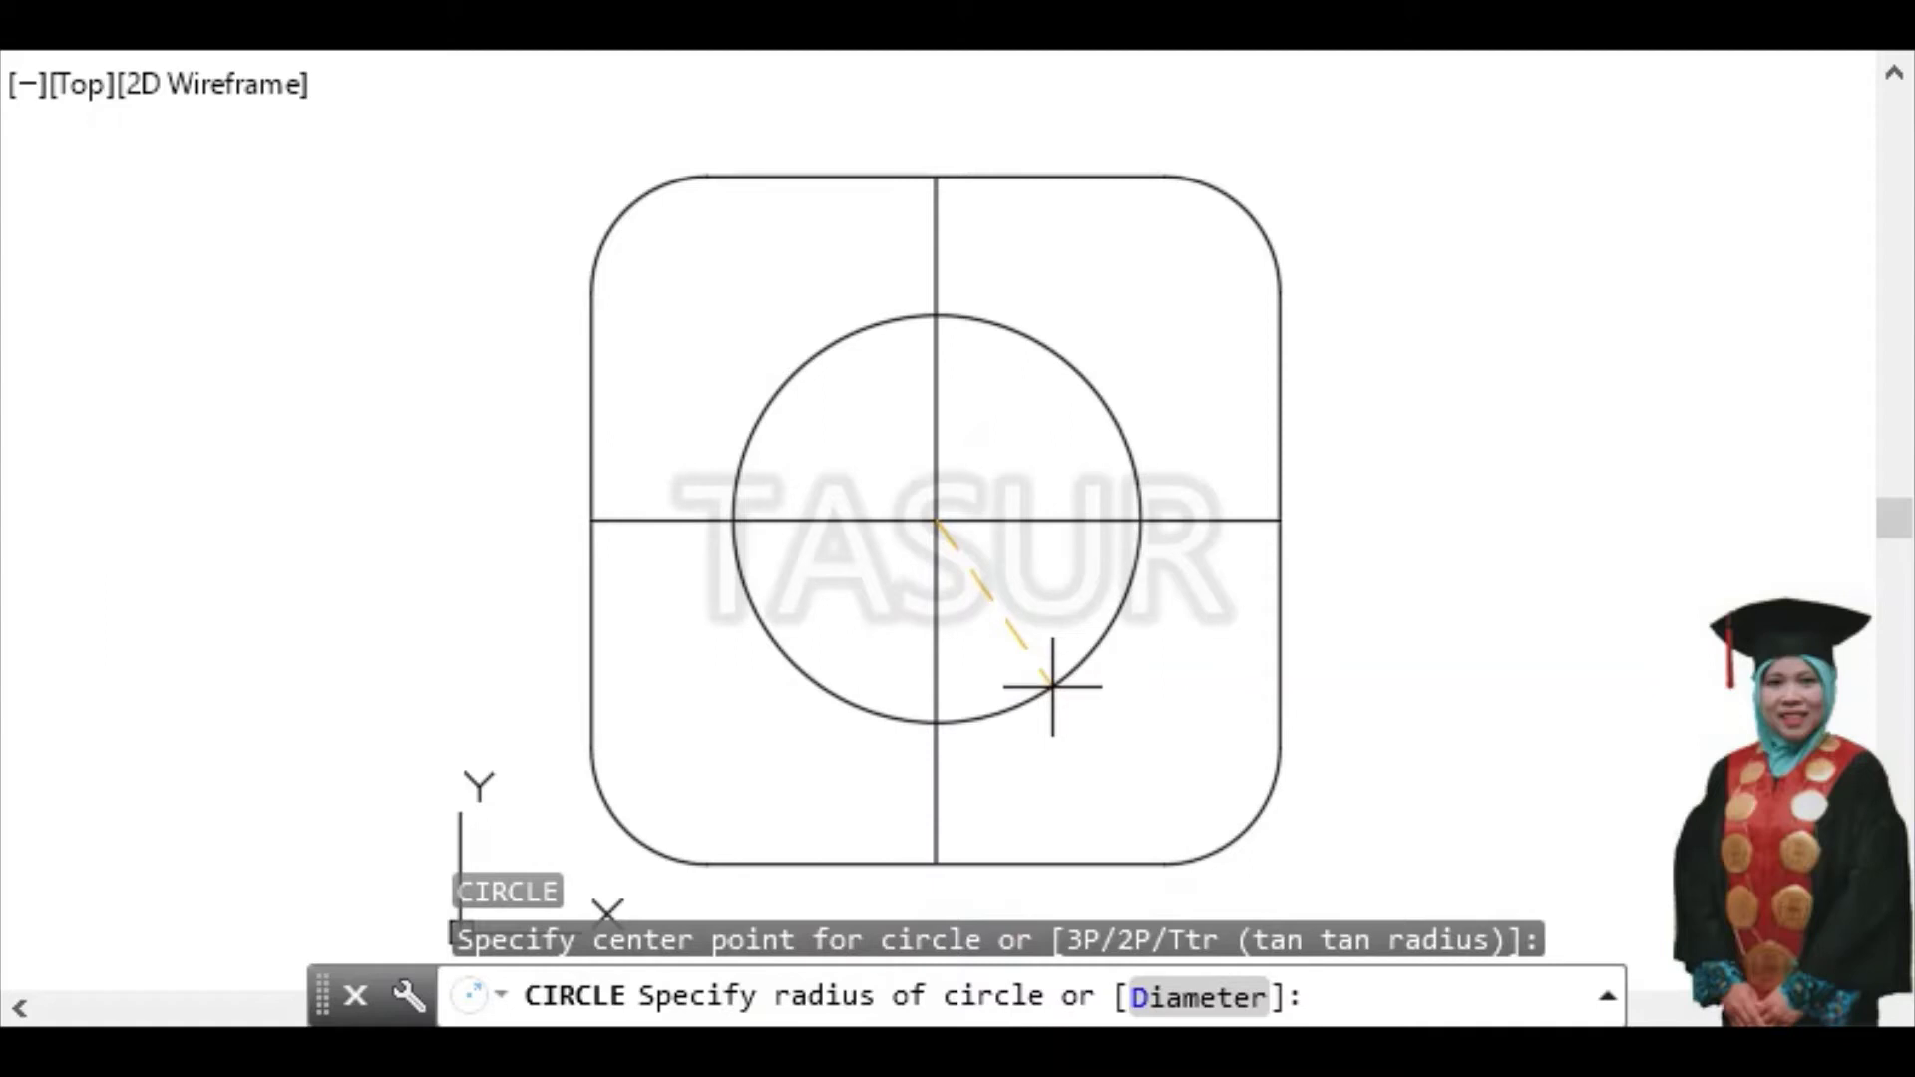
pyautogui.write('12.5')
pyautogui.press('Return')
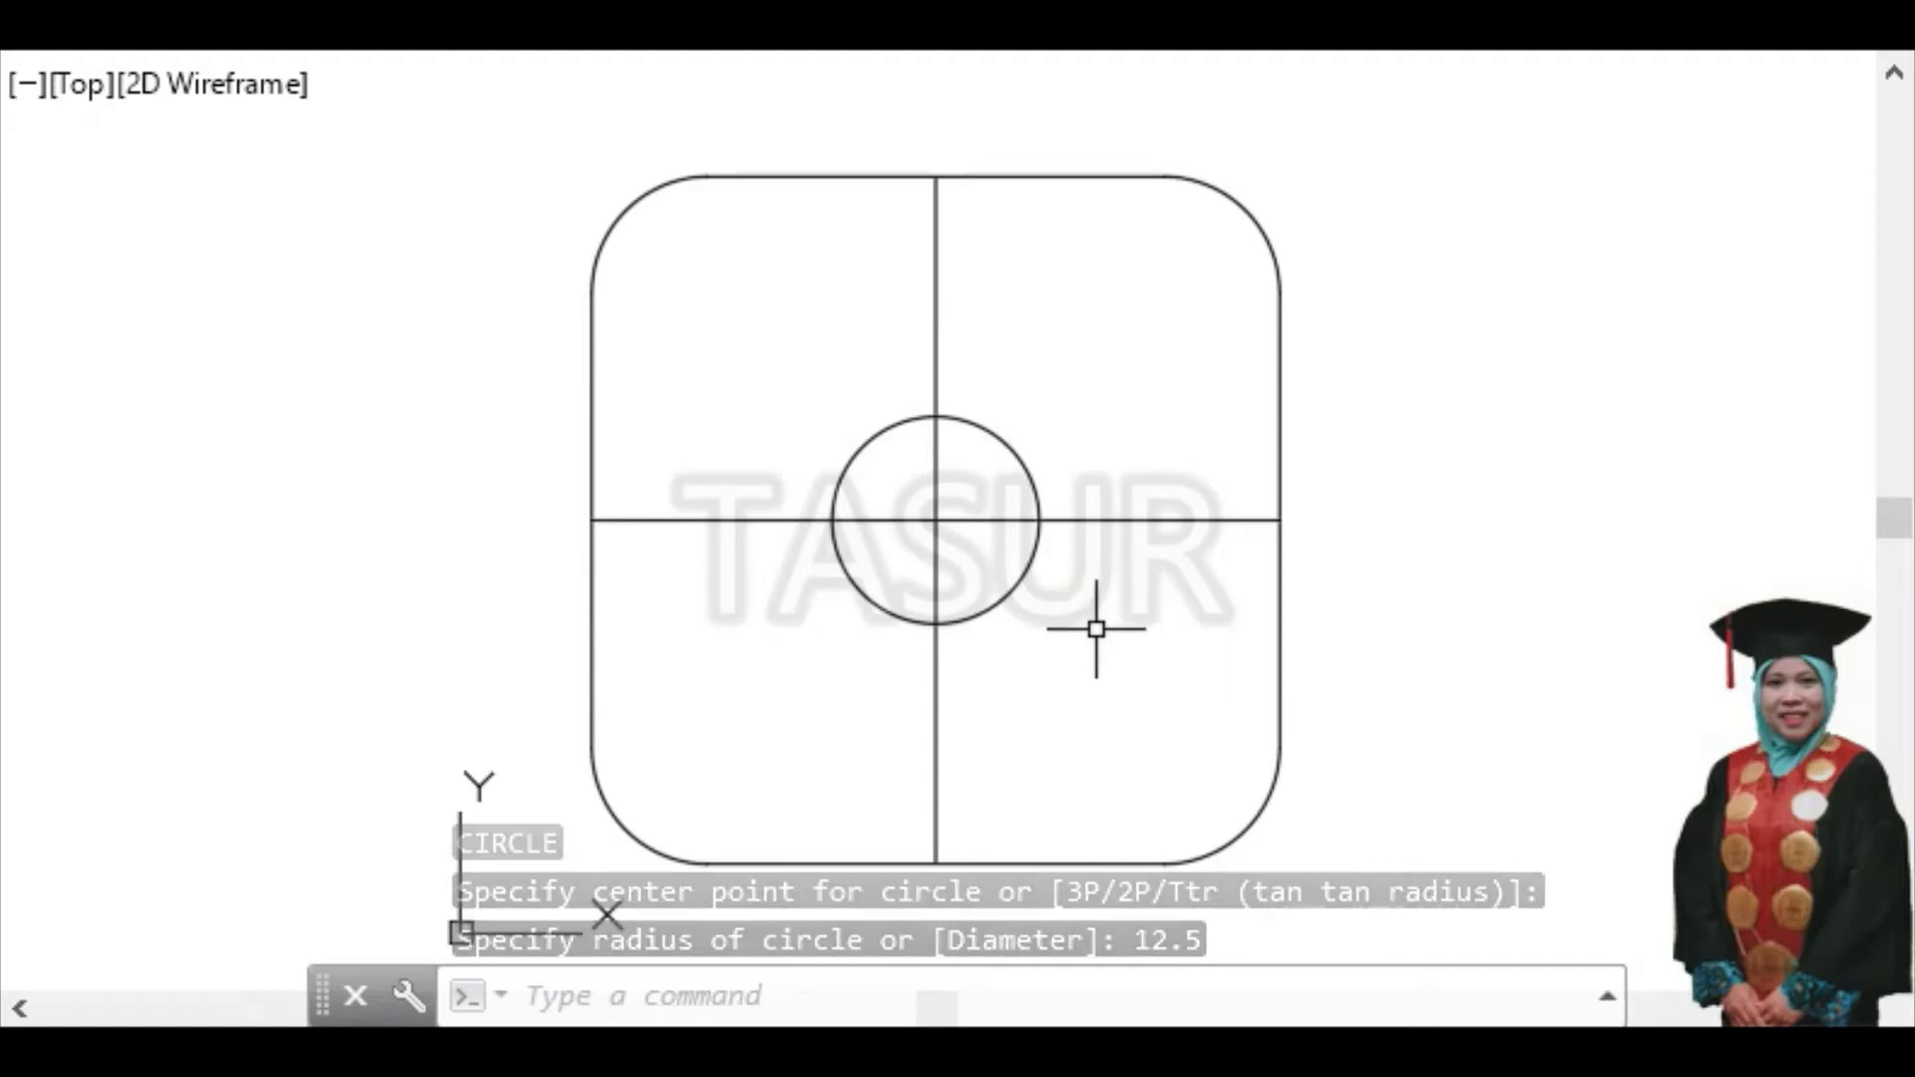
# Offset the vertical centre line by 27.5 to both its left and right sides
pyautogui.write('o')
pyautogui.press('Return')
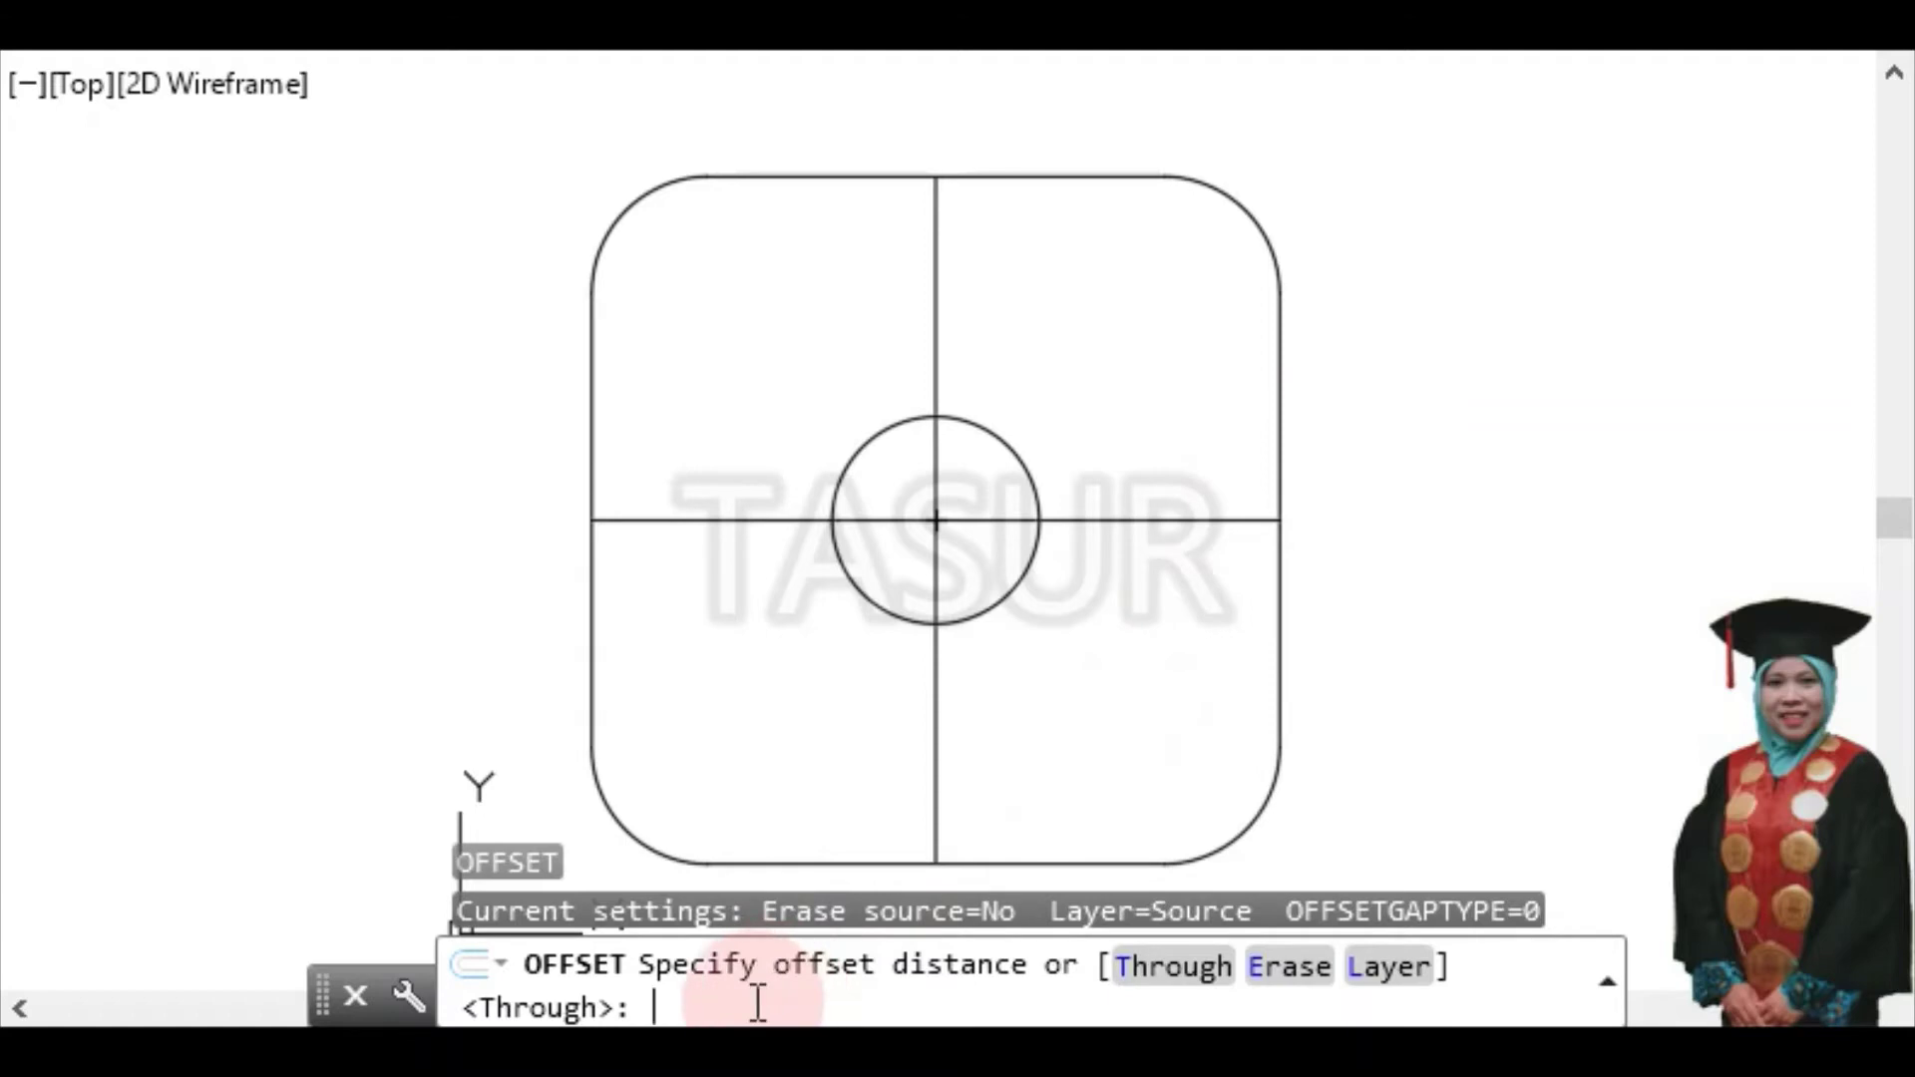
pyautogui.write('27')
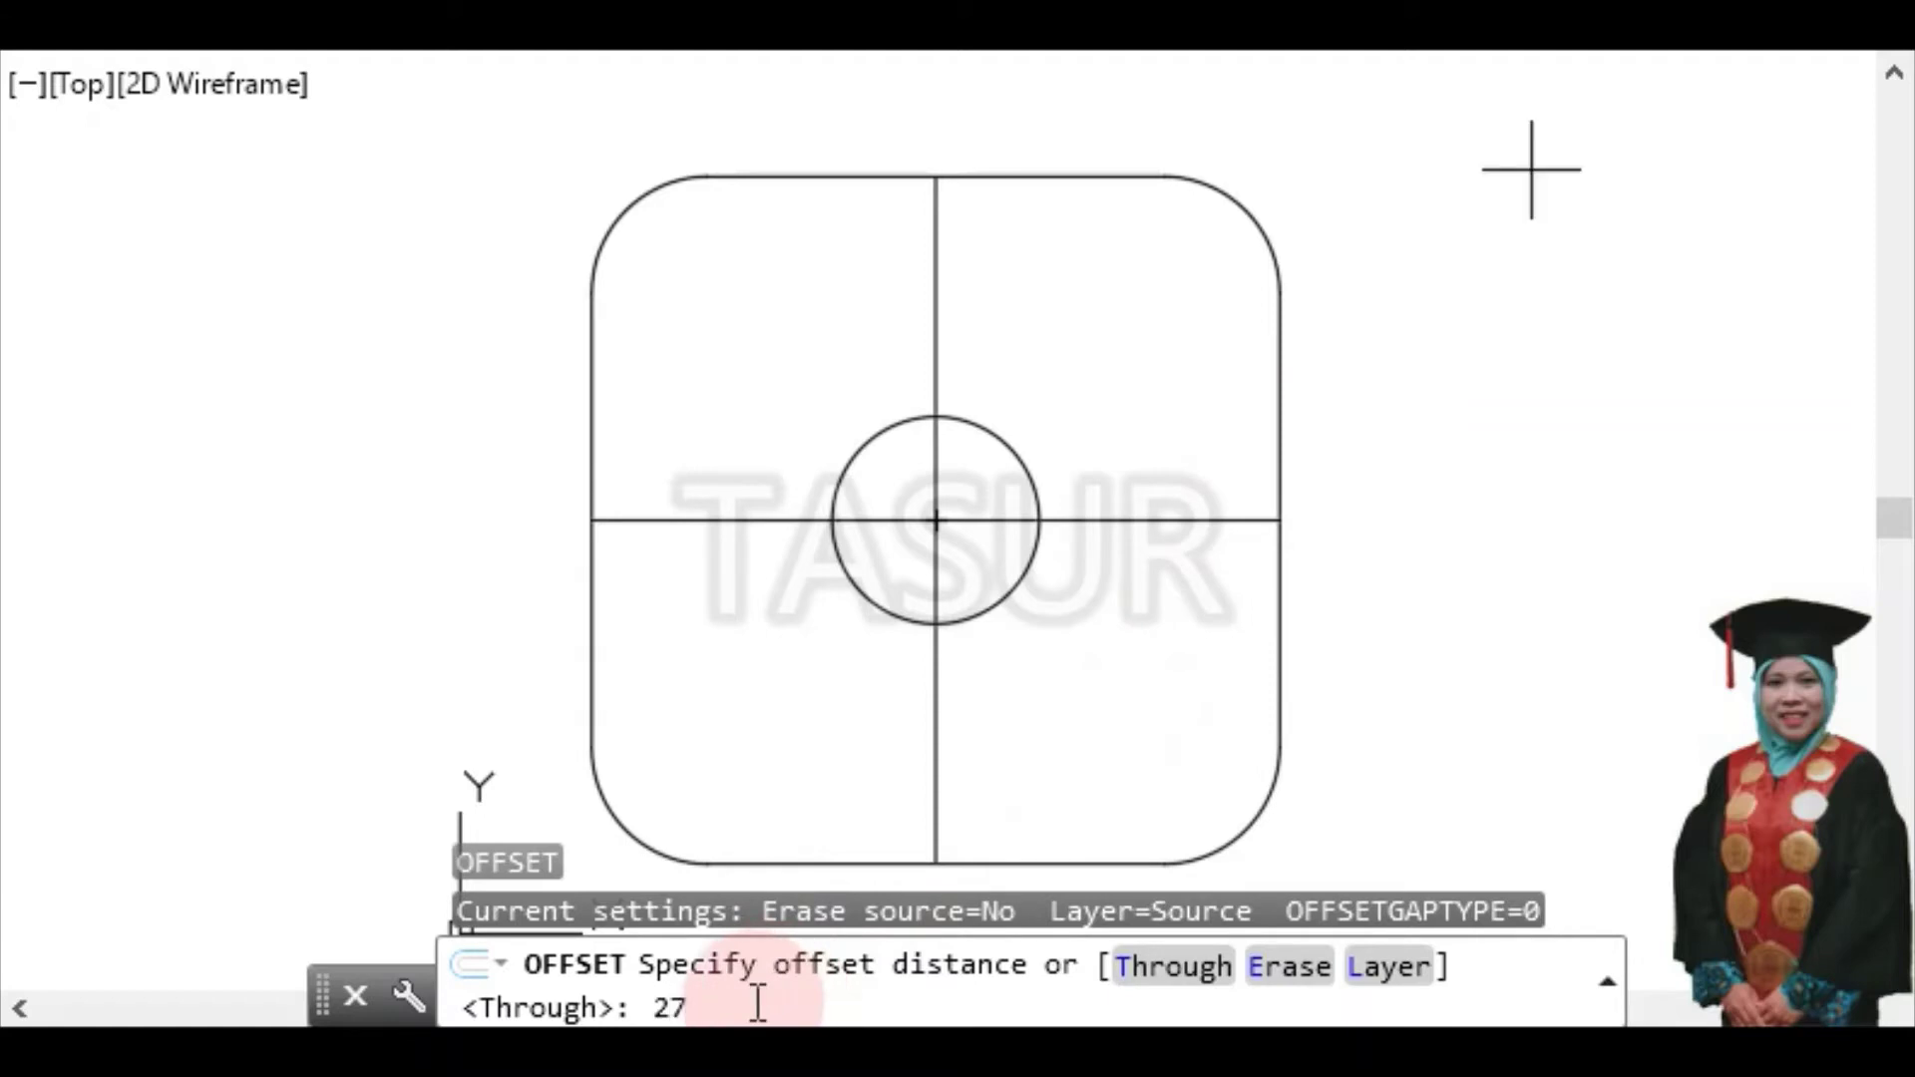
pyautogui.write('.5')
pyautogui.press('Return')
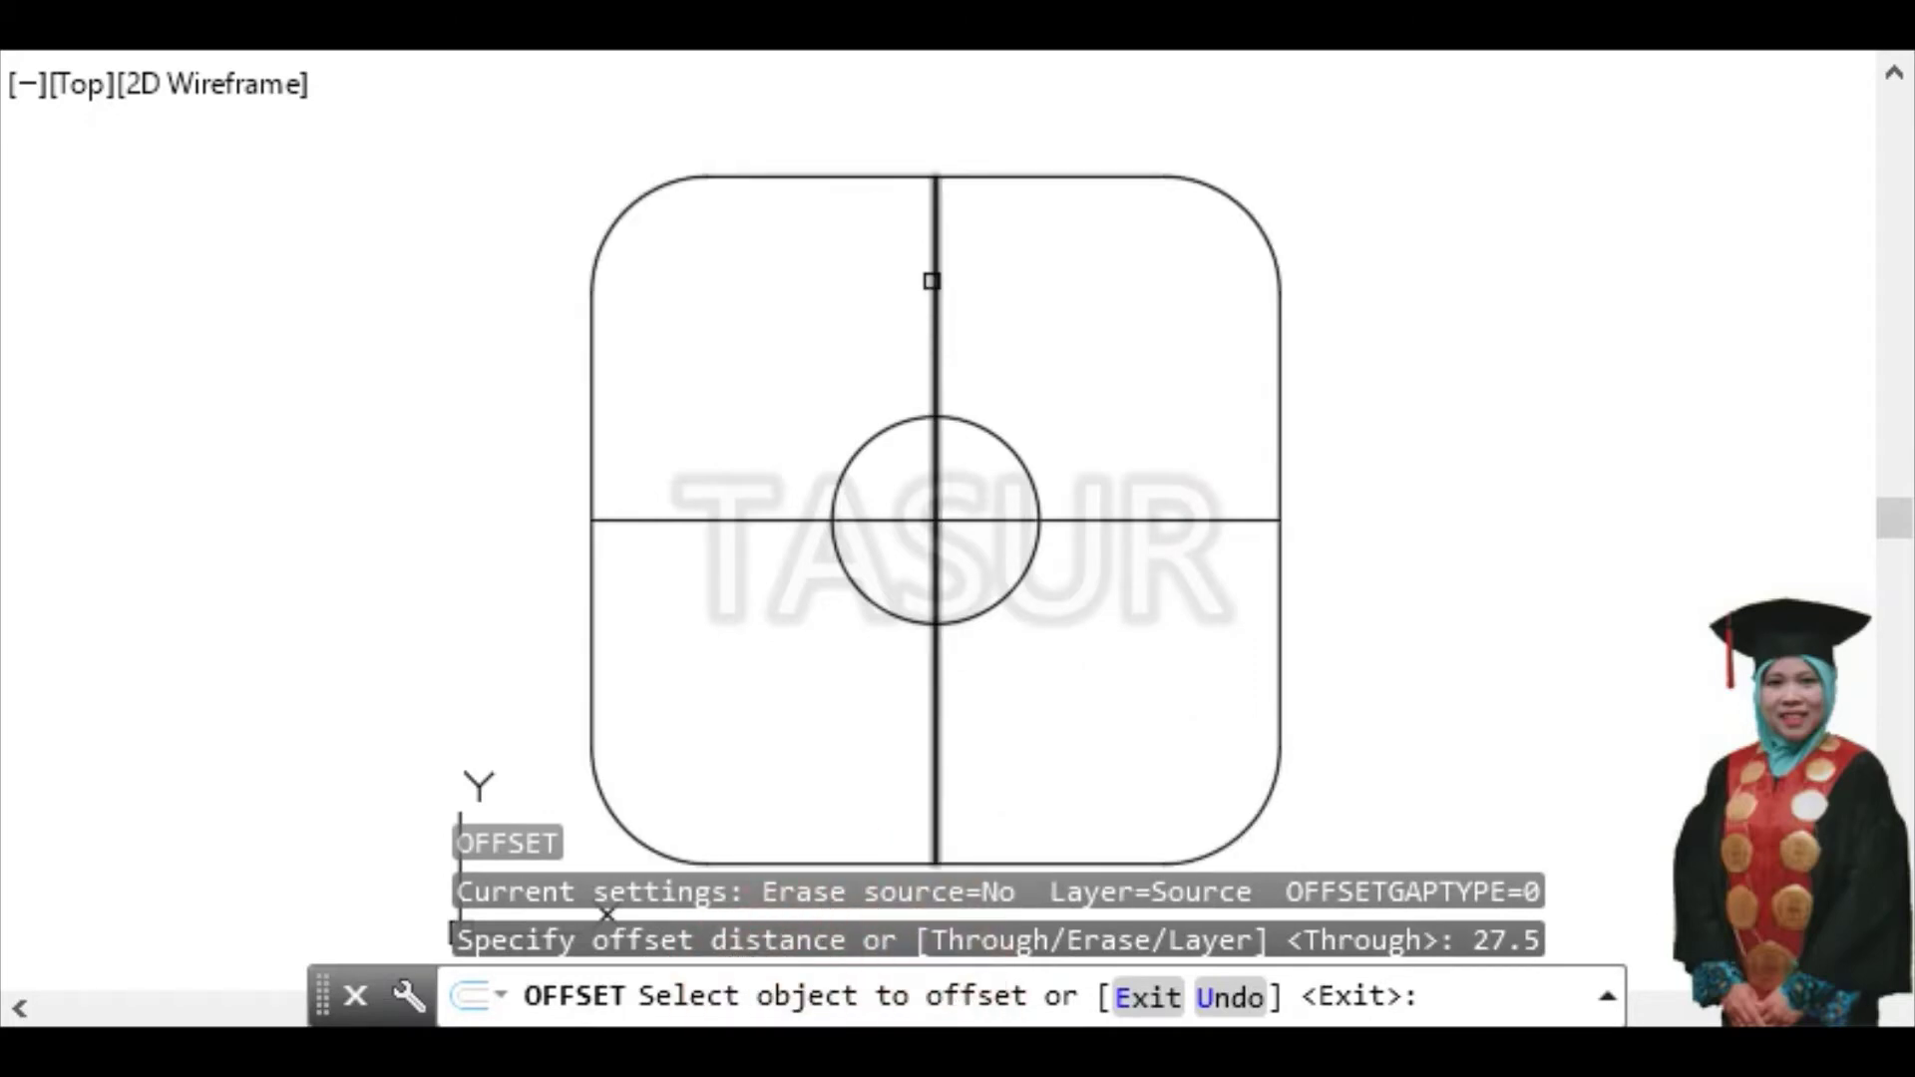
pyautogui.click(939, 283)
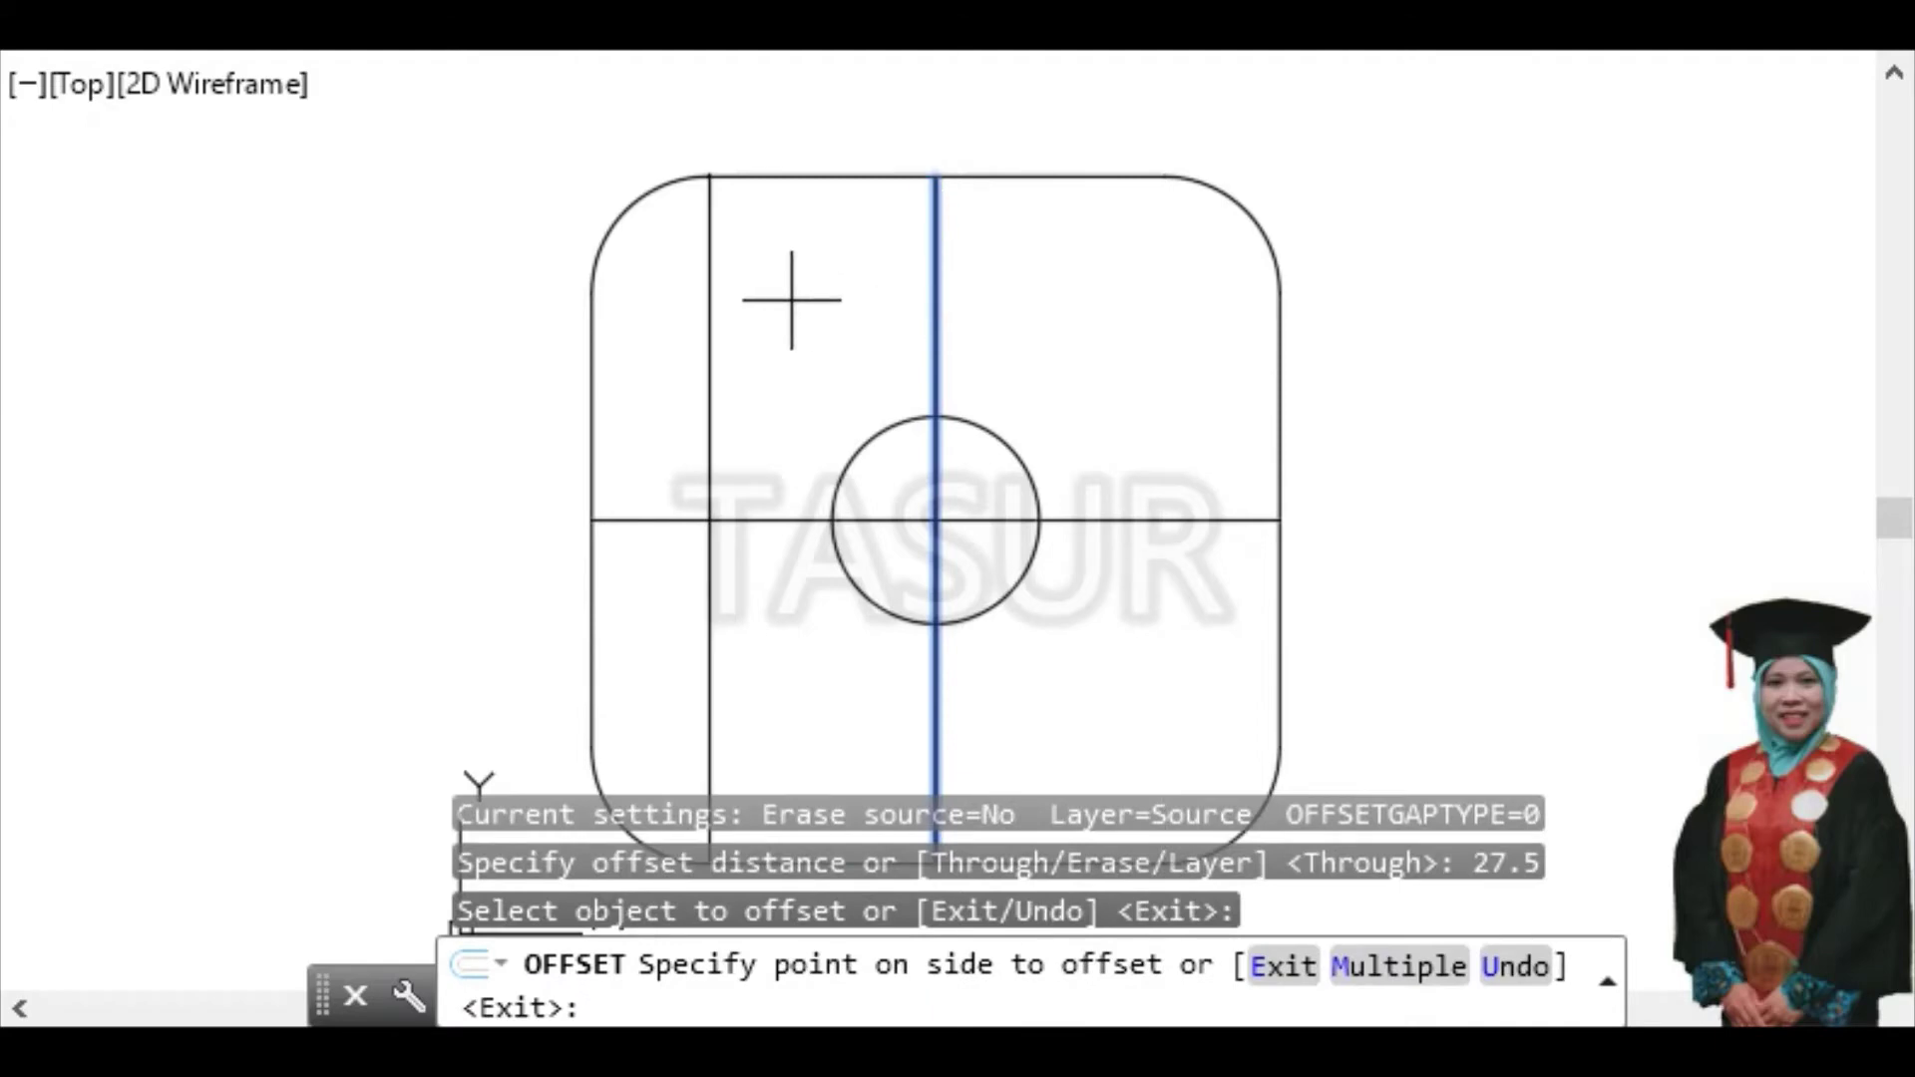
pyautogui.click(791, 300)
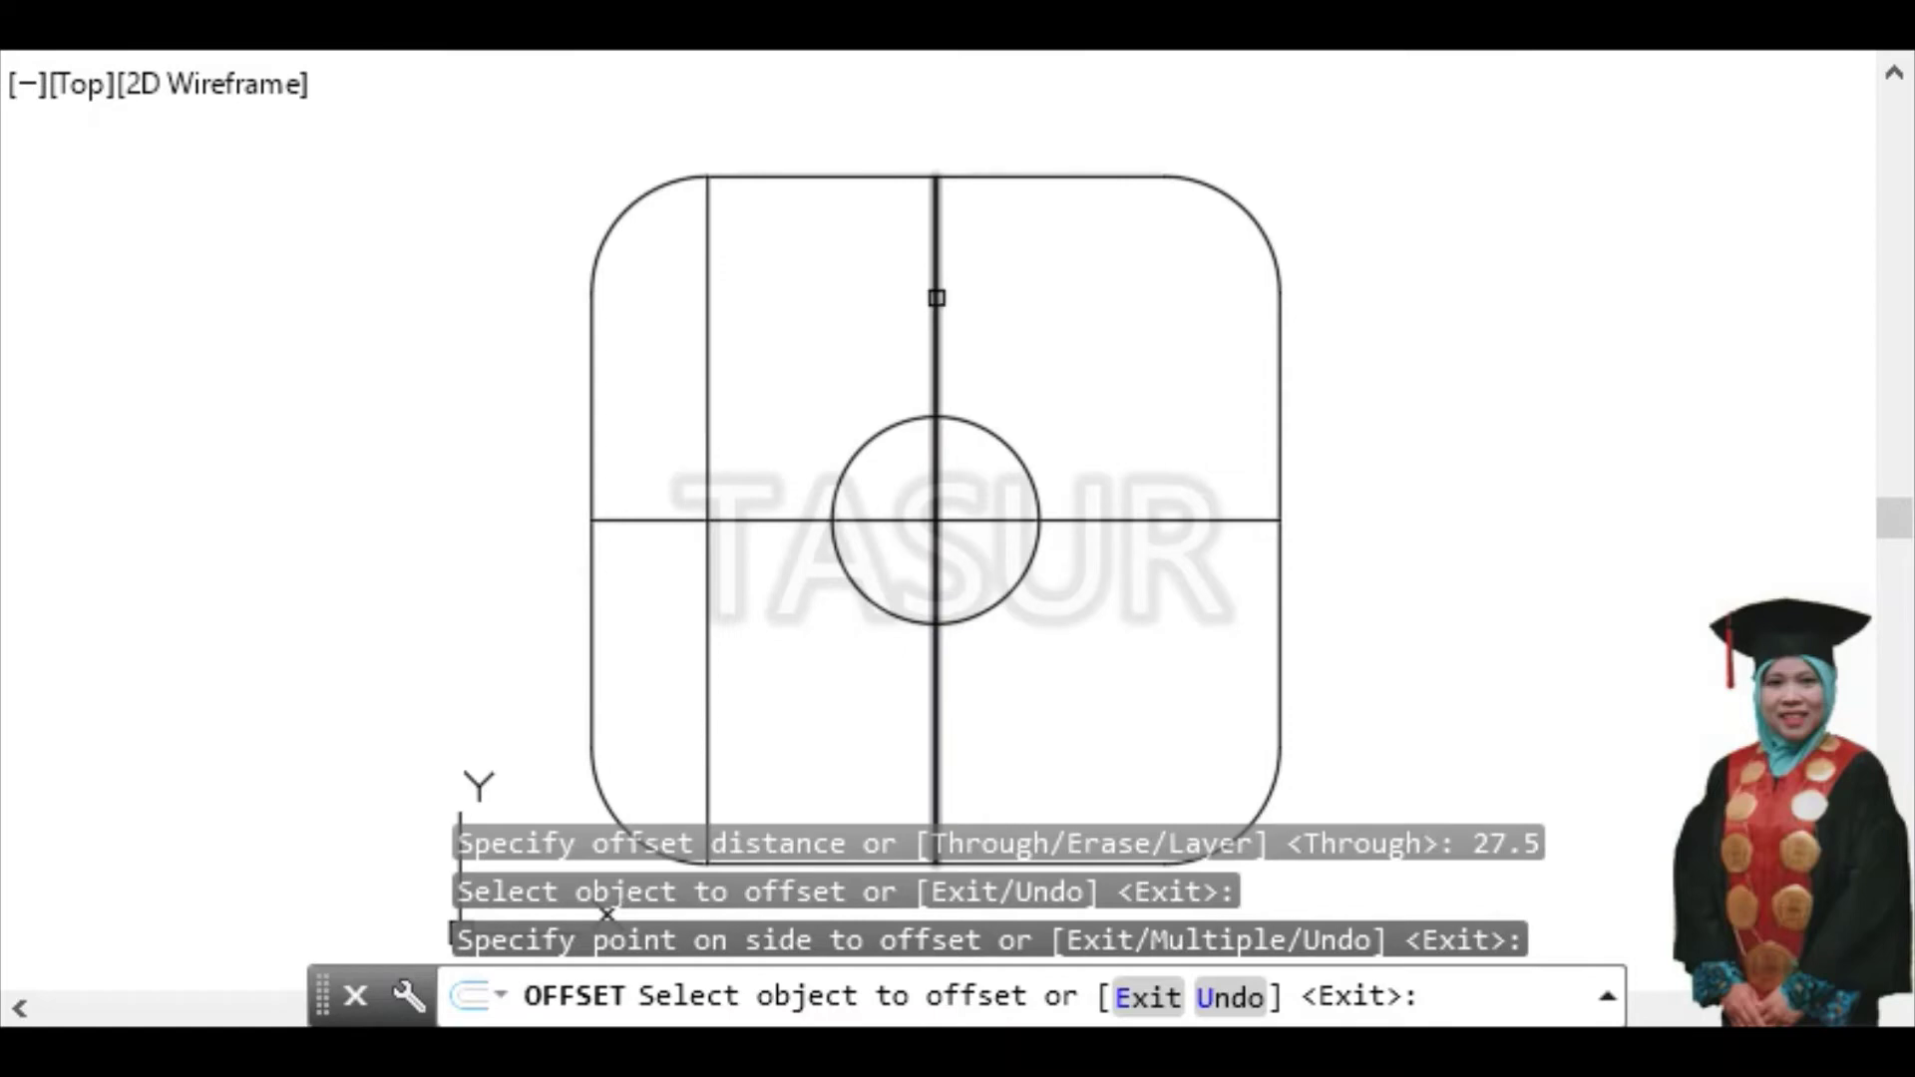
pyautogui.click(936, 297)
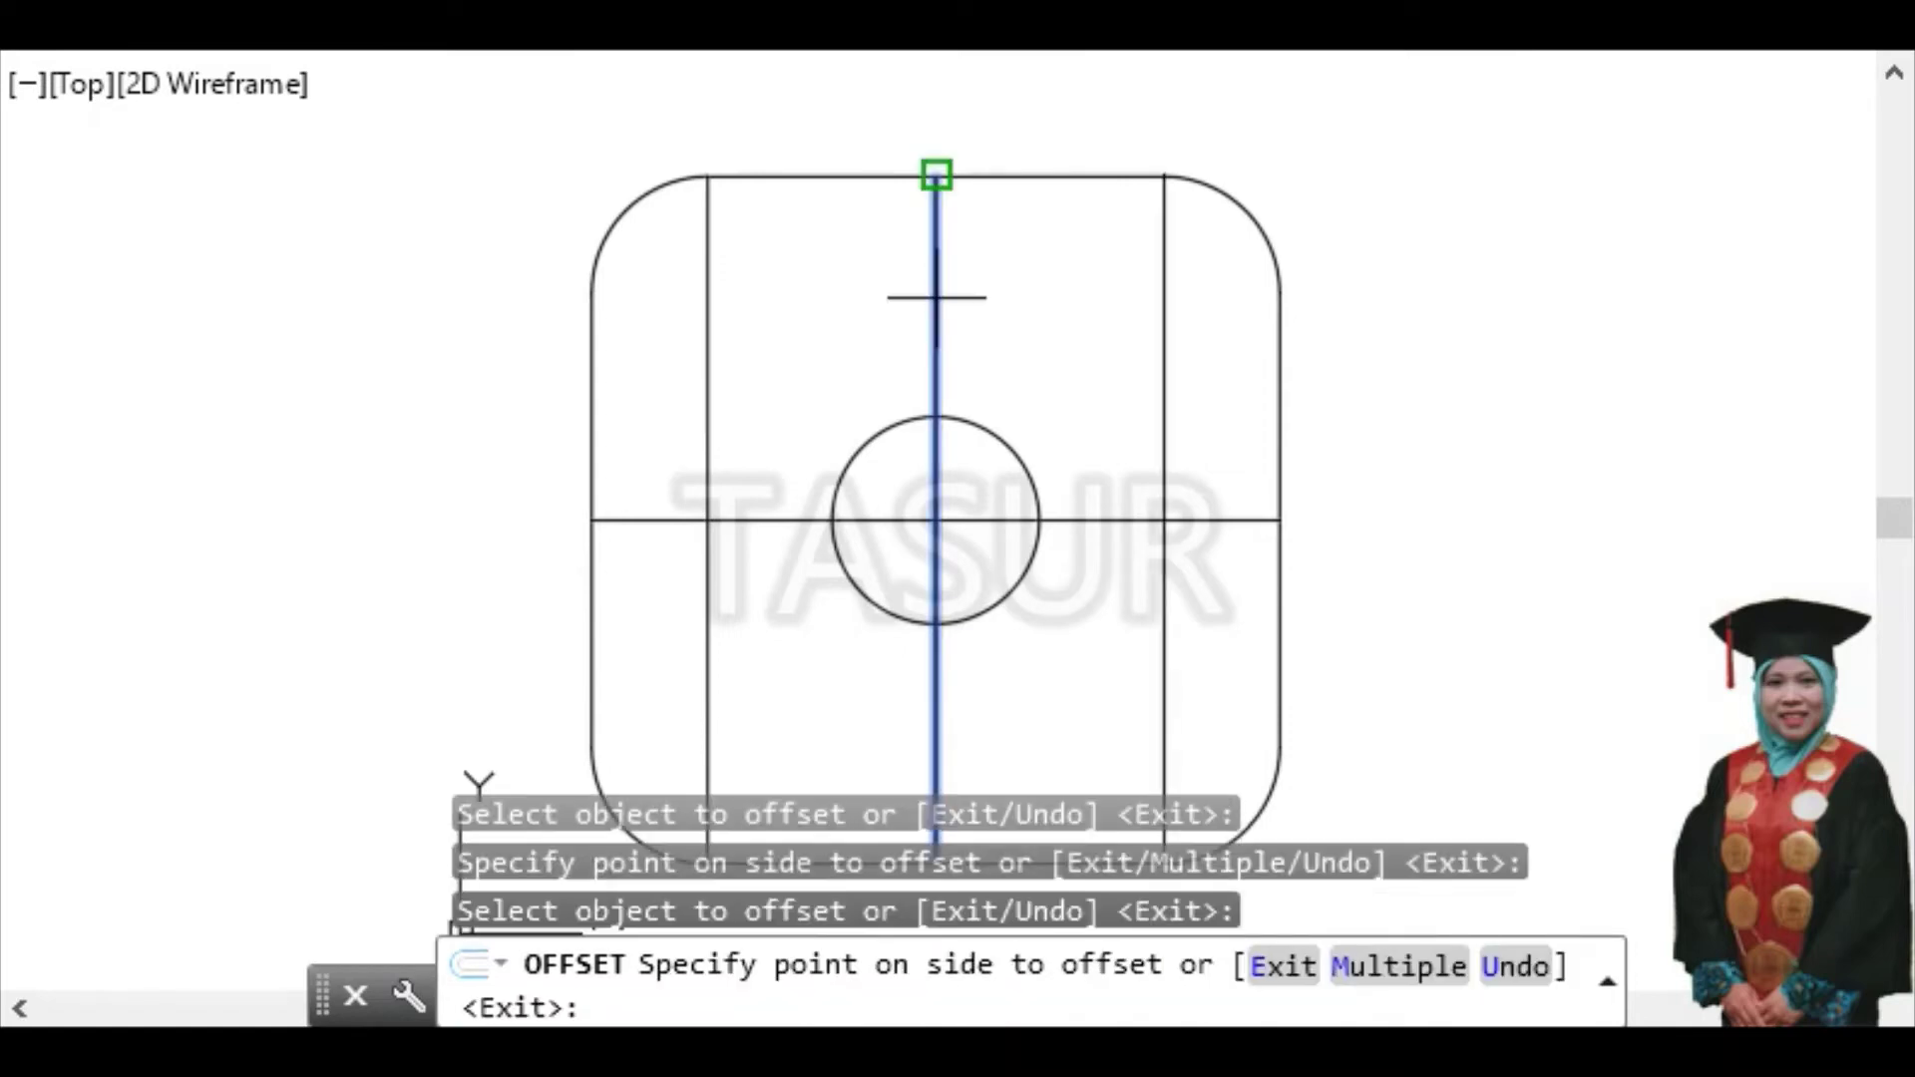
pyautogui.click(1137, 341)
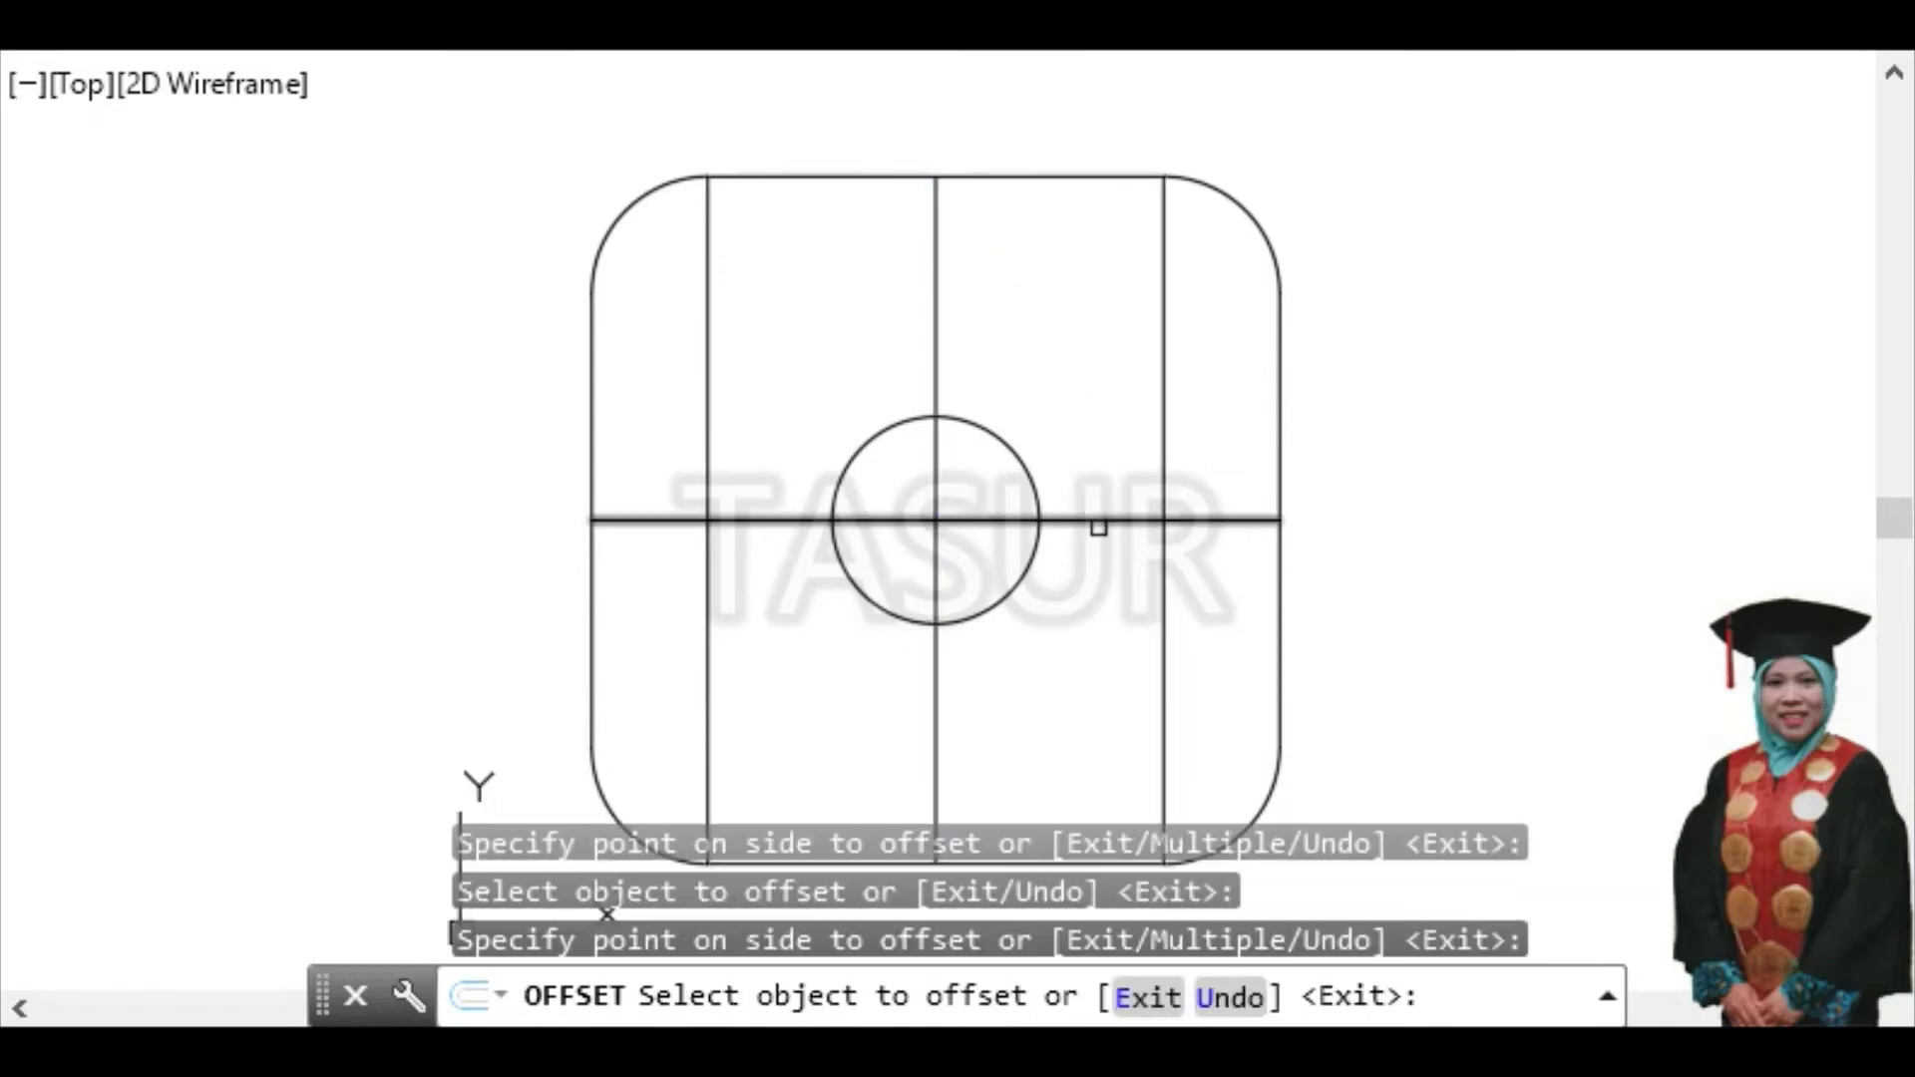
# Offset the horizontal centre line above and below by the same 27.5 distance, and finish the Offset command
pyautogui.click(1102, 520)
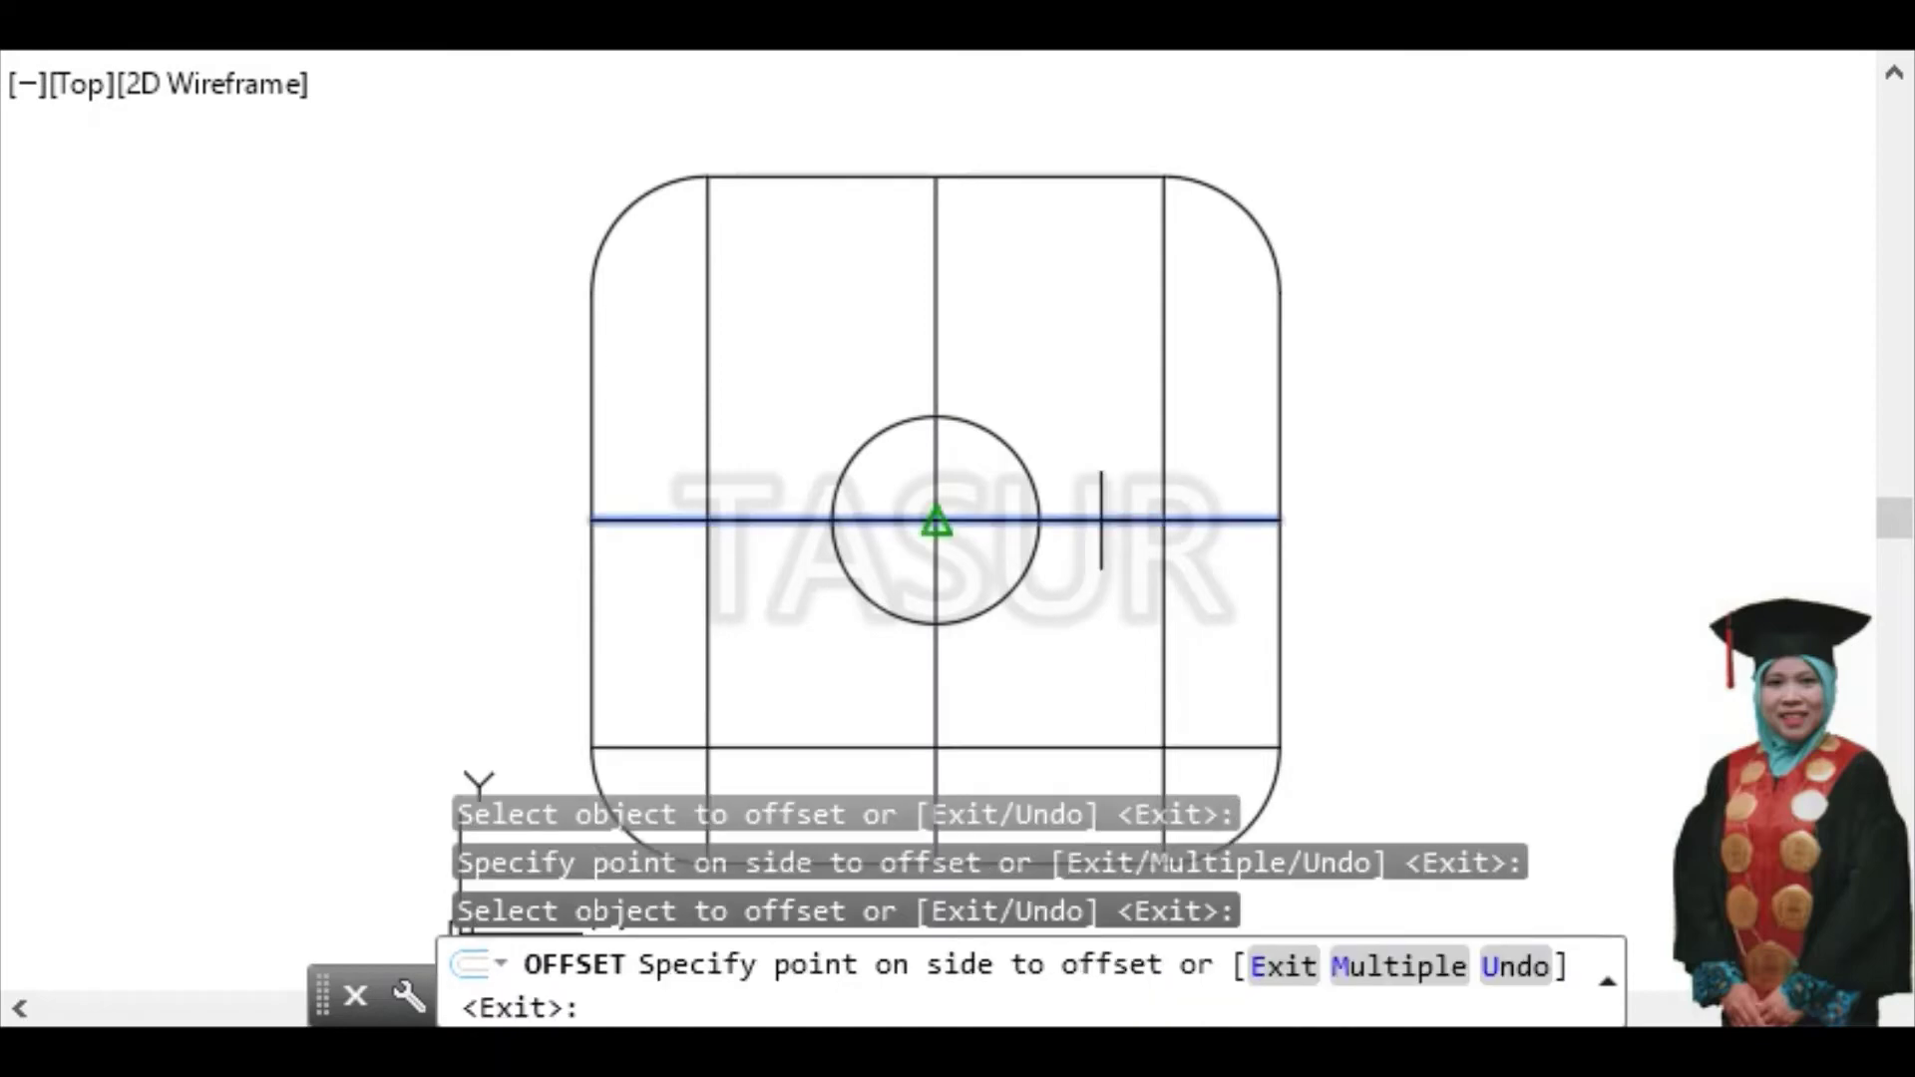
pyautogui.click(1098, 350)
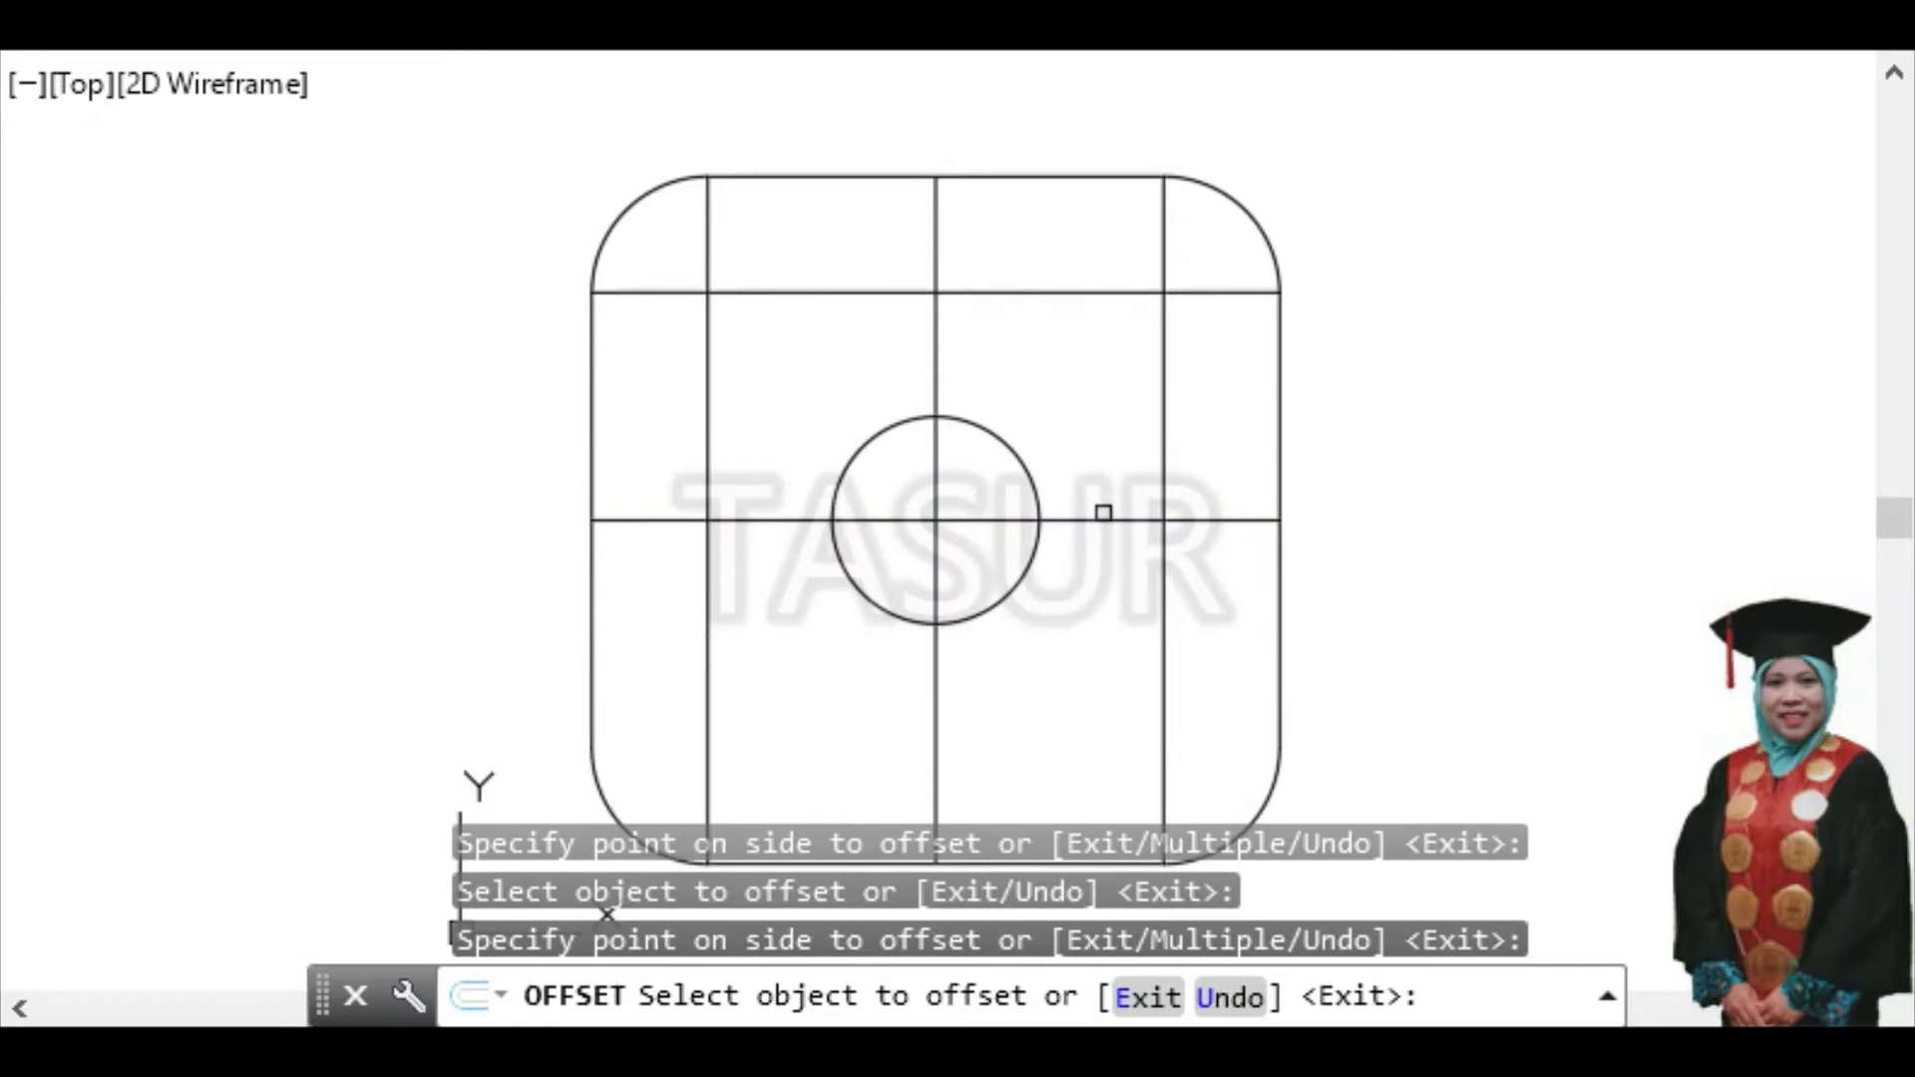
pyautogui.click(1103, 521)
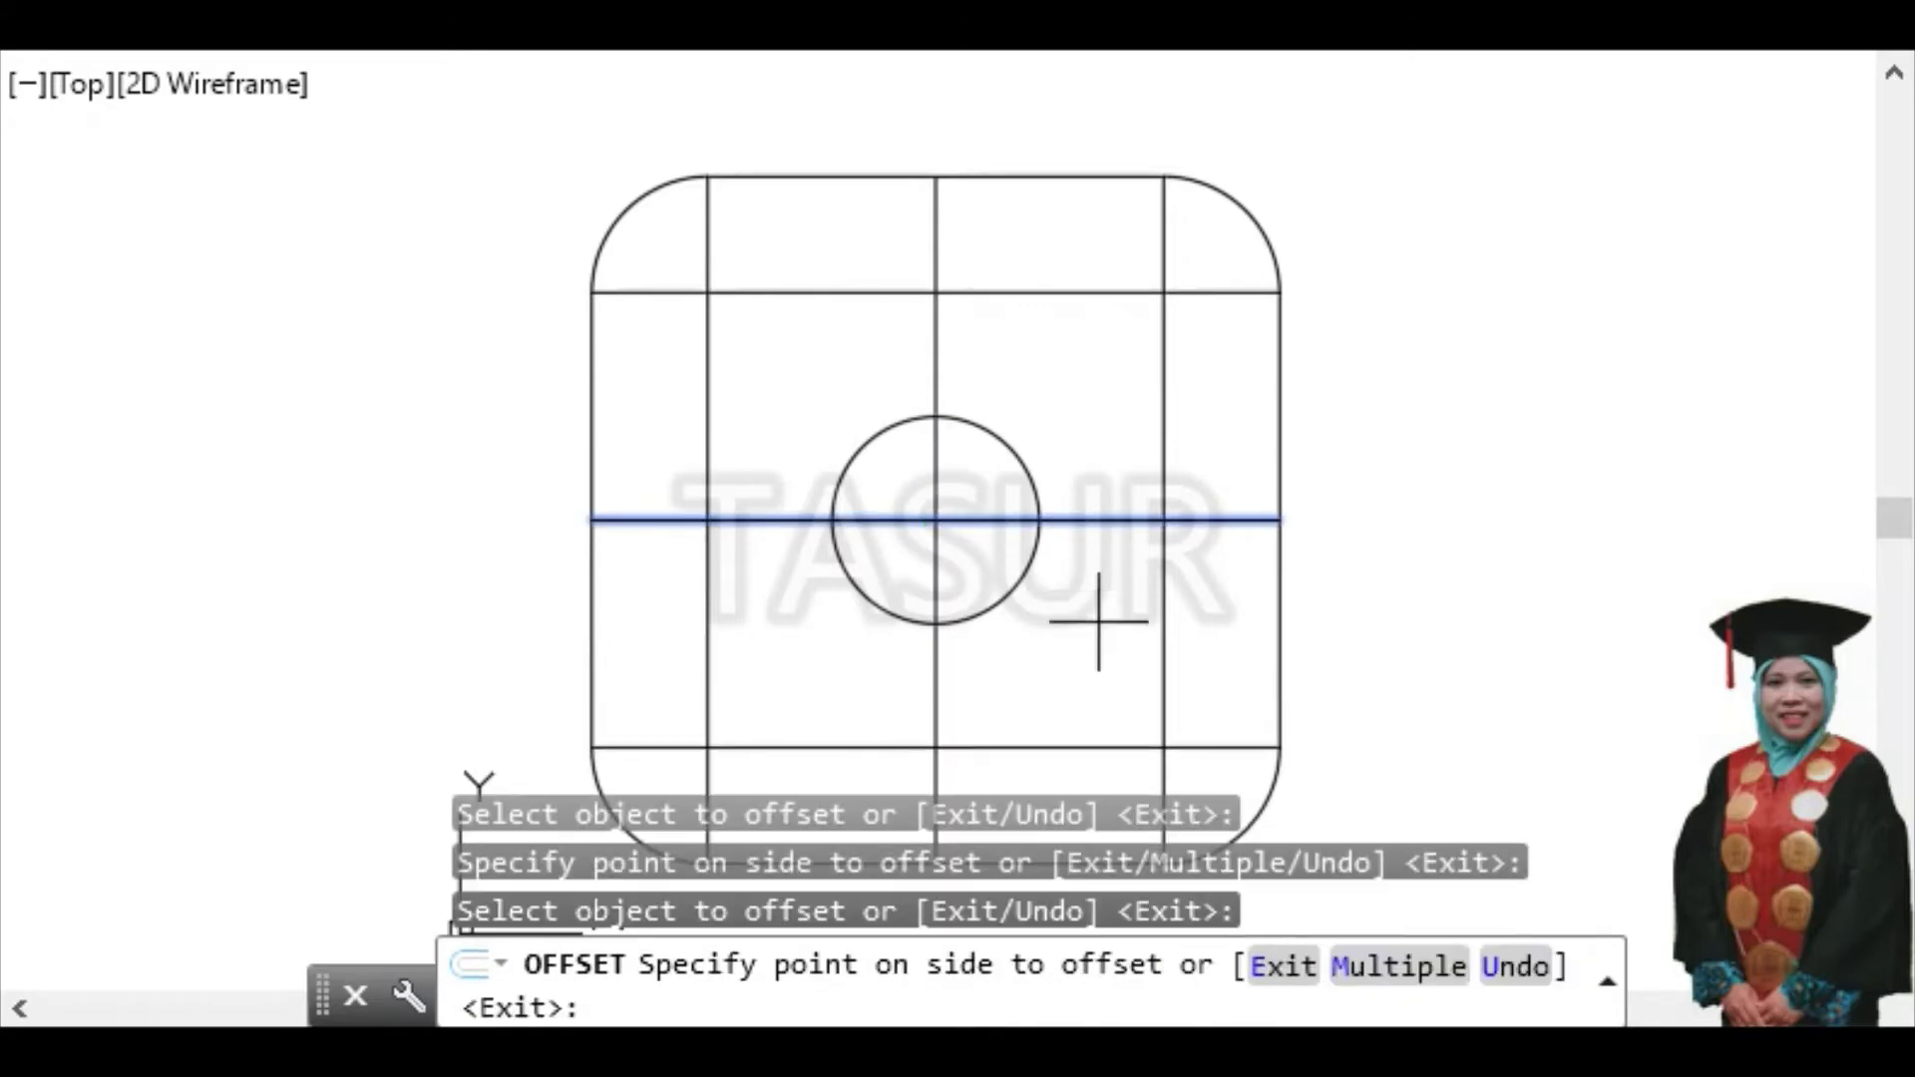
pyautogui.click(1078, 678)
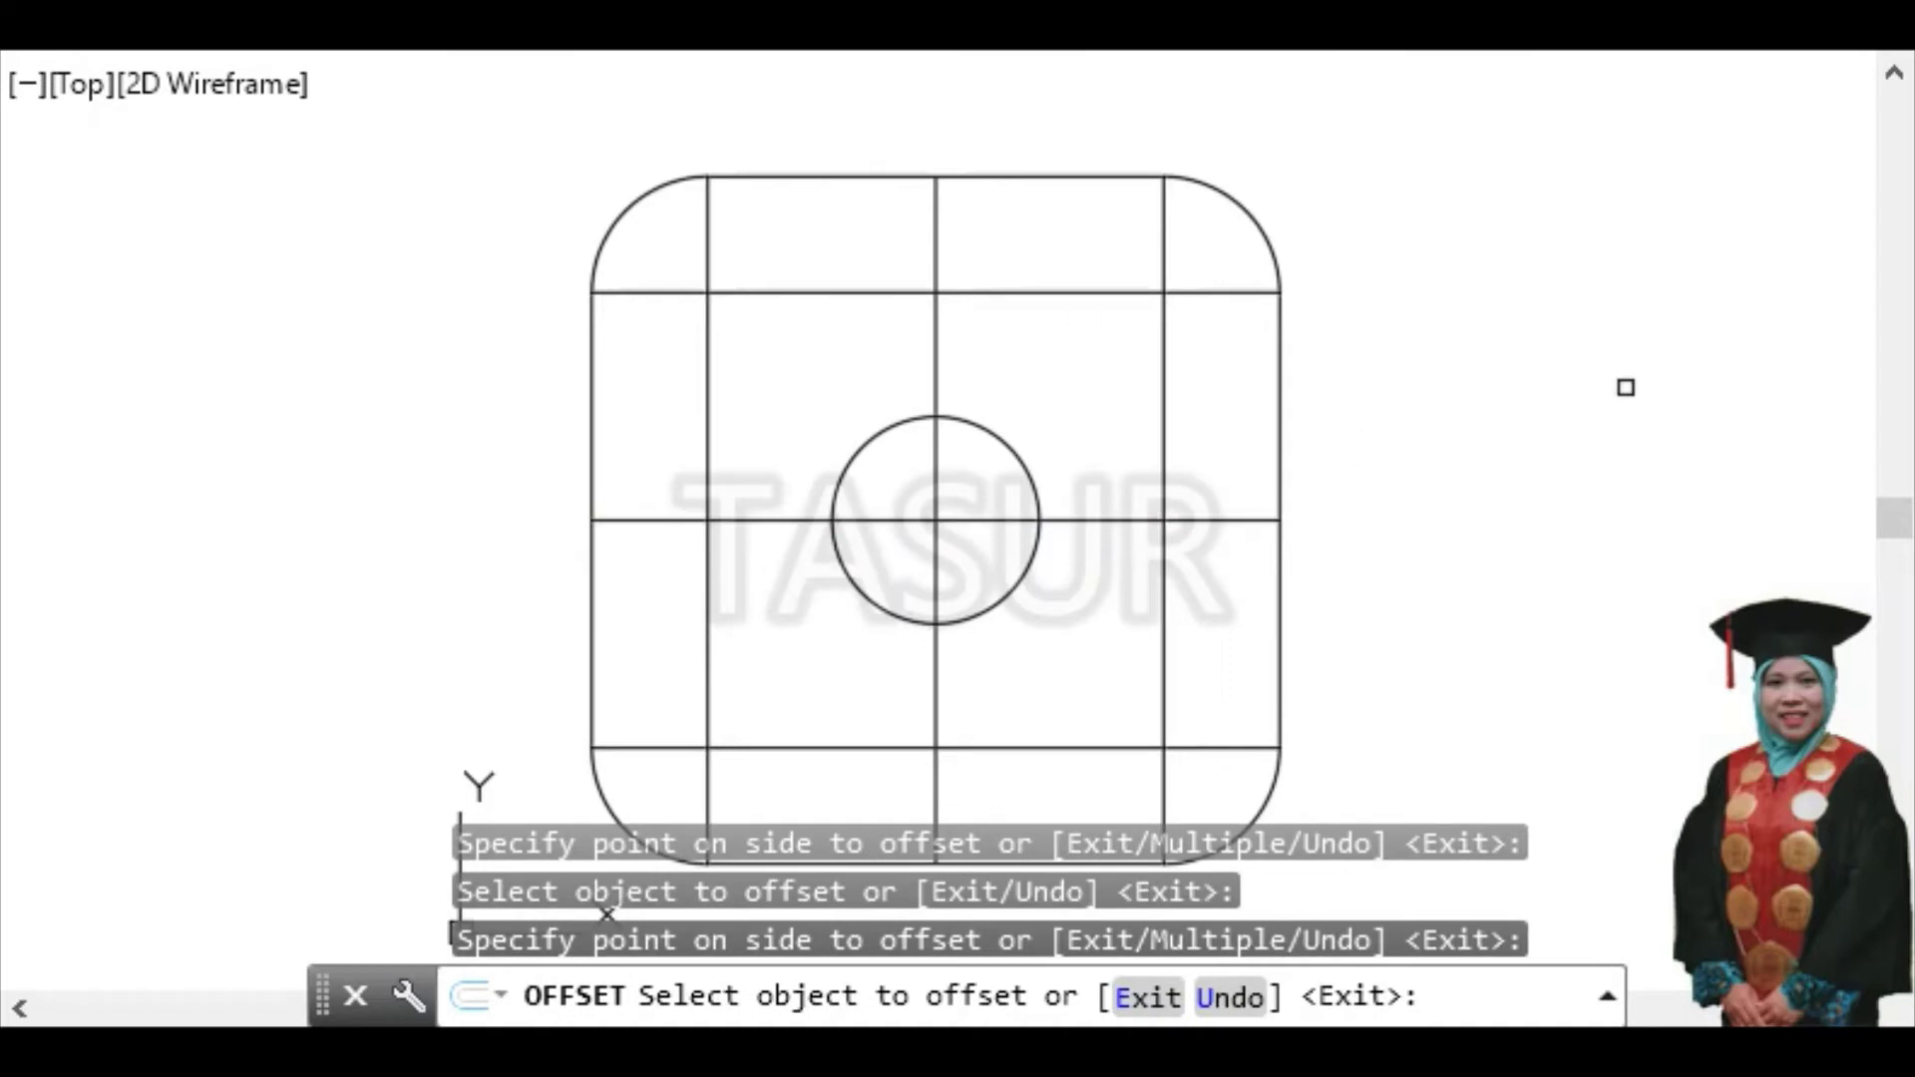
pyautogui.press('Return')
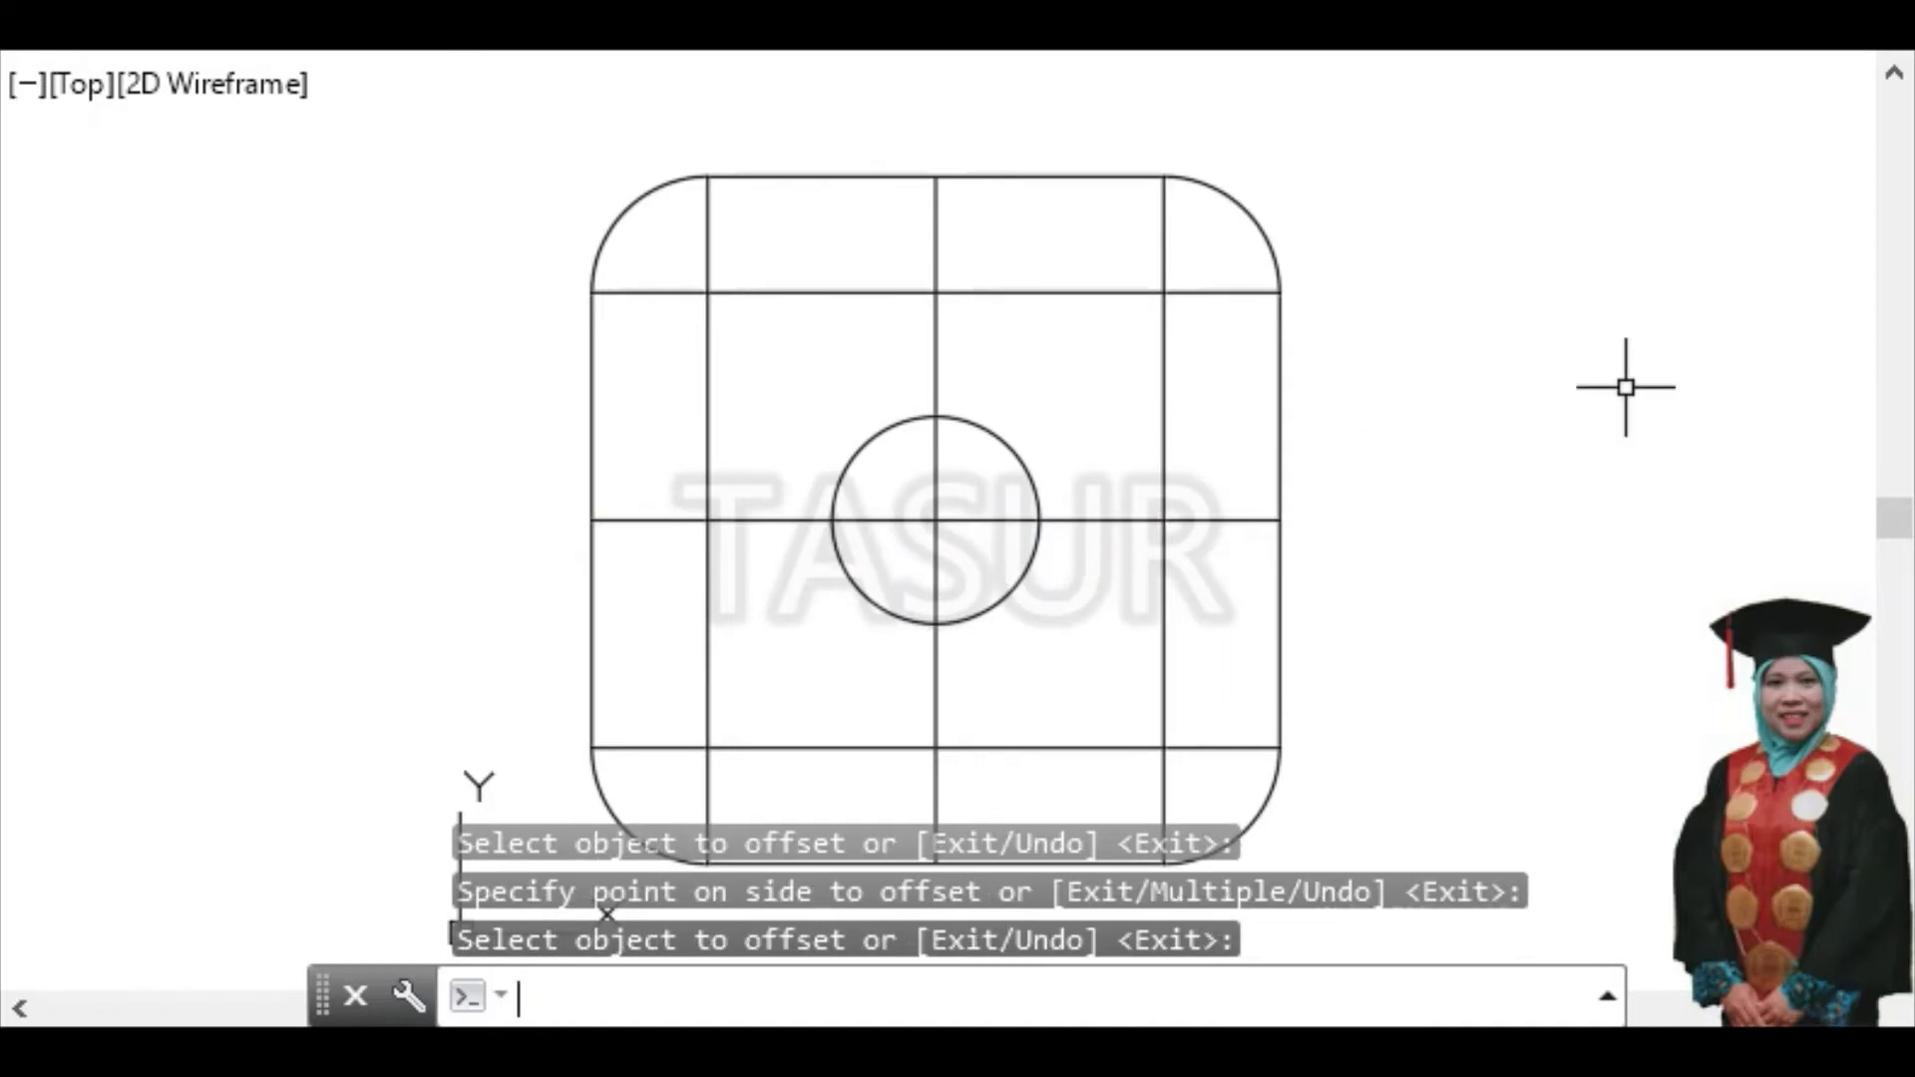
# Draw a circle of radius 9 centred on the upper-left intersection of the offset construction lines
pyautogui.click(596, 1003)
pyautogui.click(635, 1001)
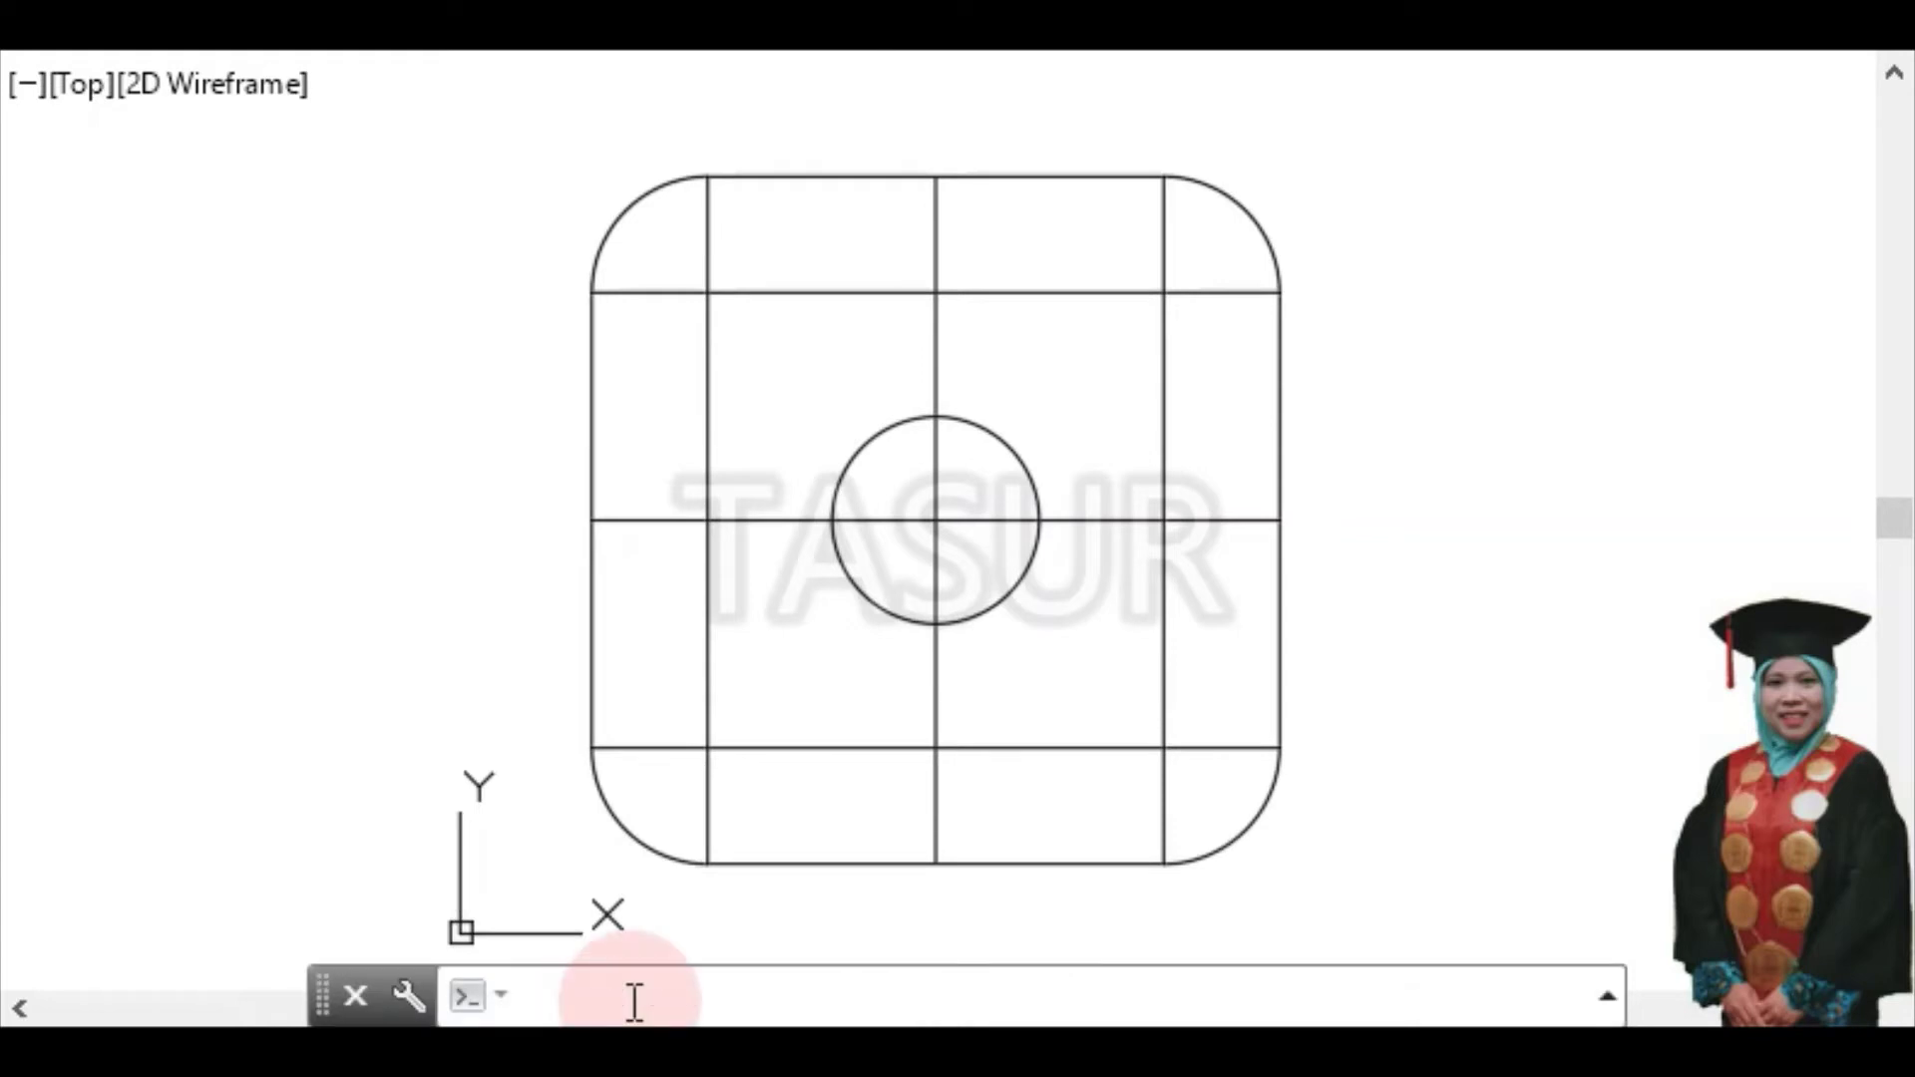
pyautogui.write('c')
pyautogui.press('Return')
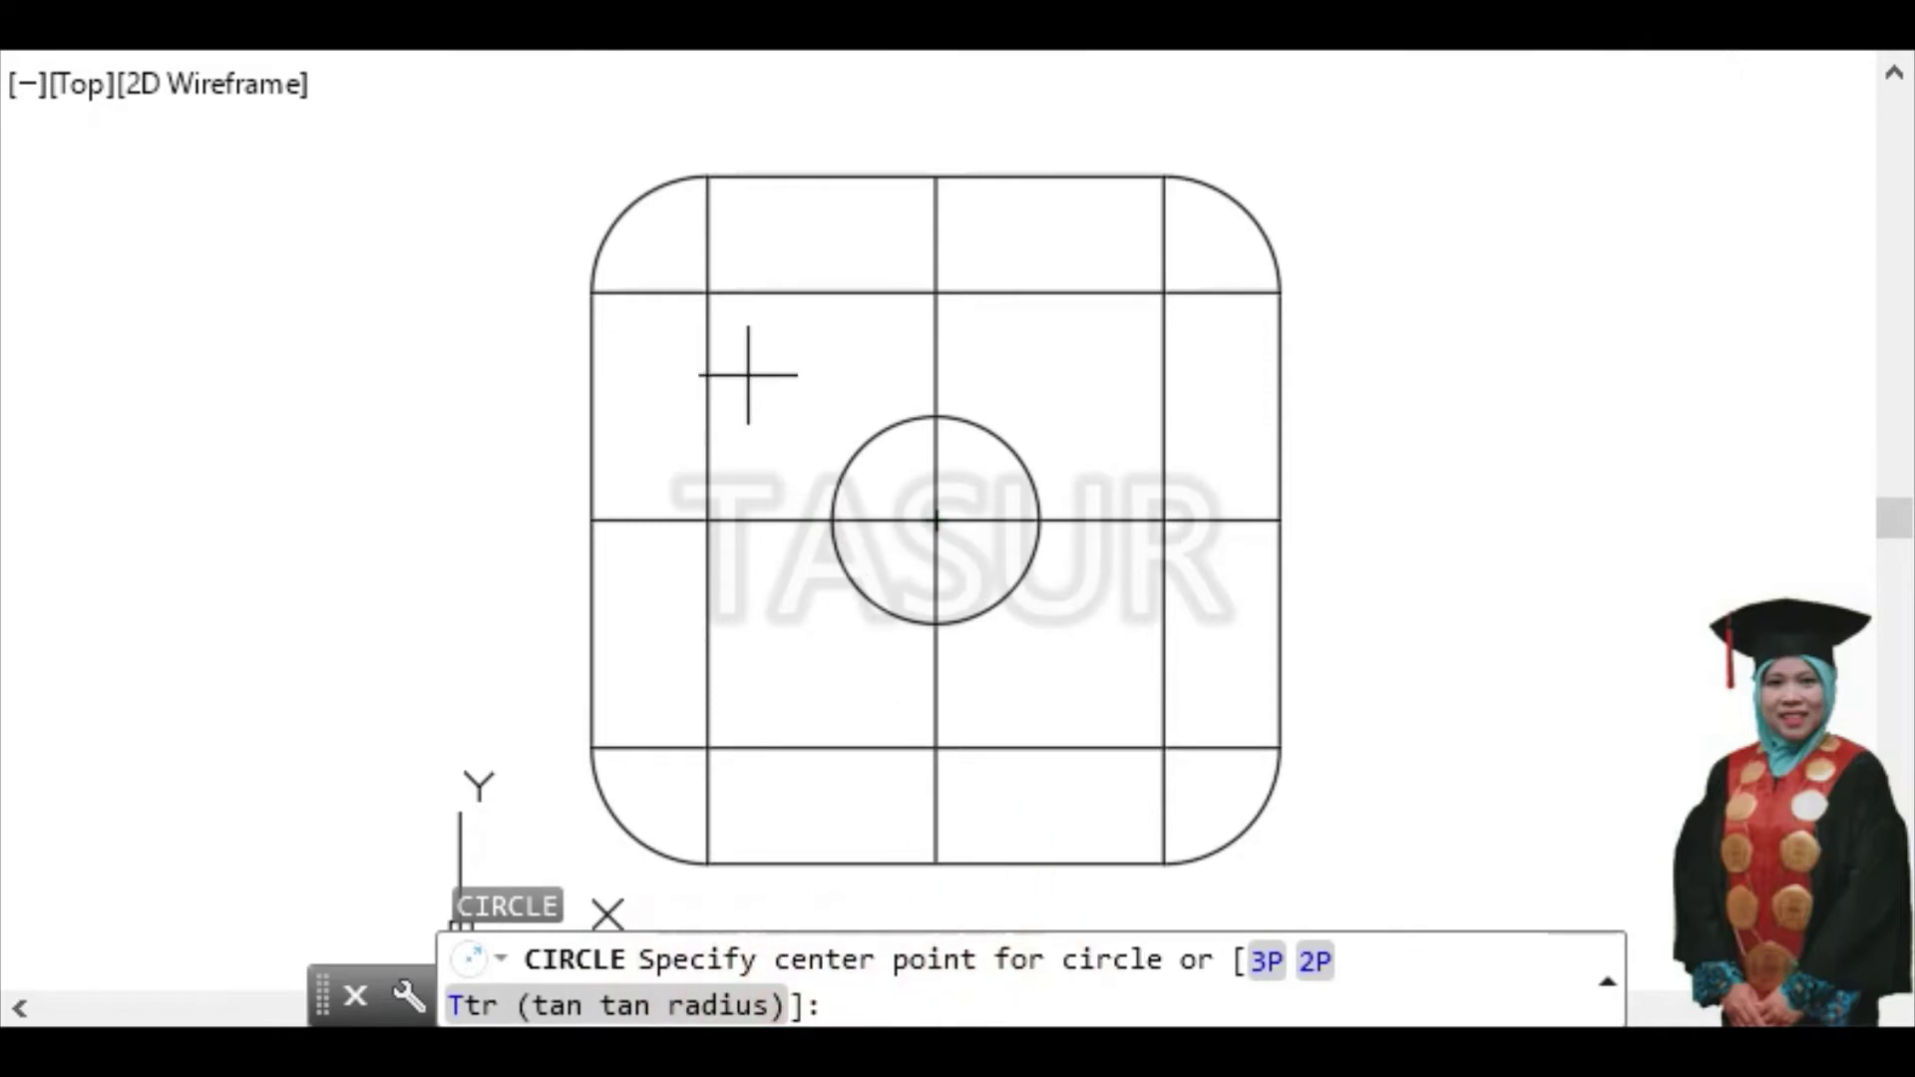
pyautogui.click(716, 311)
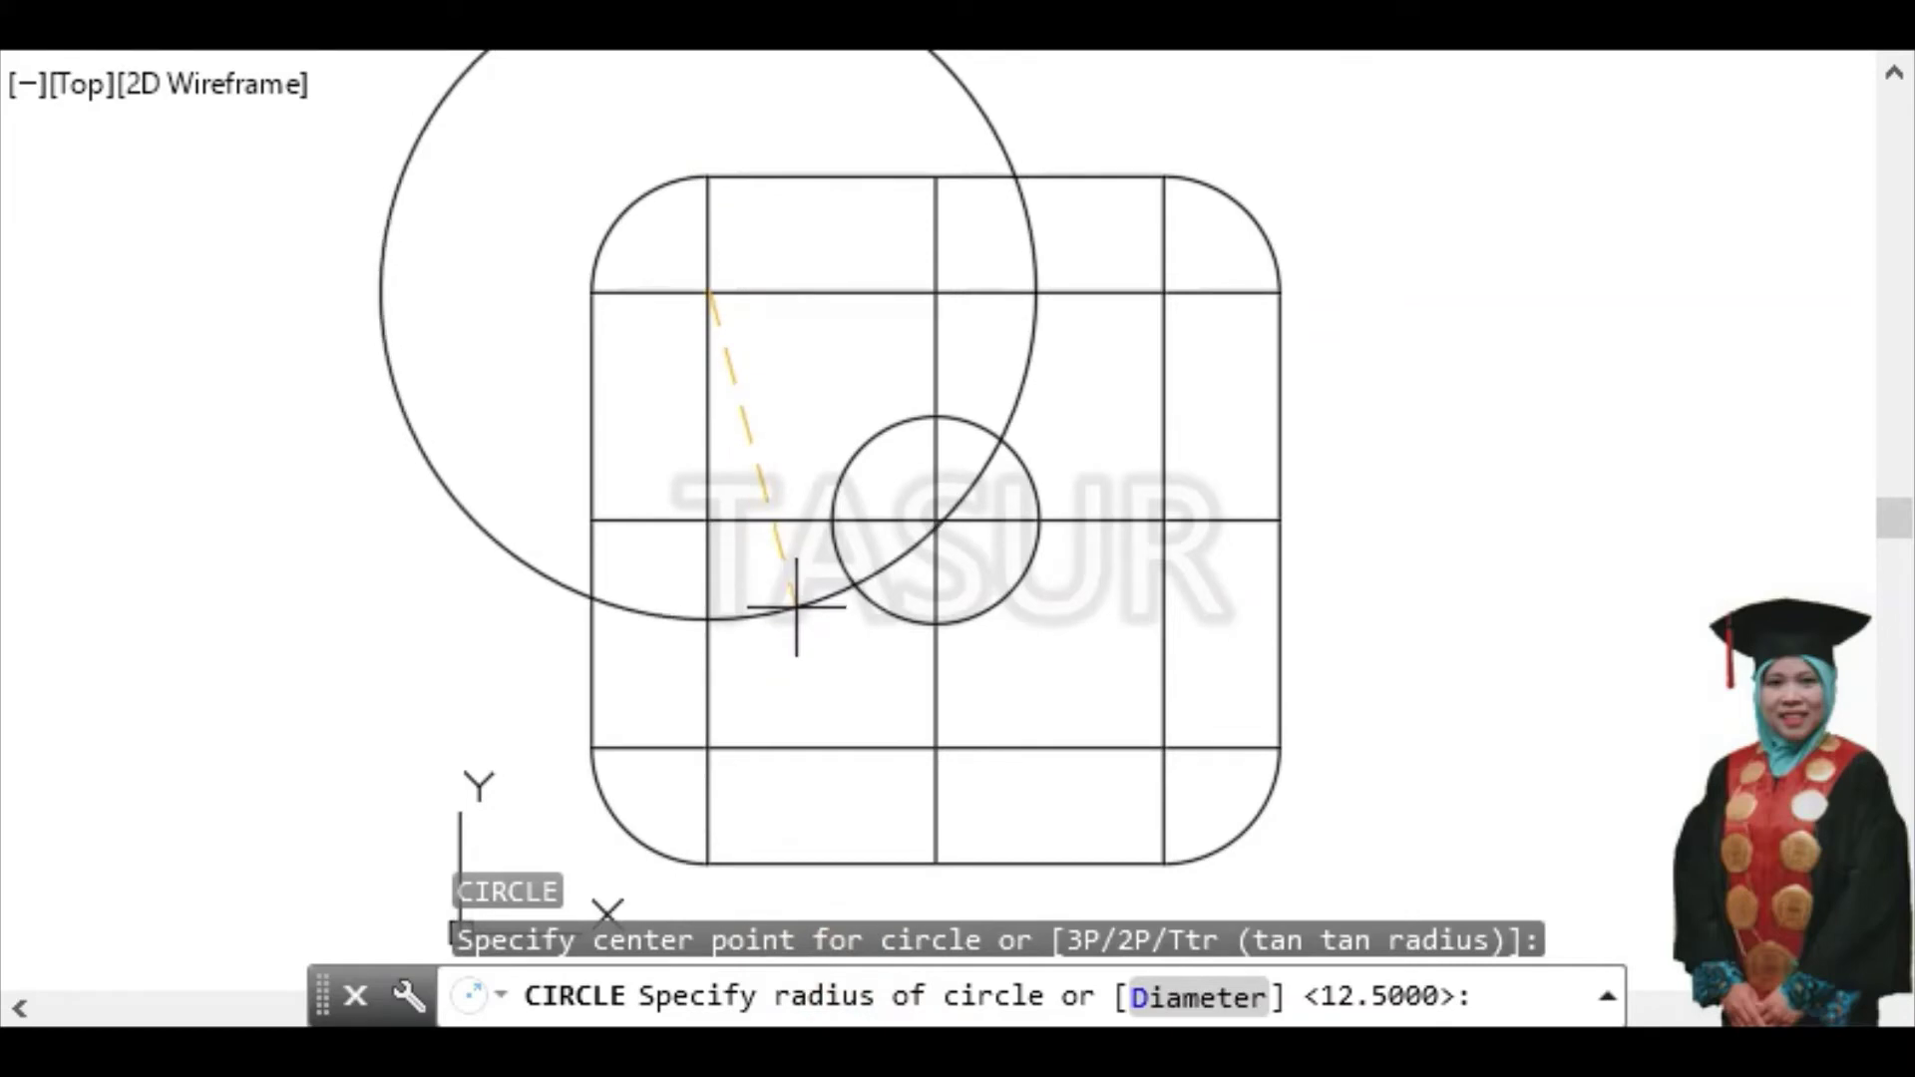
pyautogui.write('9')
pyautogui.press('Return')
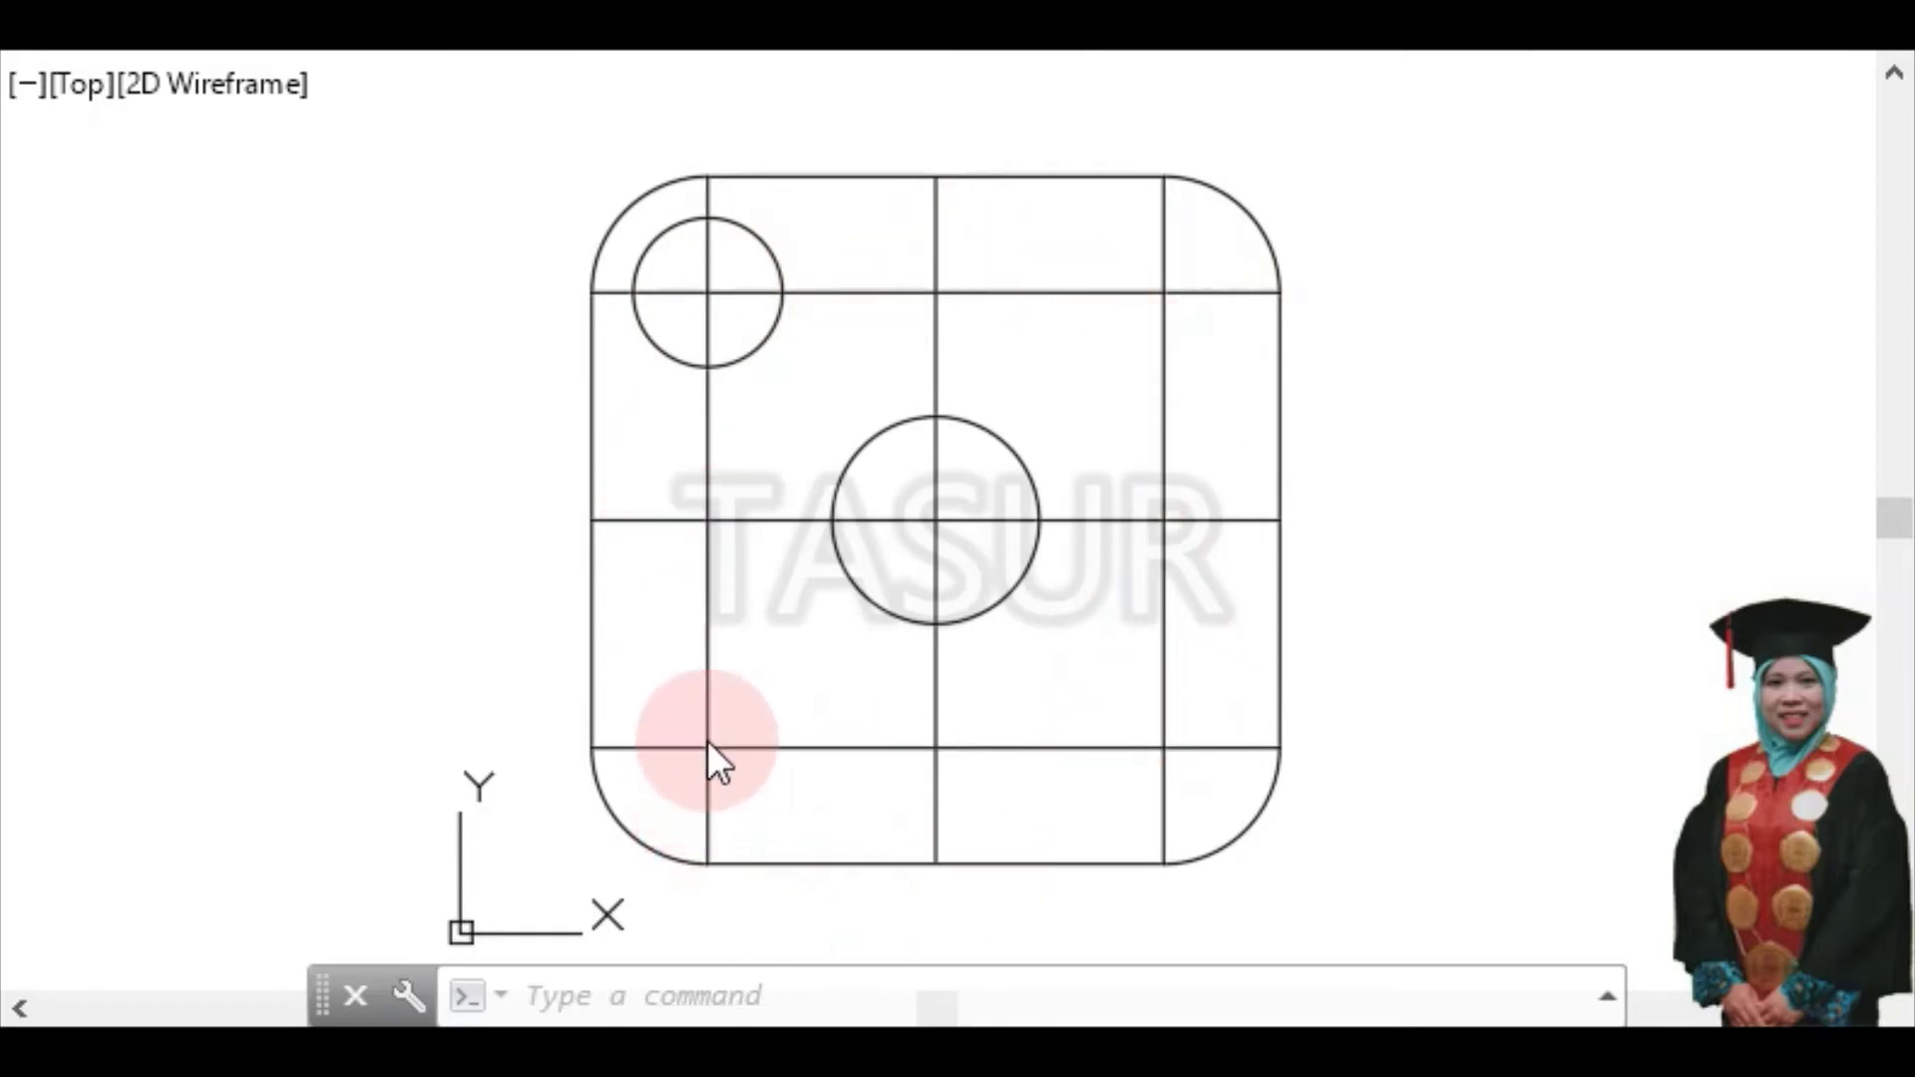
# Start a classic rectangular array with 2 rows and 2 columns
pyautogui.click(700, 989)
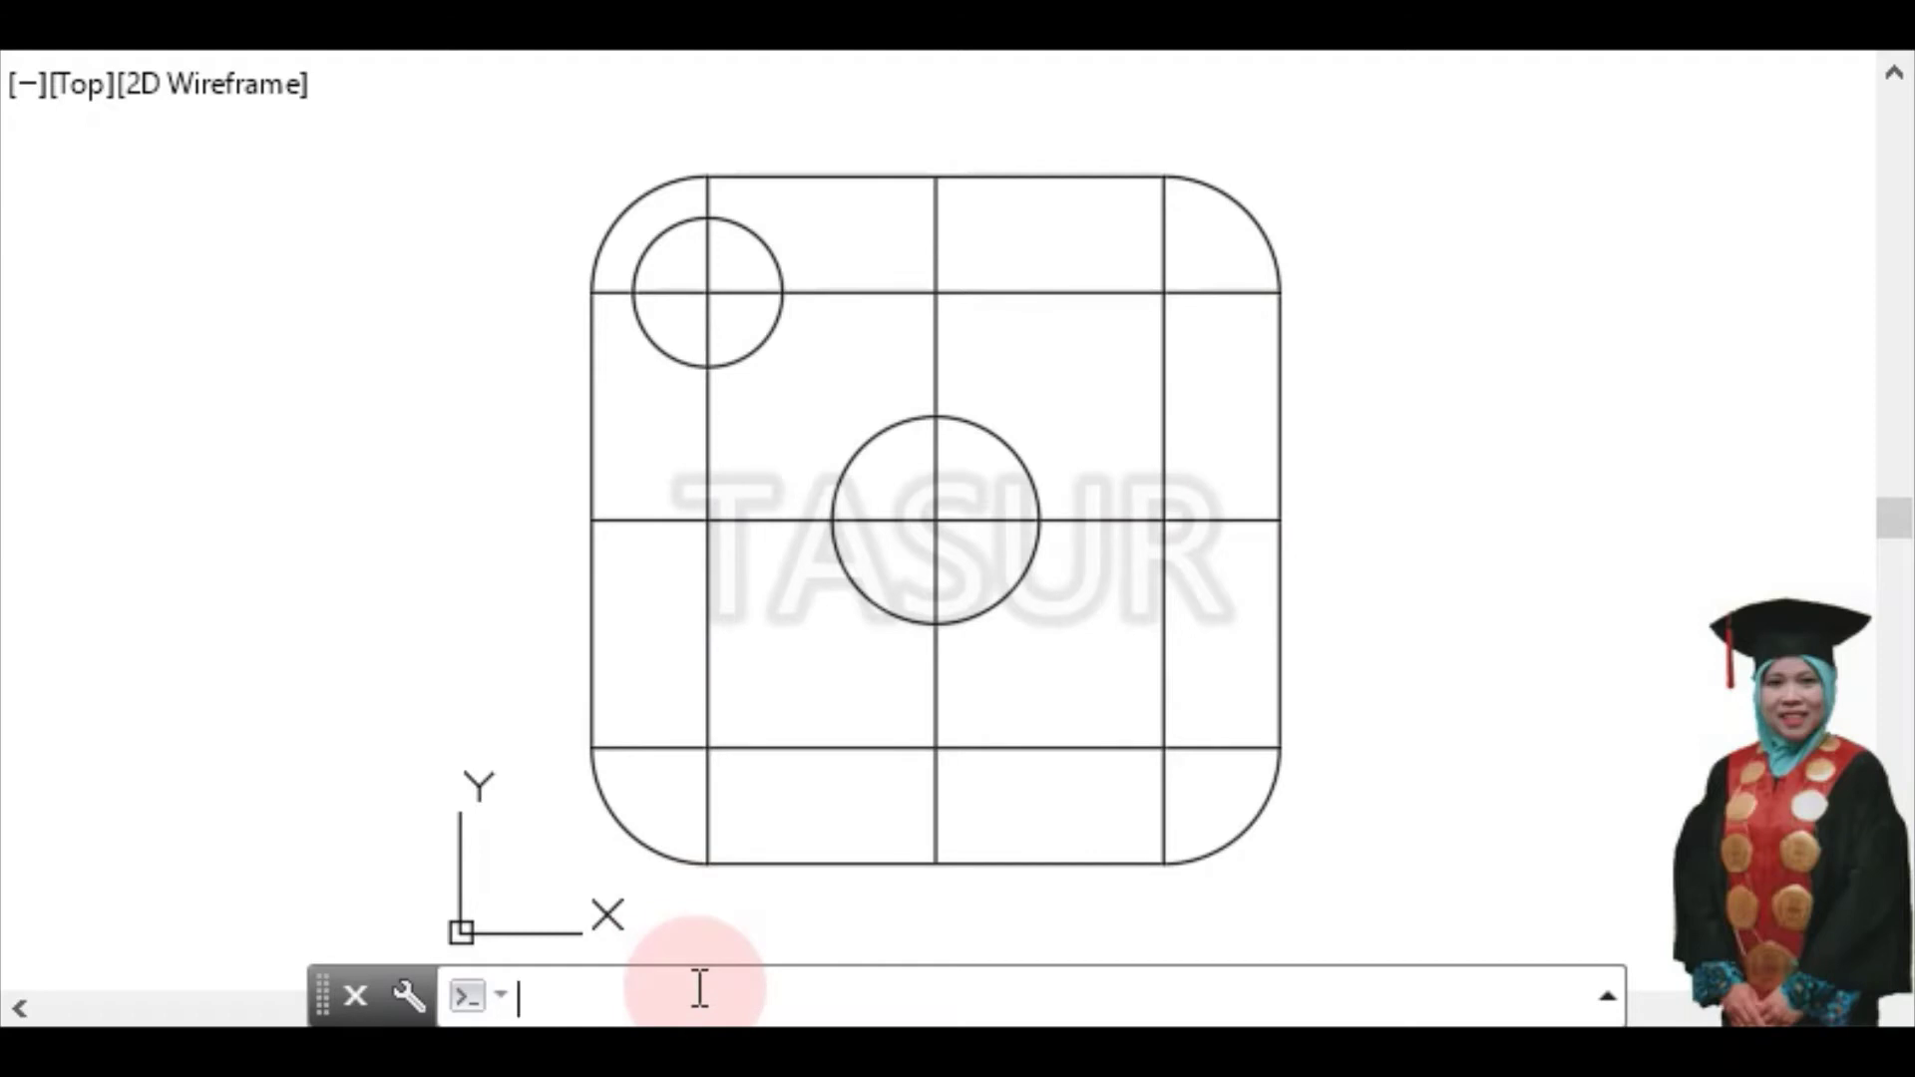
pyautogui.write('array')
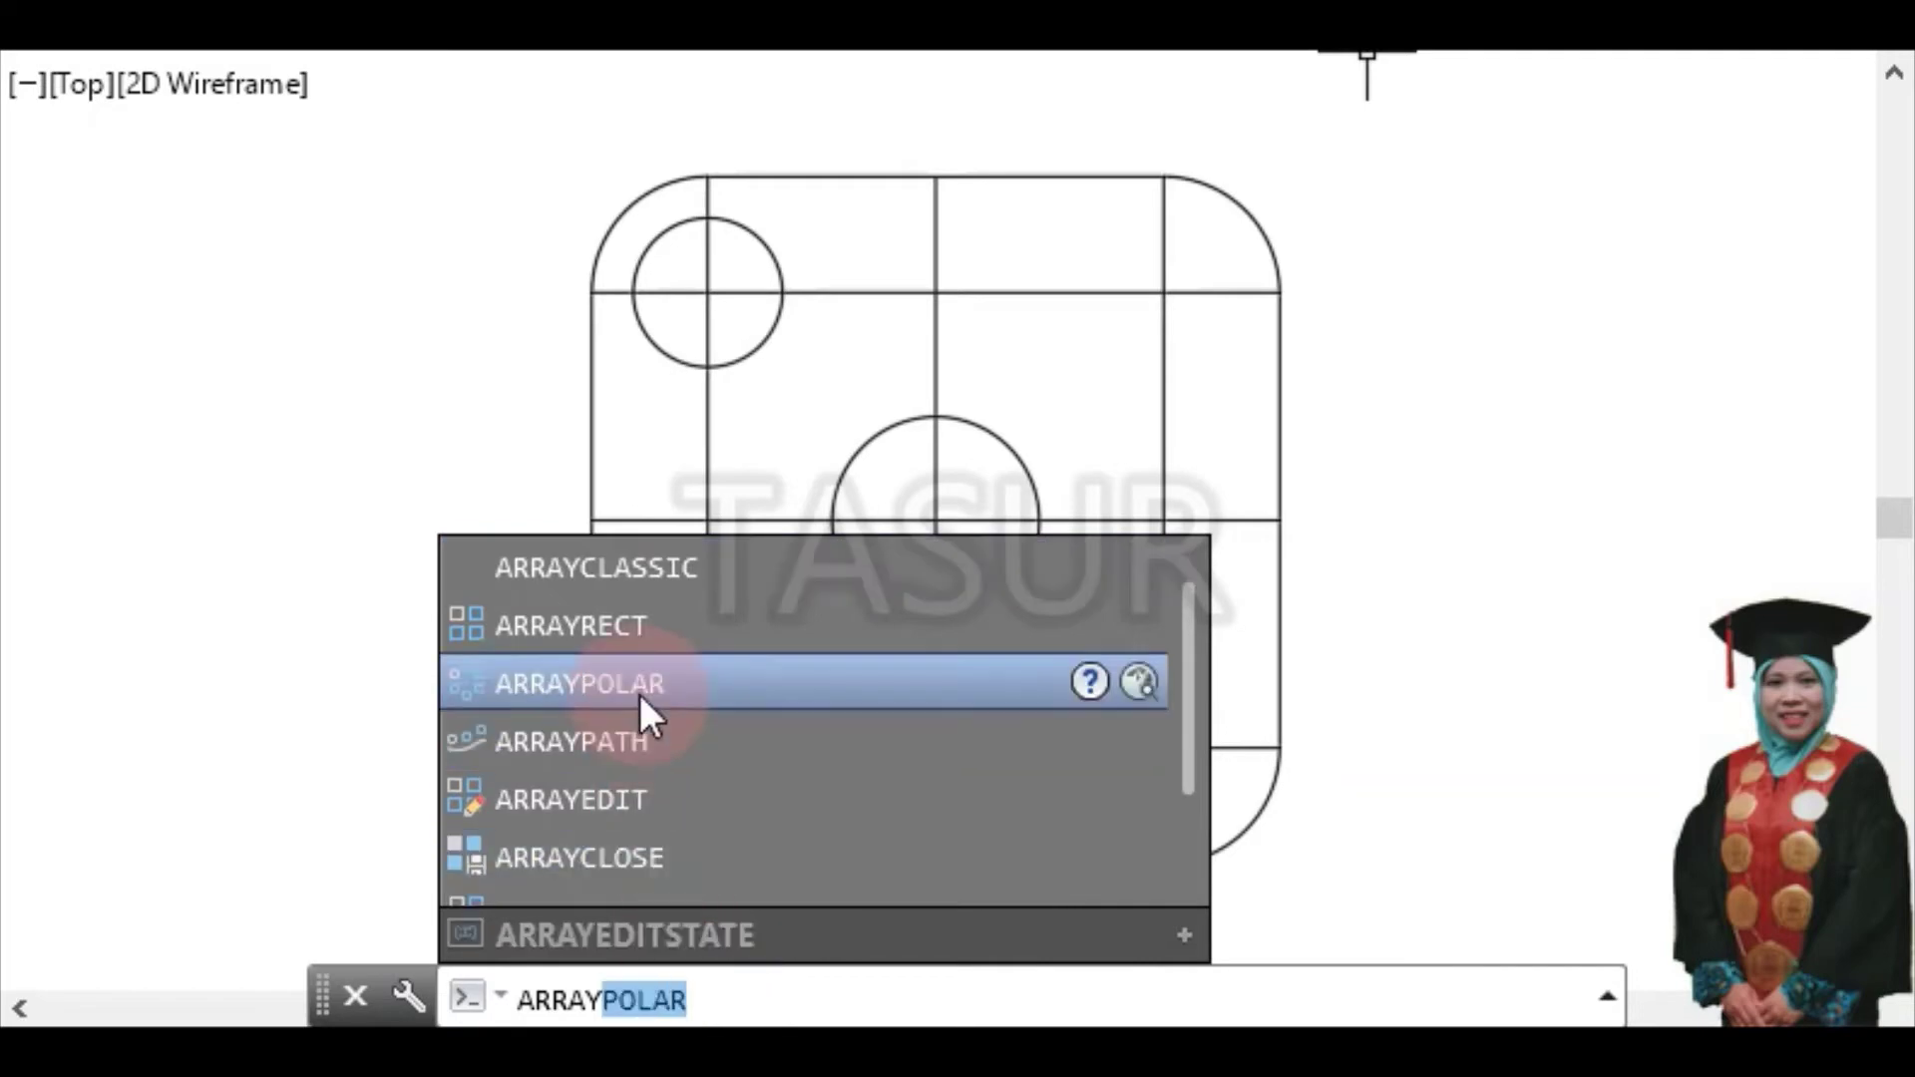
pyautogui.click(633, 567)
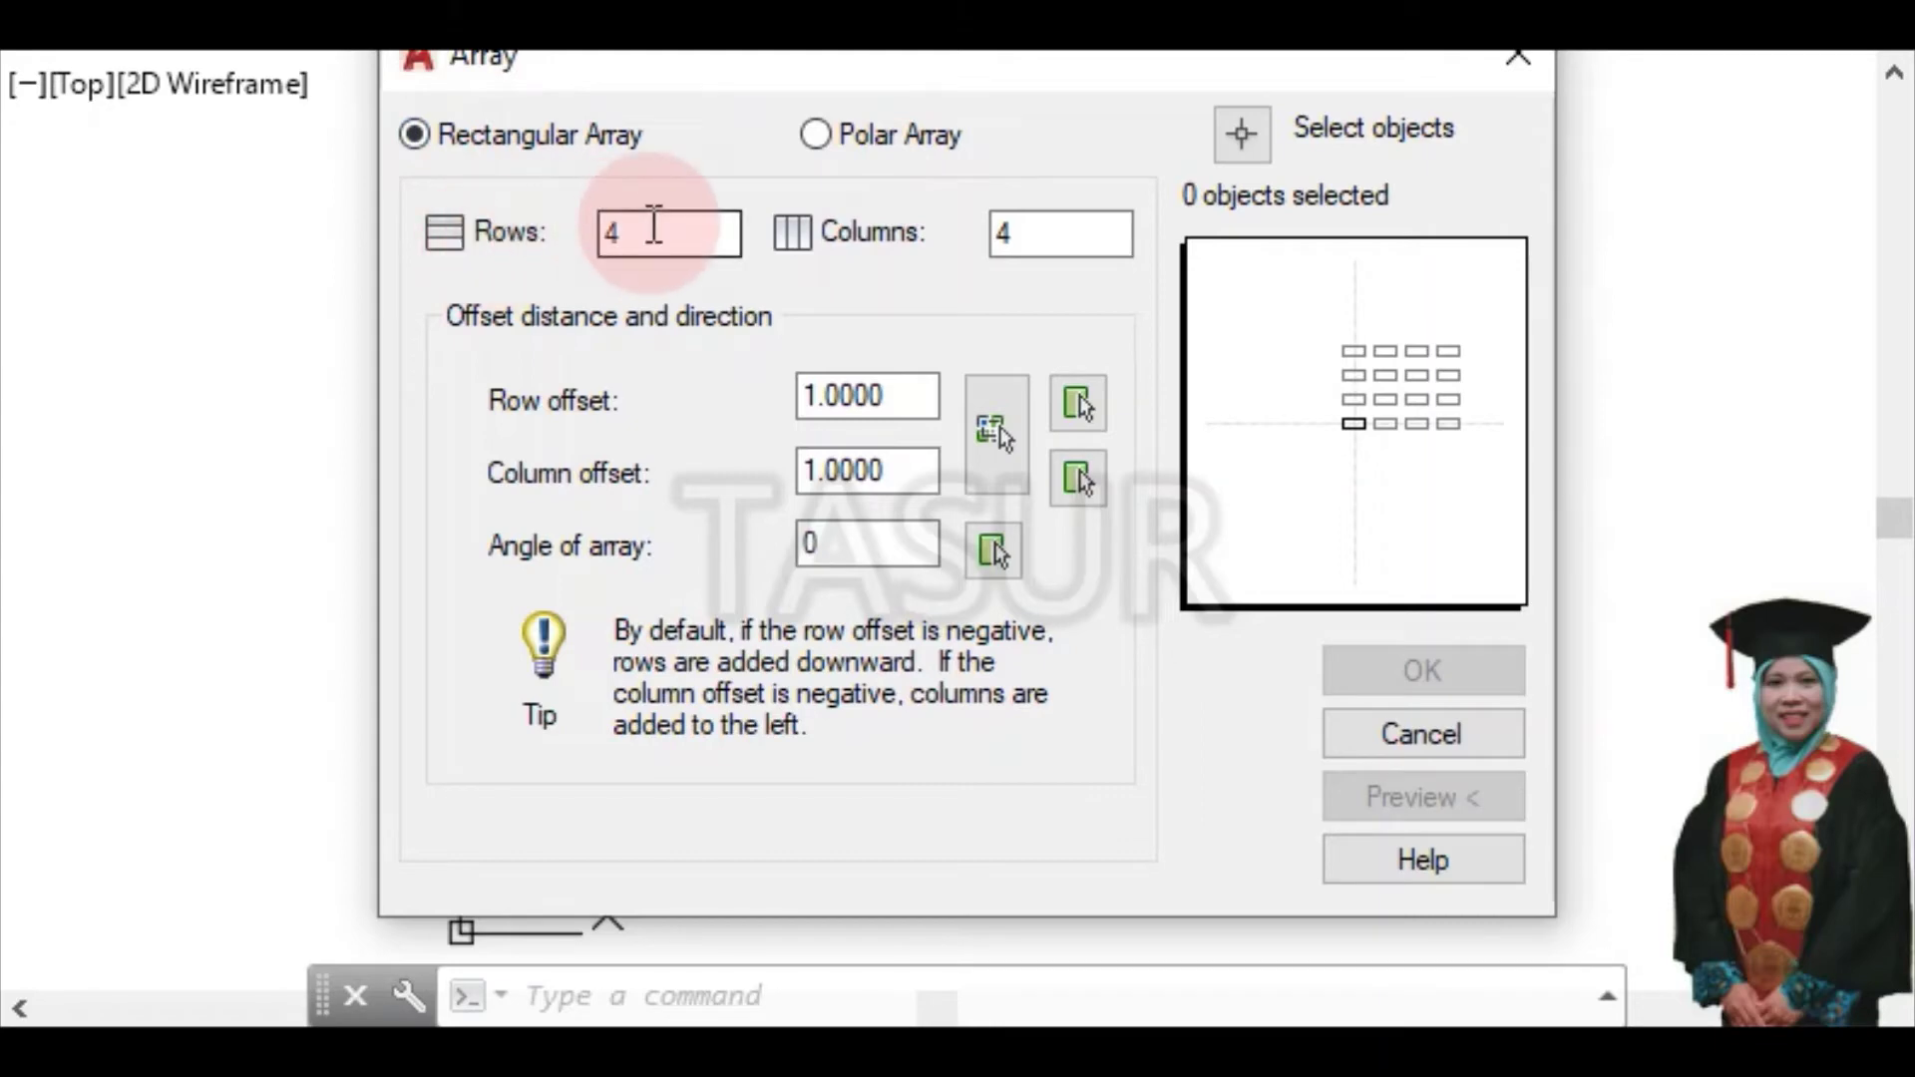
pyautogui.moveTo(653, 236); pyautogui.dragTo(539, 235)
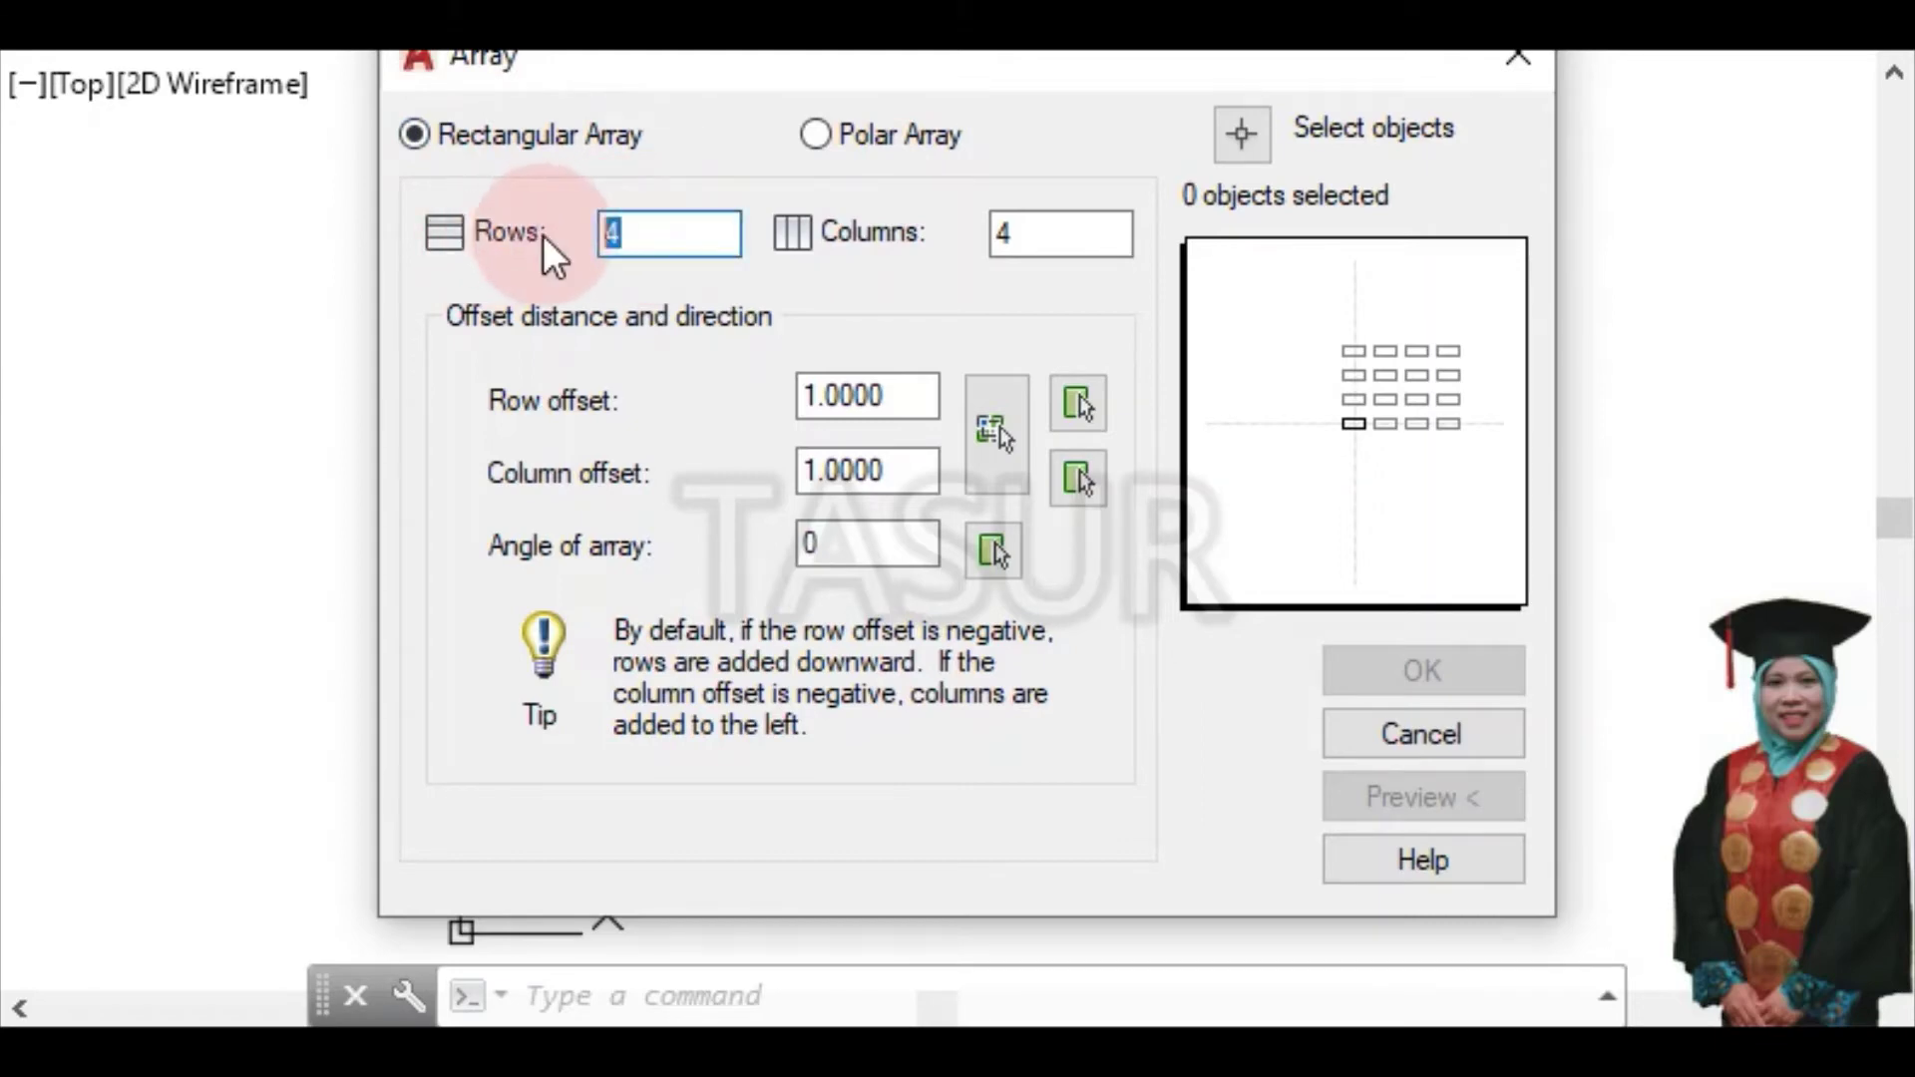
pyautogui.write('2')
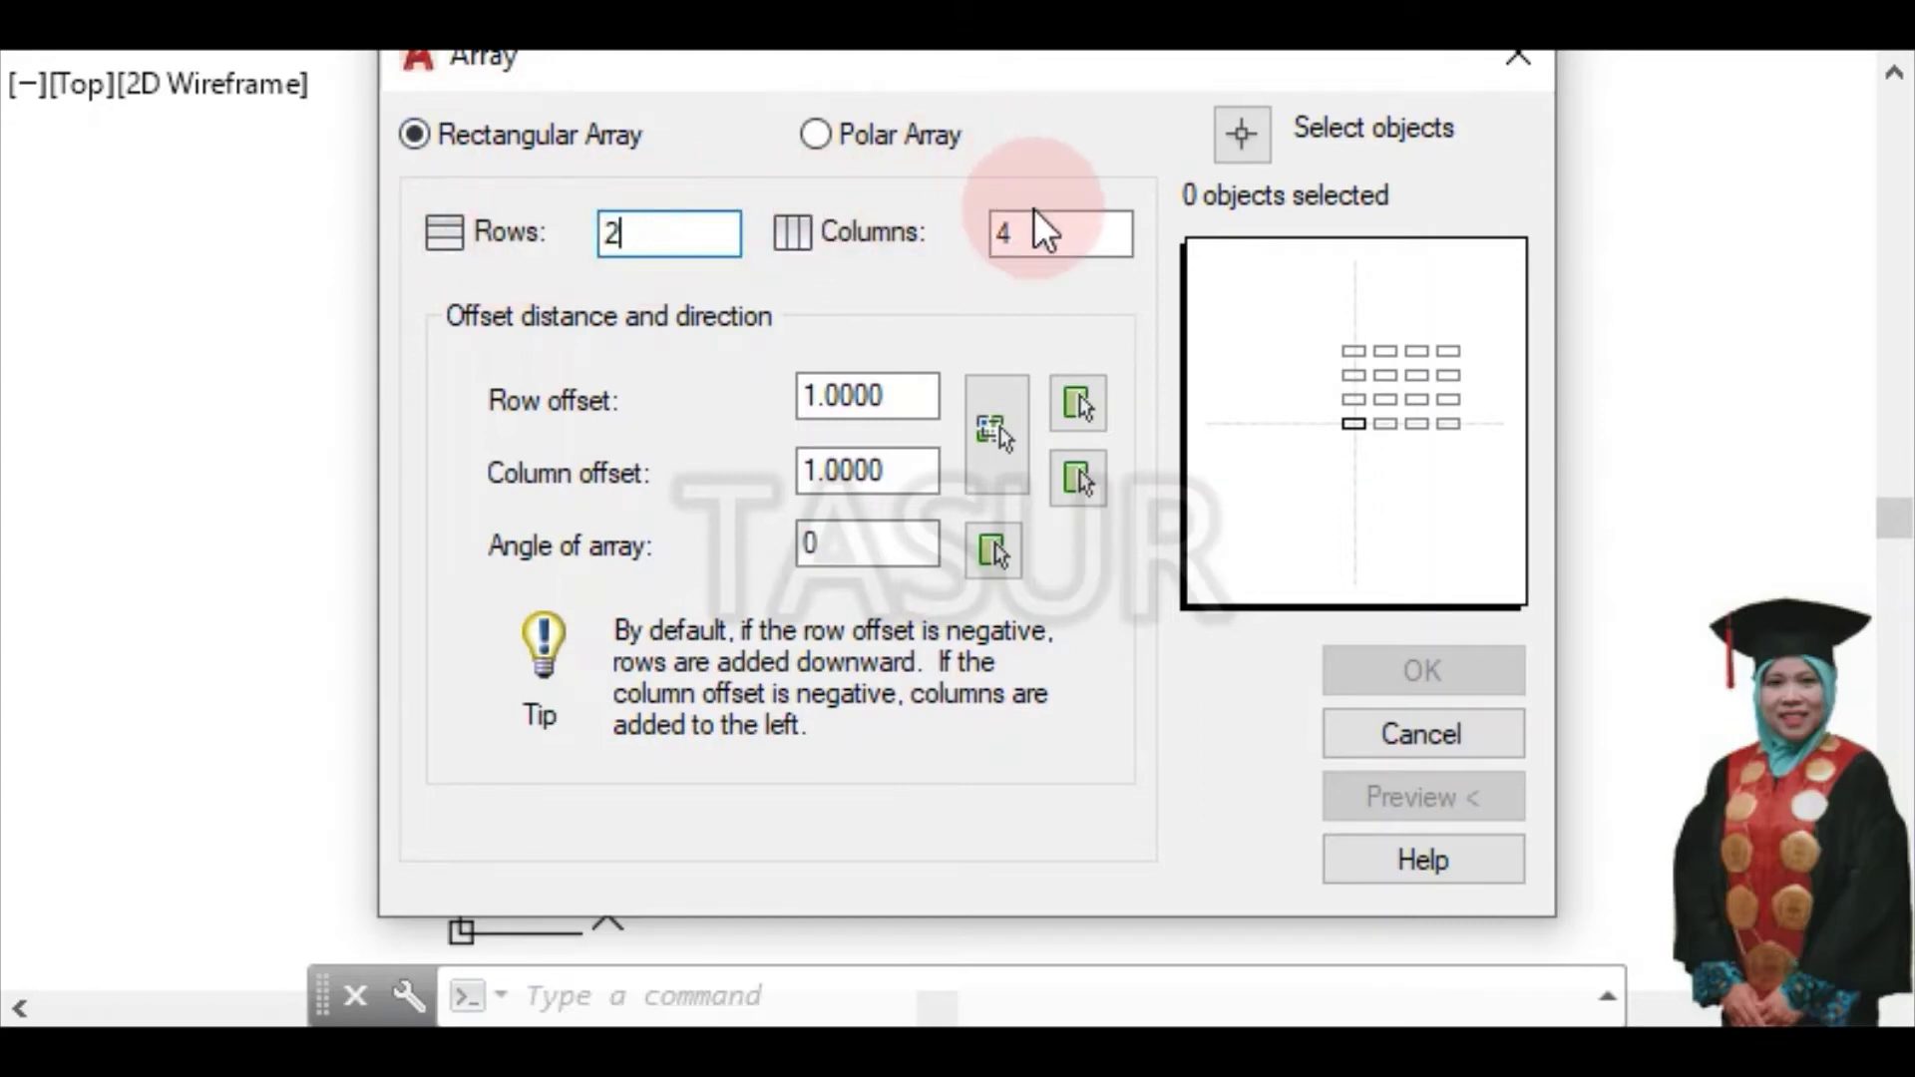
pyautogui.moveTo(1034, 223); pyautogui.dragTo(870, 257)
pyautogui.write('2')
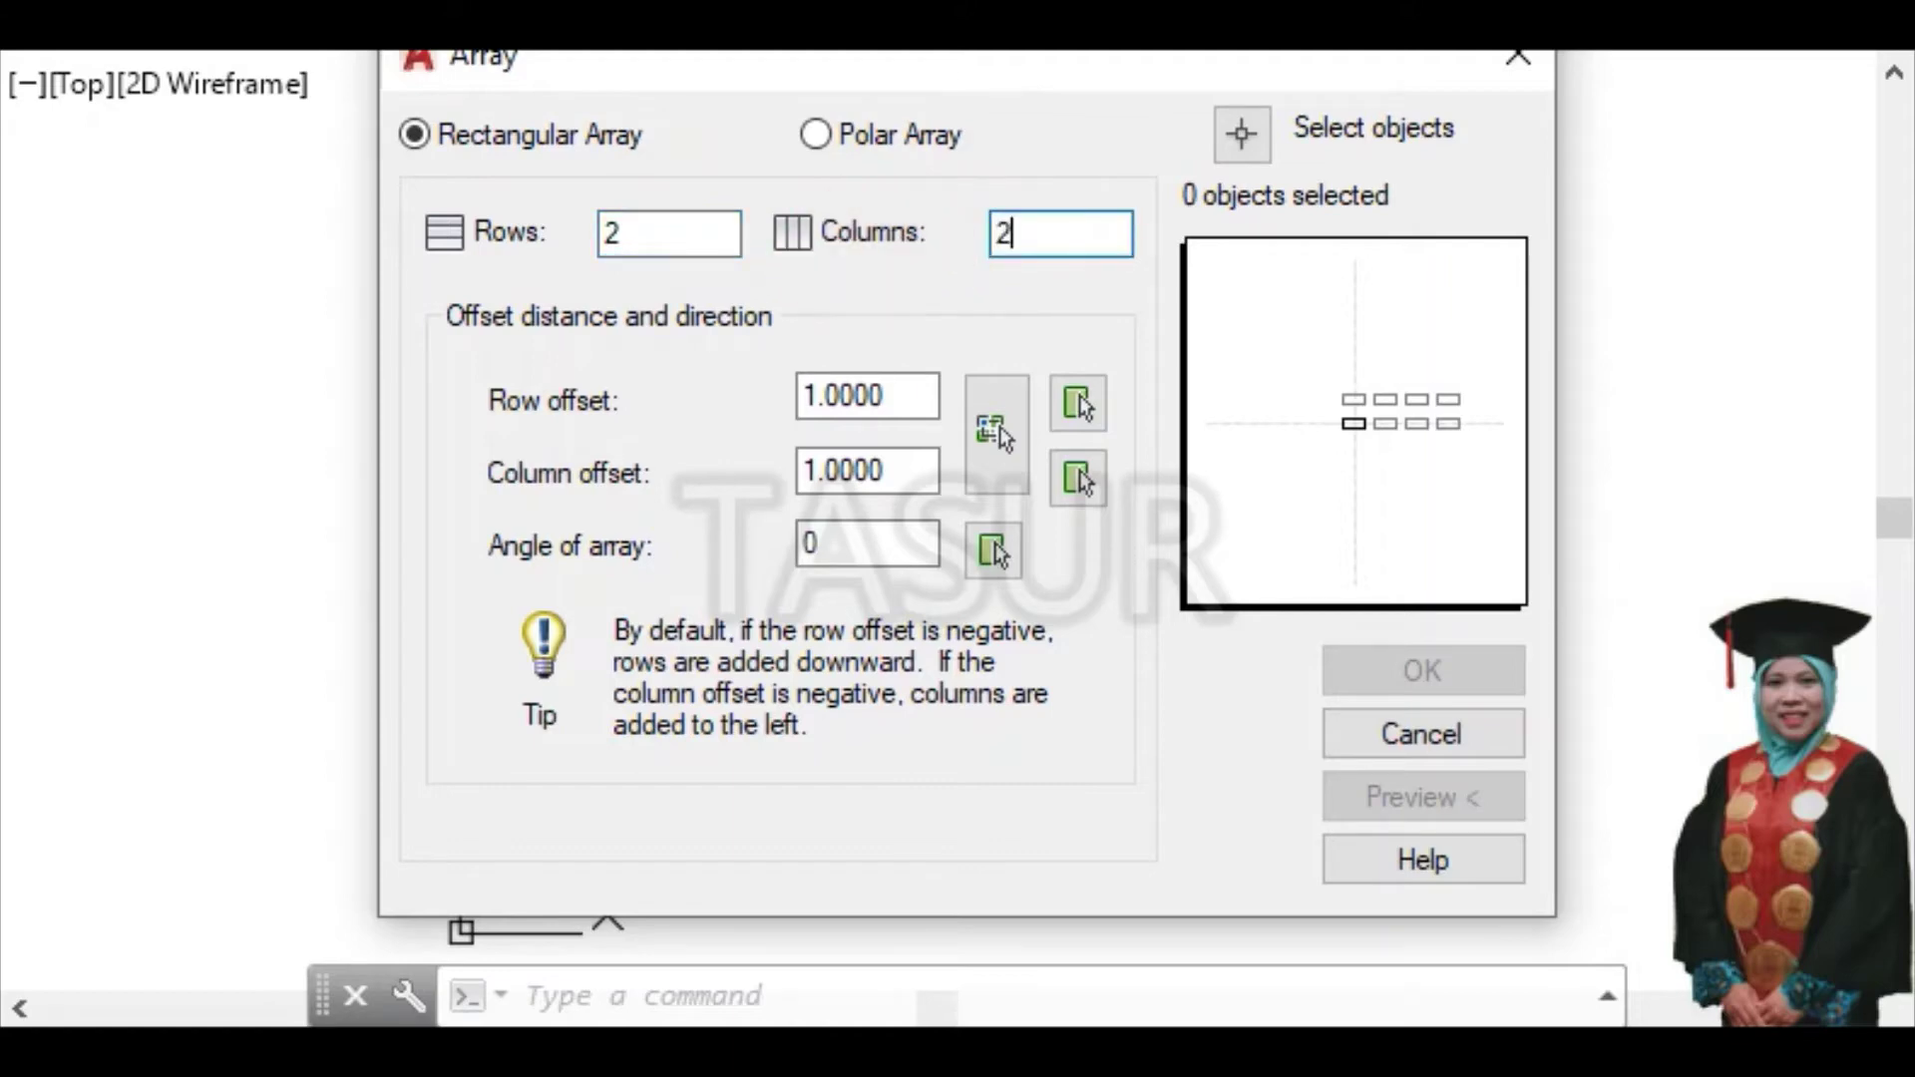
pyautogui.click(1656, 42)
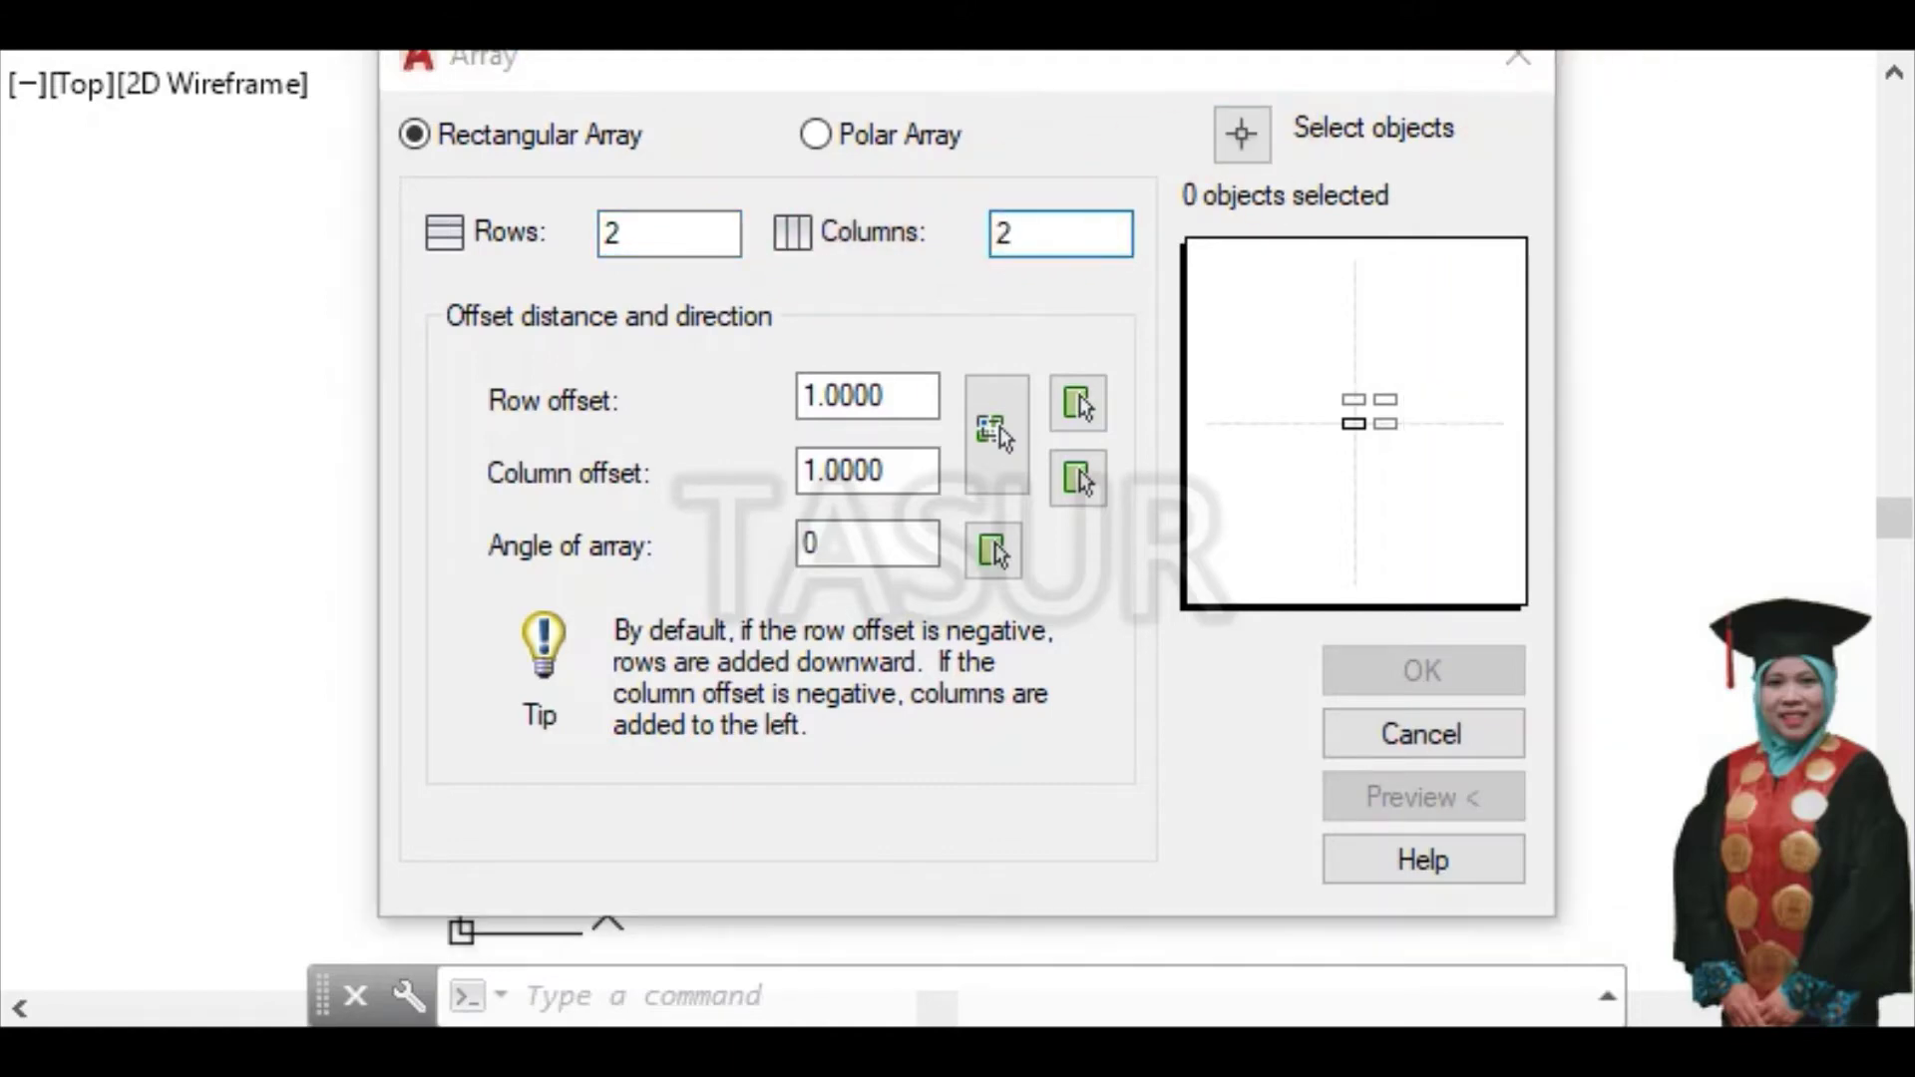
# Array the upper-left circle of radius 9 with a row offset of -55 and a column offset of 55
pyautogui.click(1237, 129)
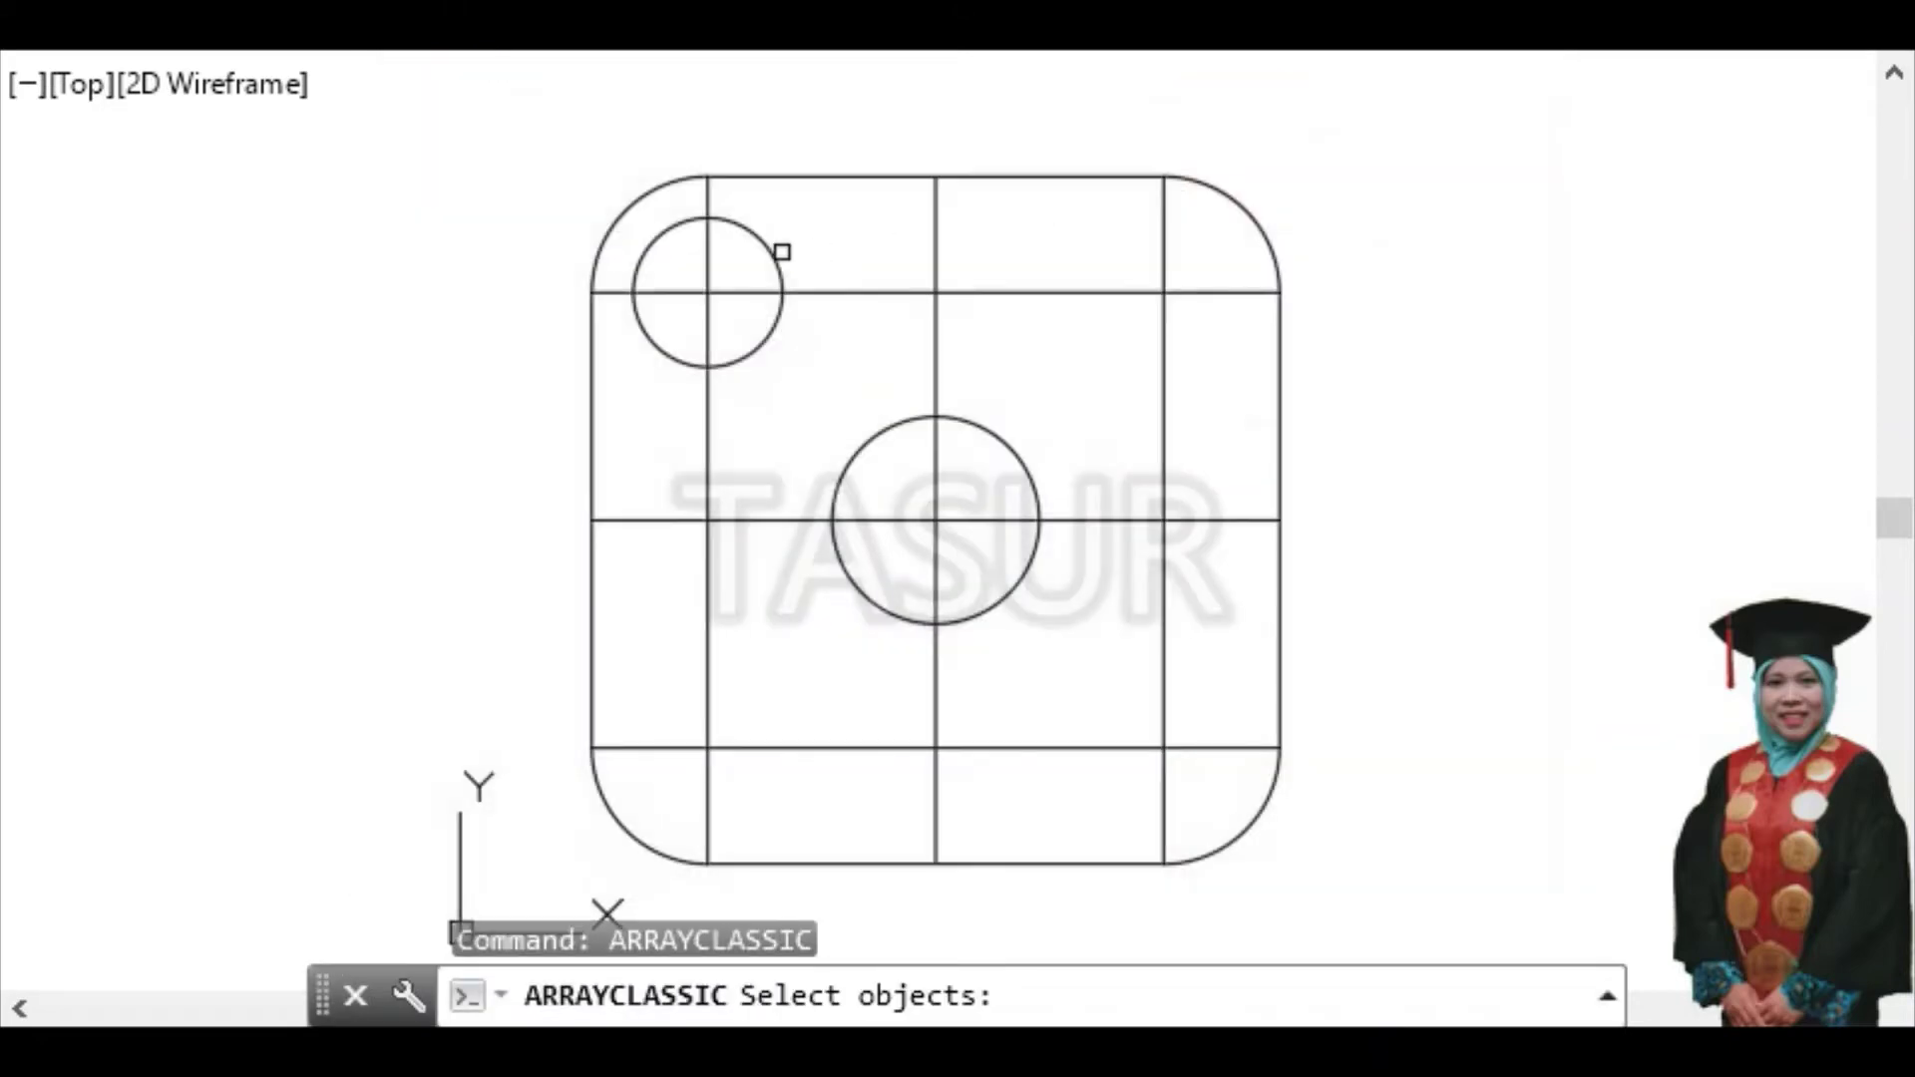
pyautogui.click(766, 249)
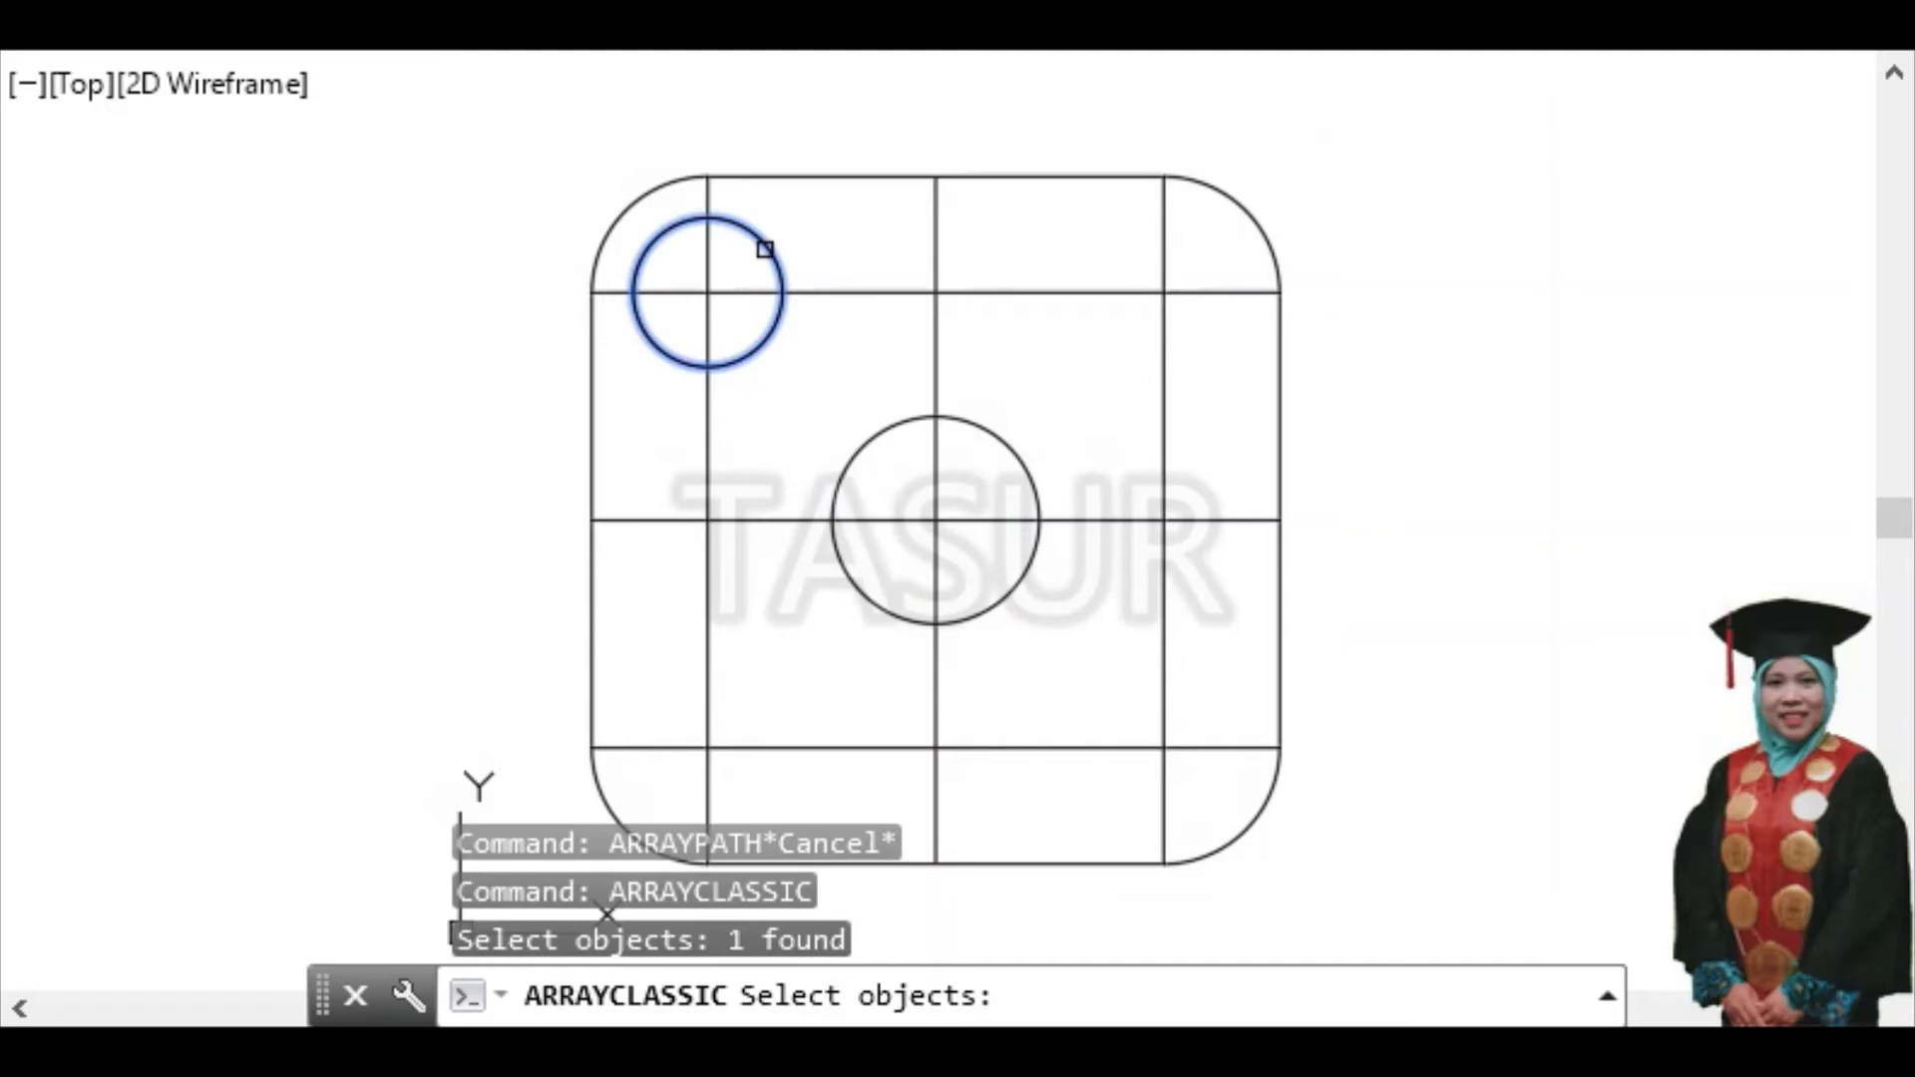
pyautogui.rightClick(764, 251)
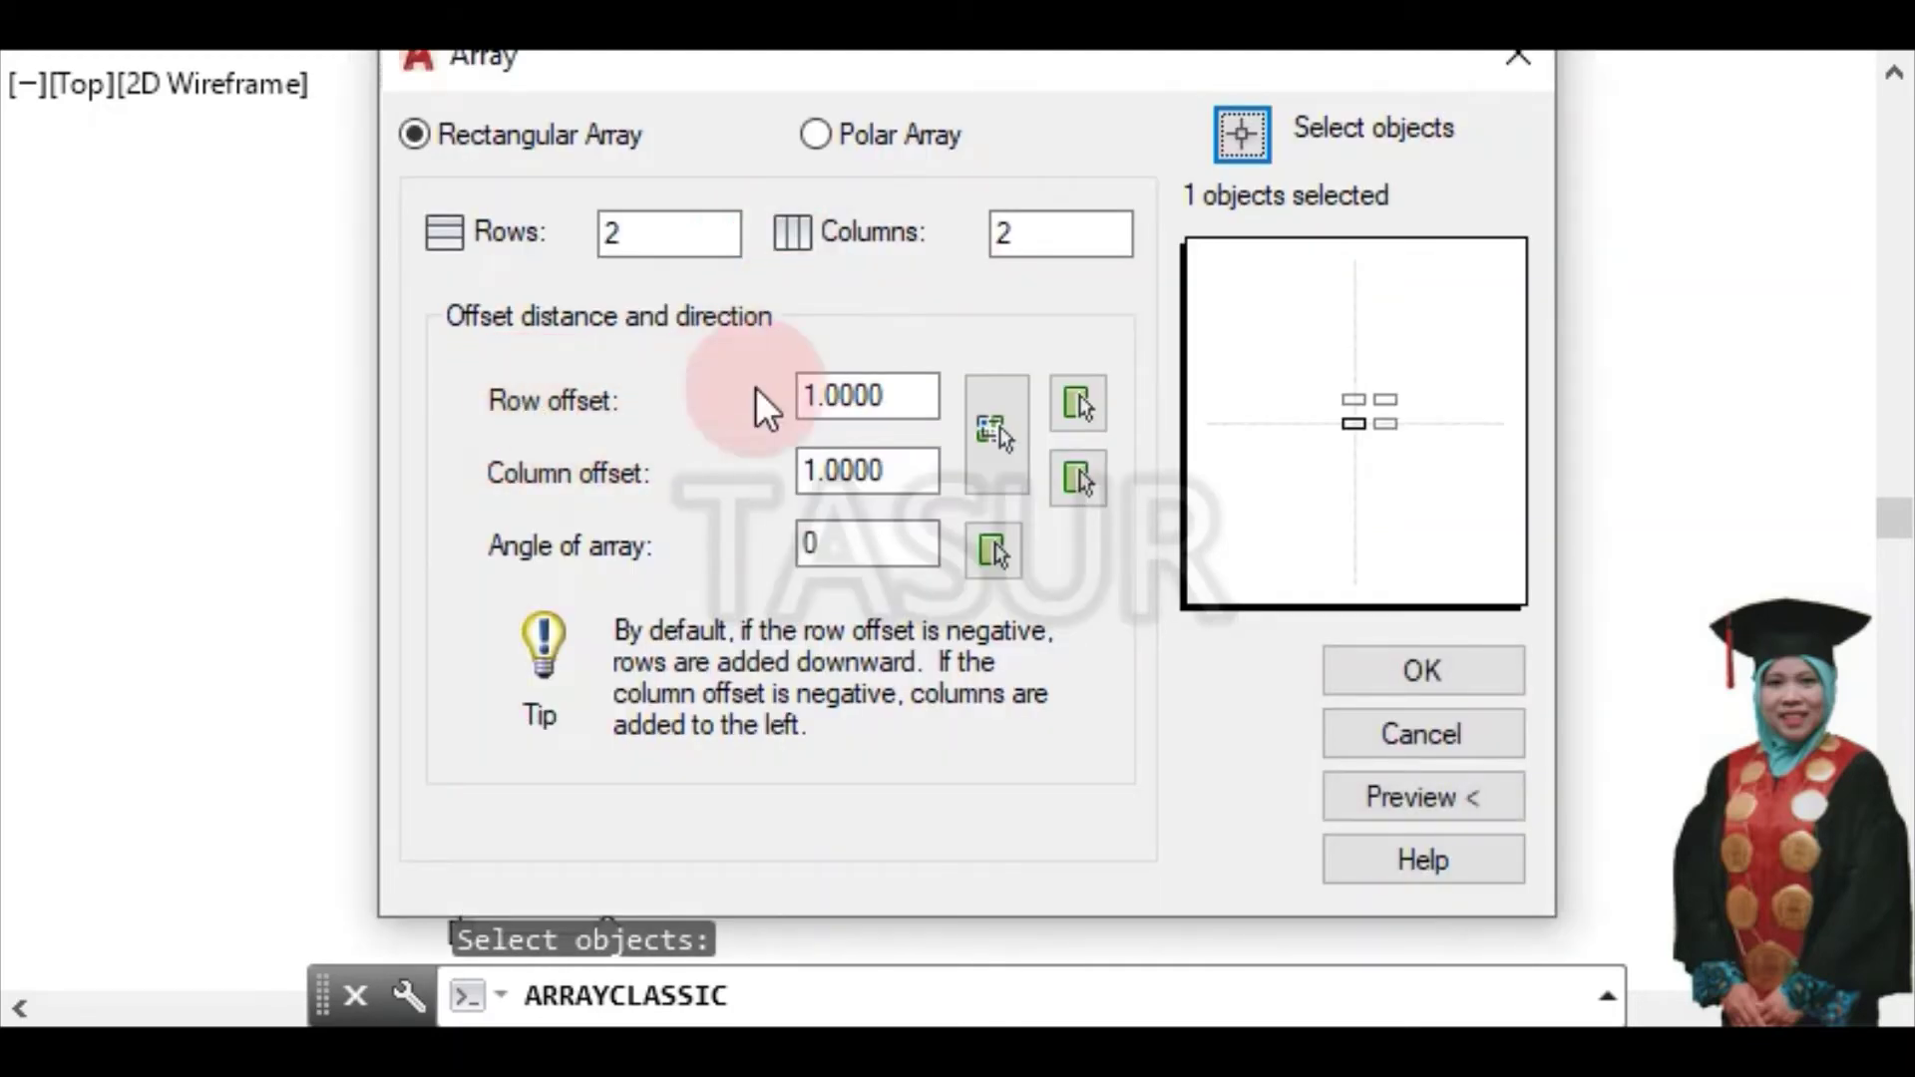
pyautogui.click(923, 392)
pyautogui.moveTo(923, 392); pyautogui.dragTo(688, 395)
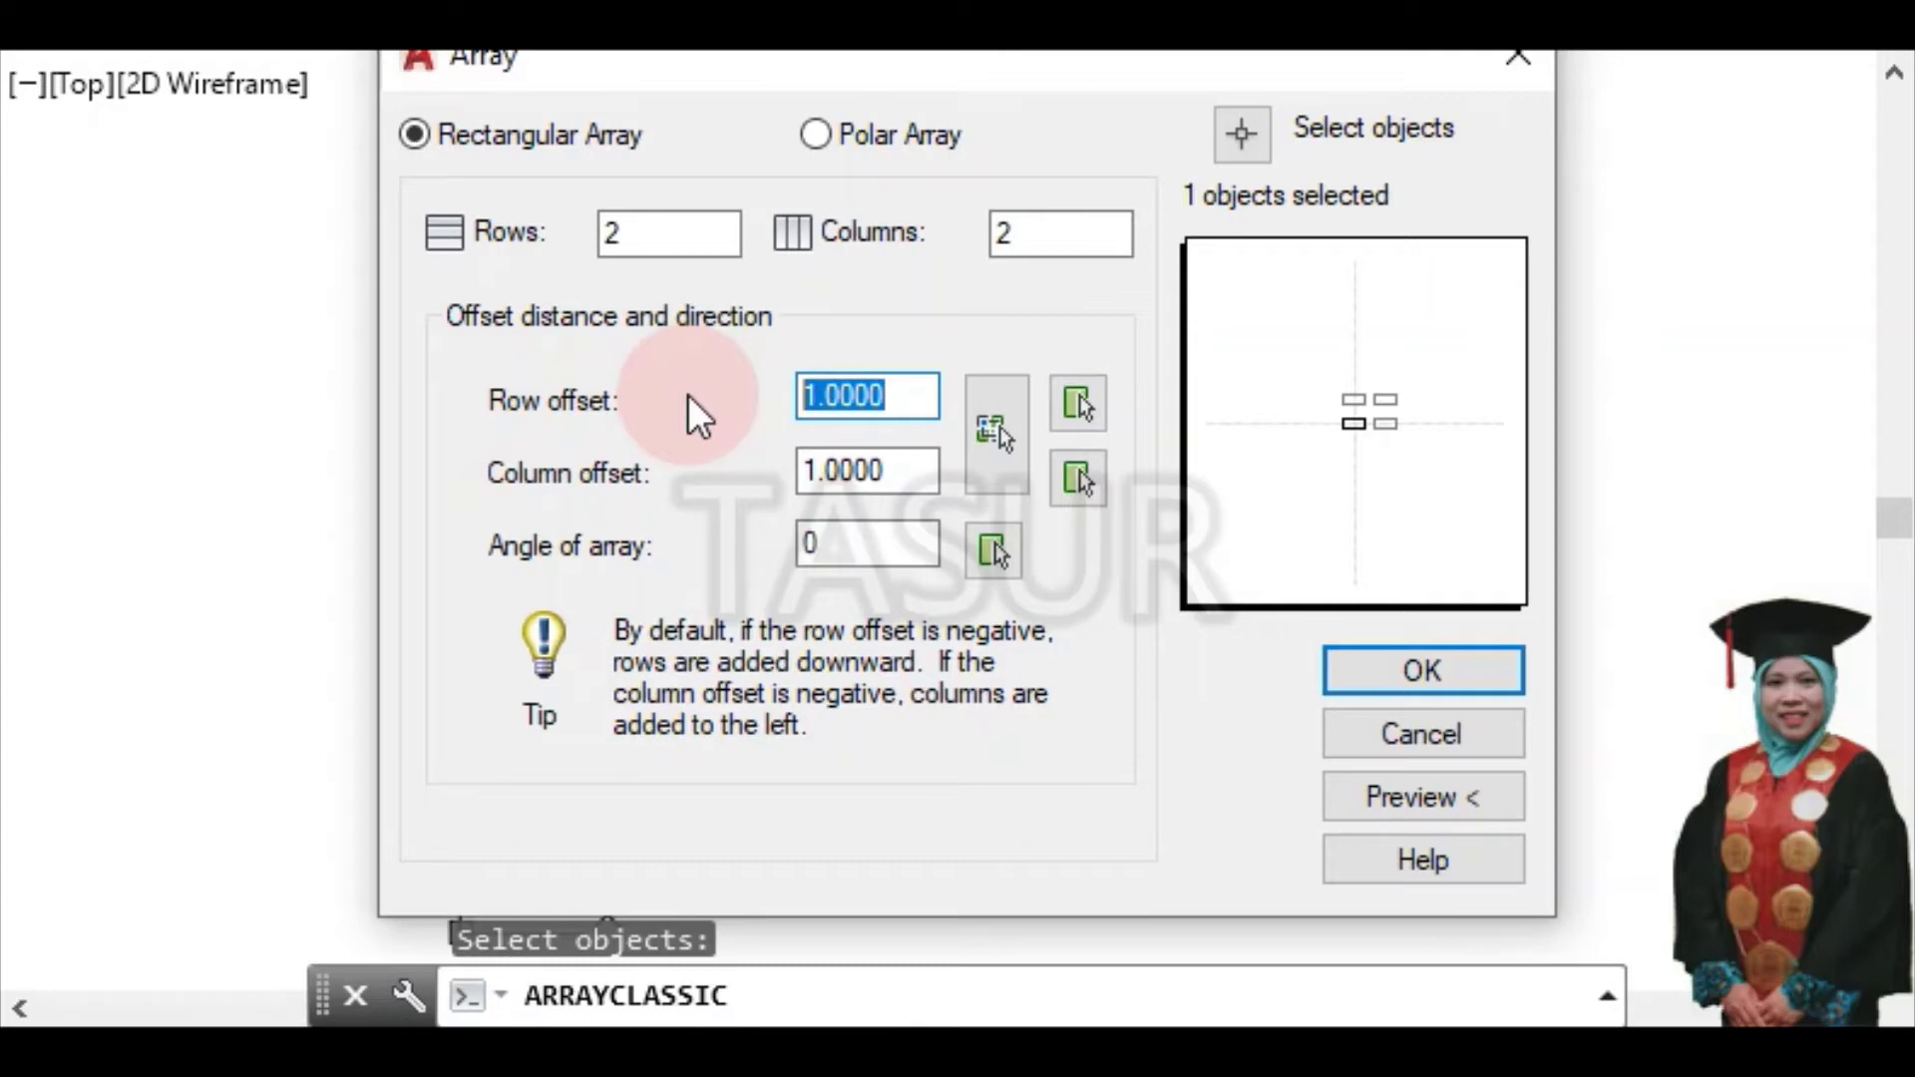
pyautogui.write('-55')
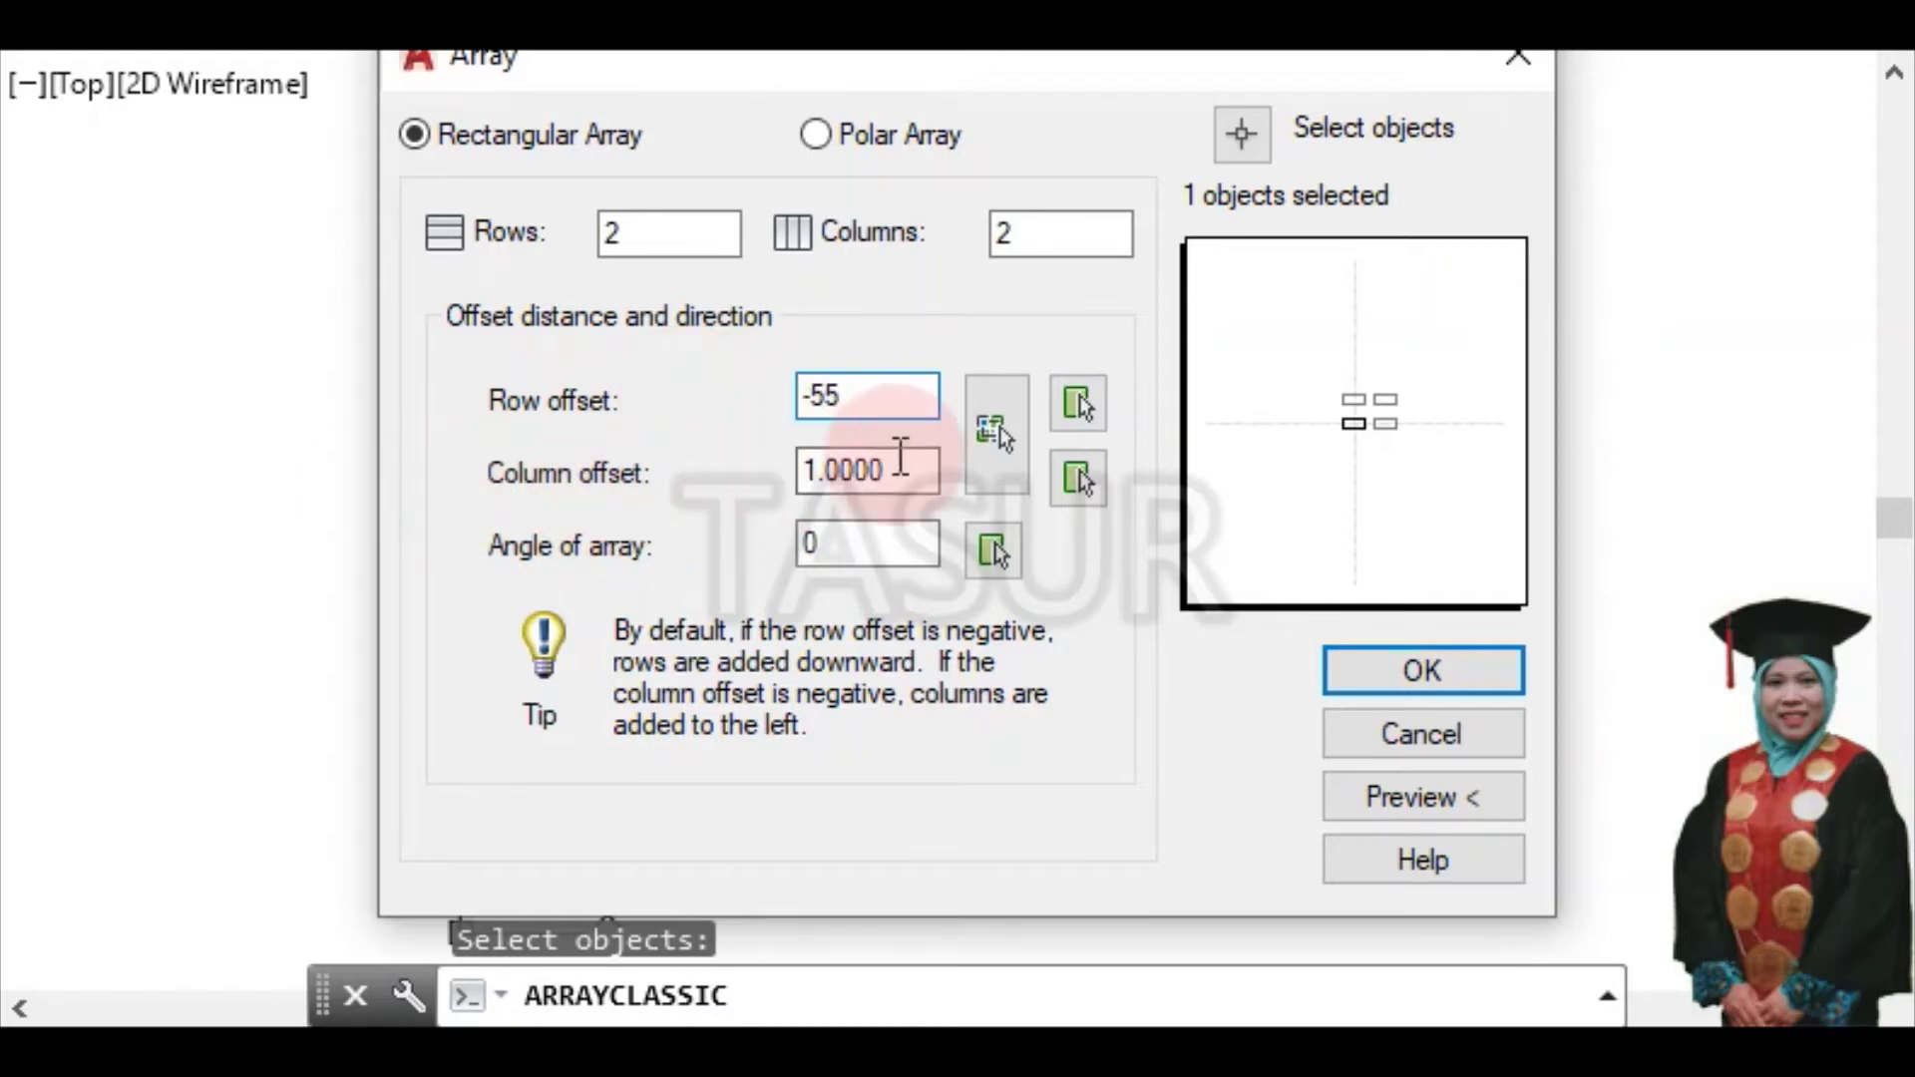
pyautogui.press('Tab')
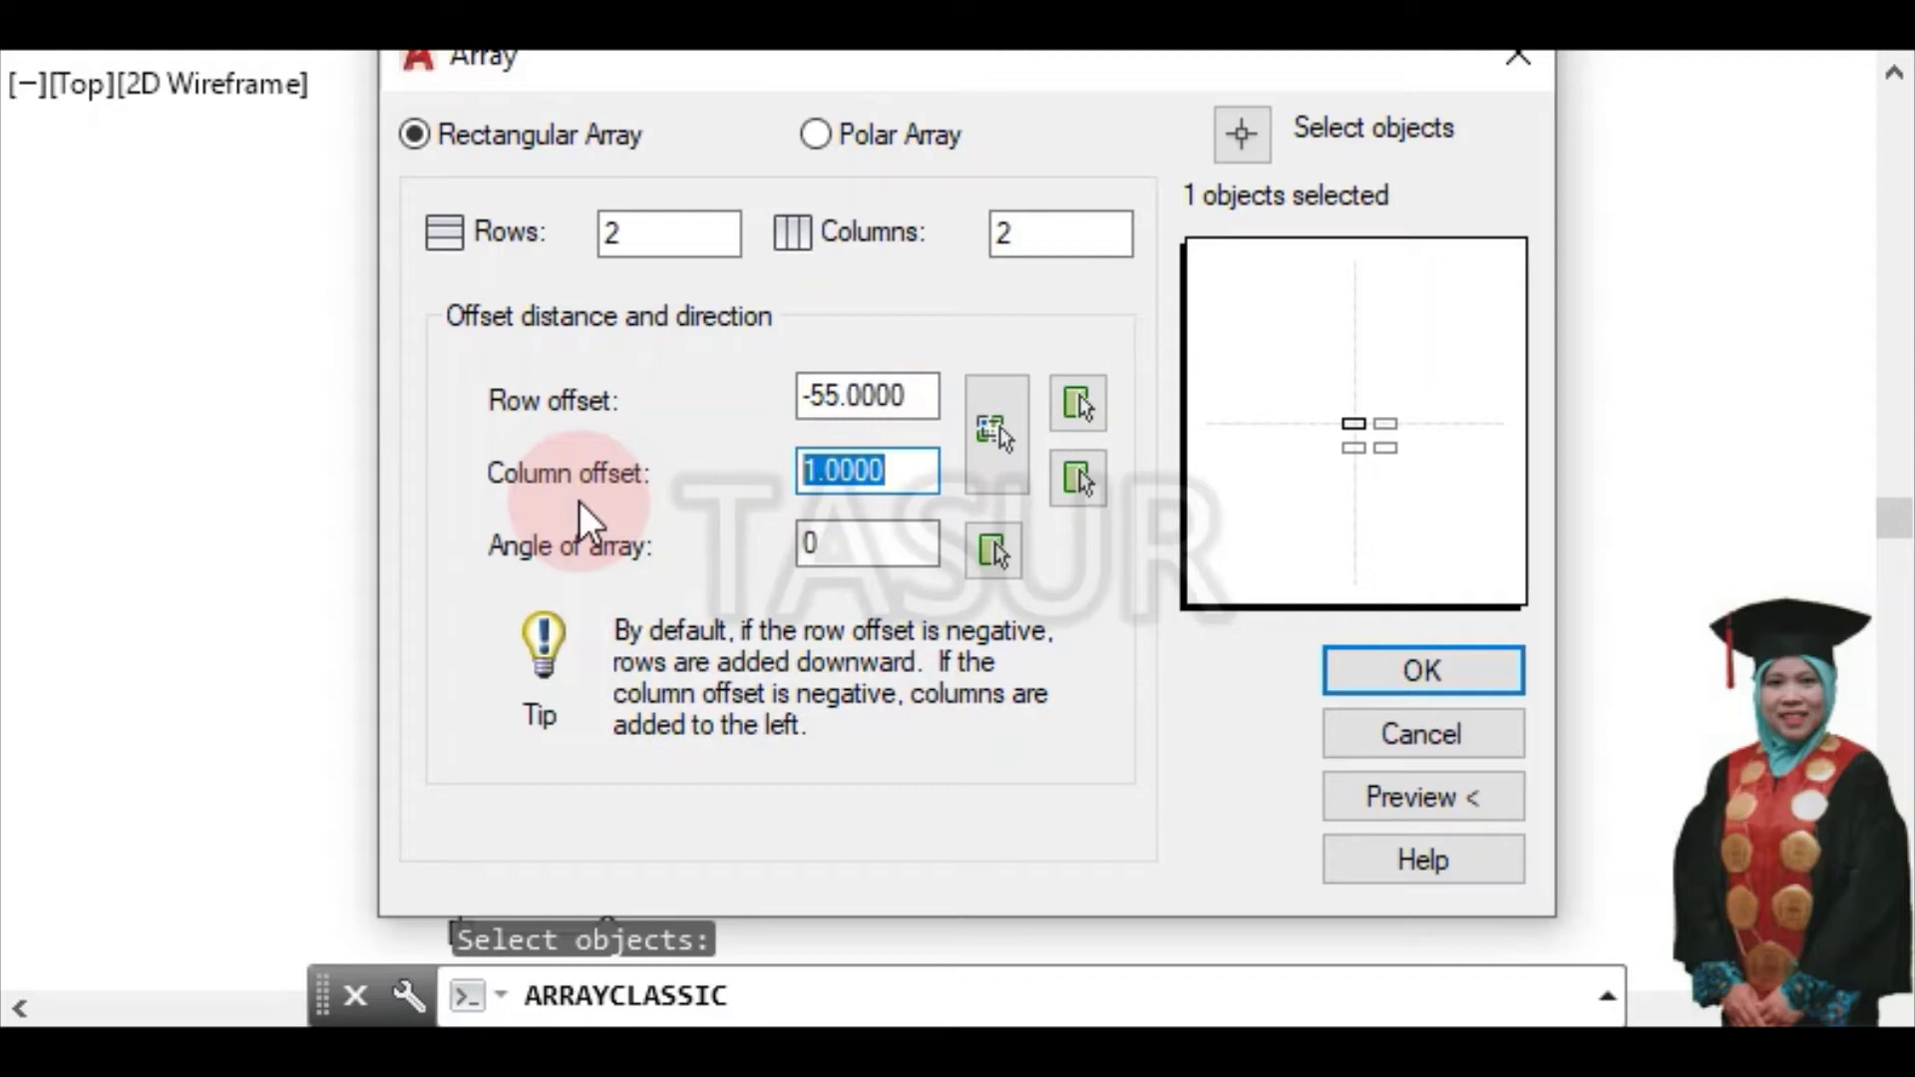
pyautogui.write('55')
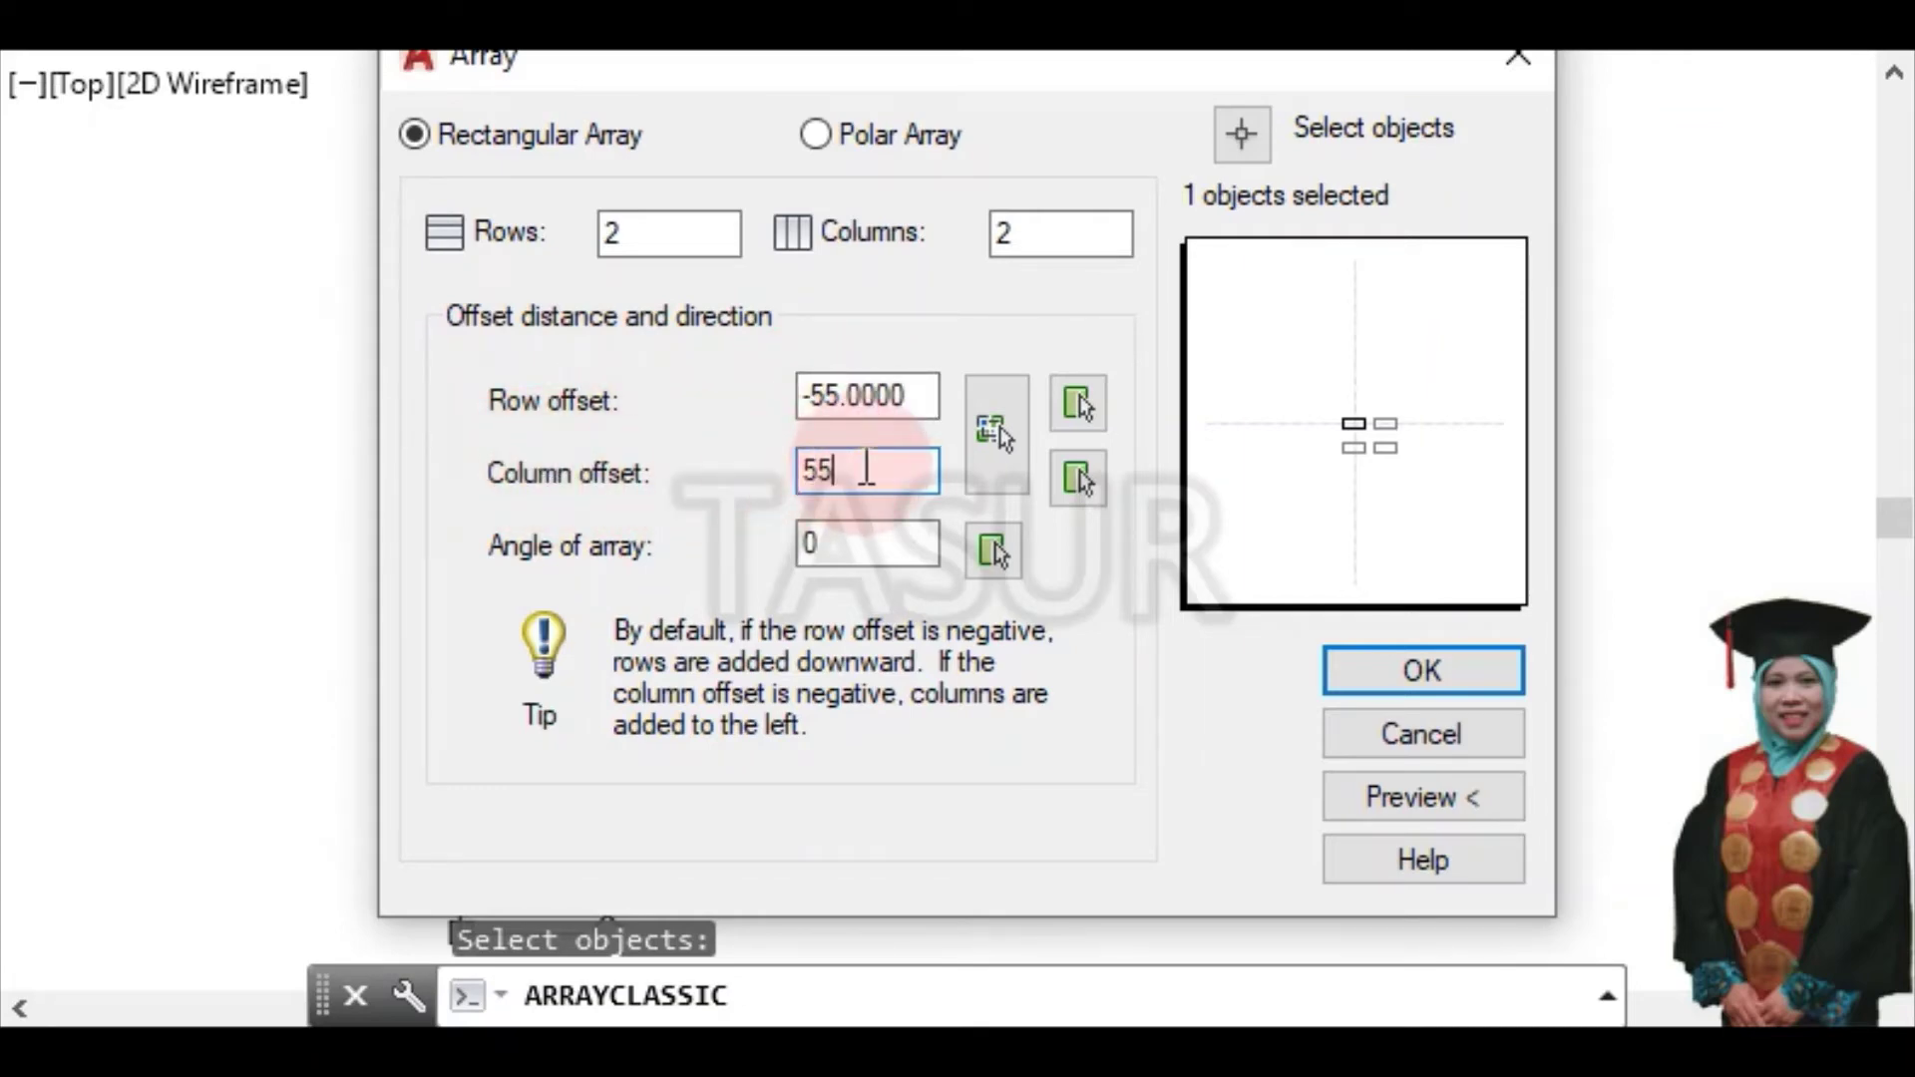
pyautogui.click(1409, 670)
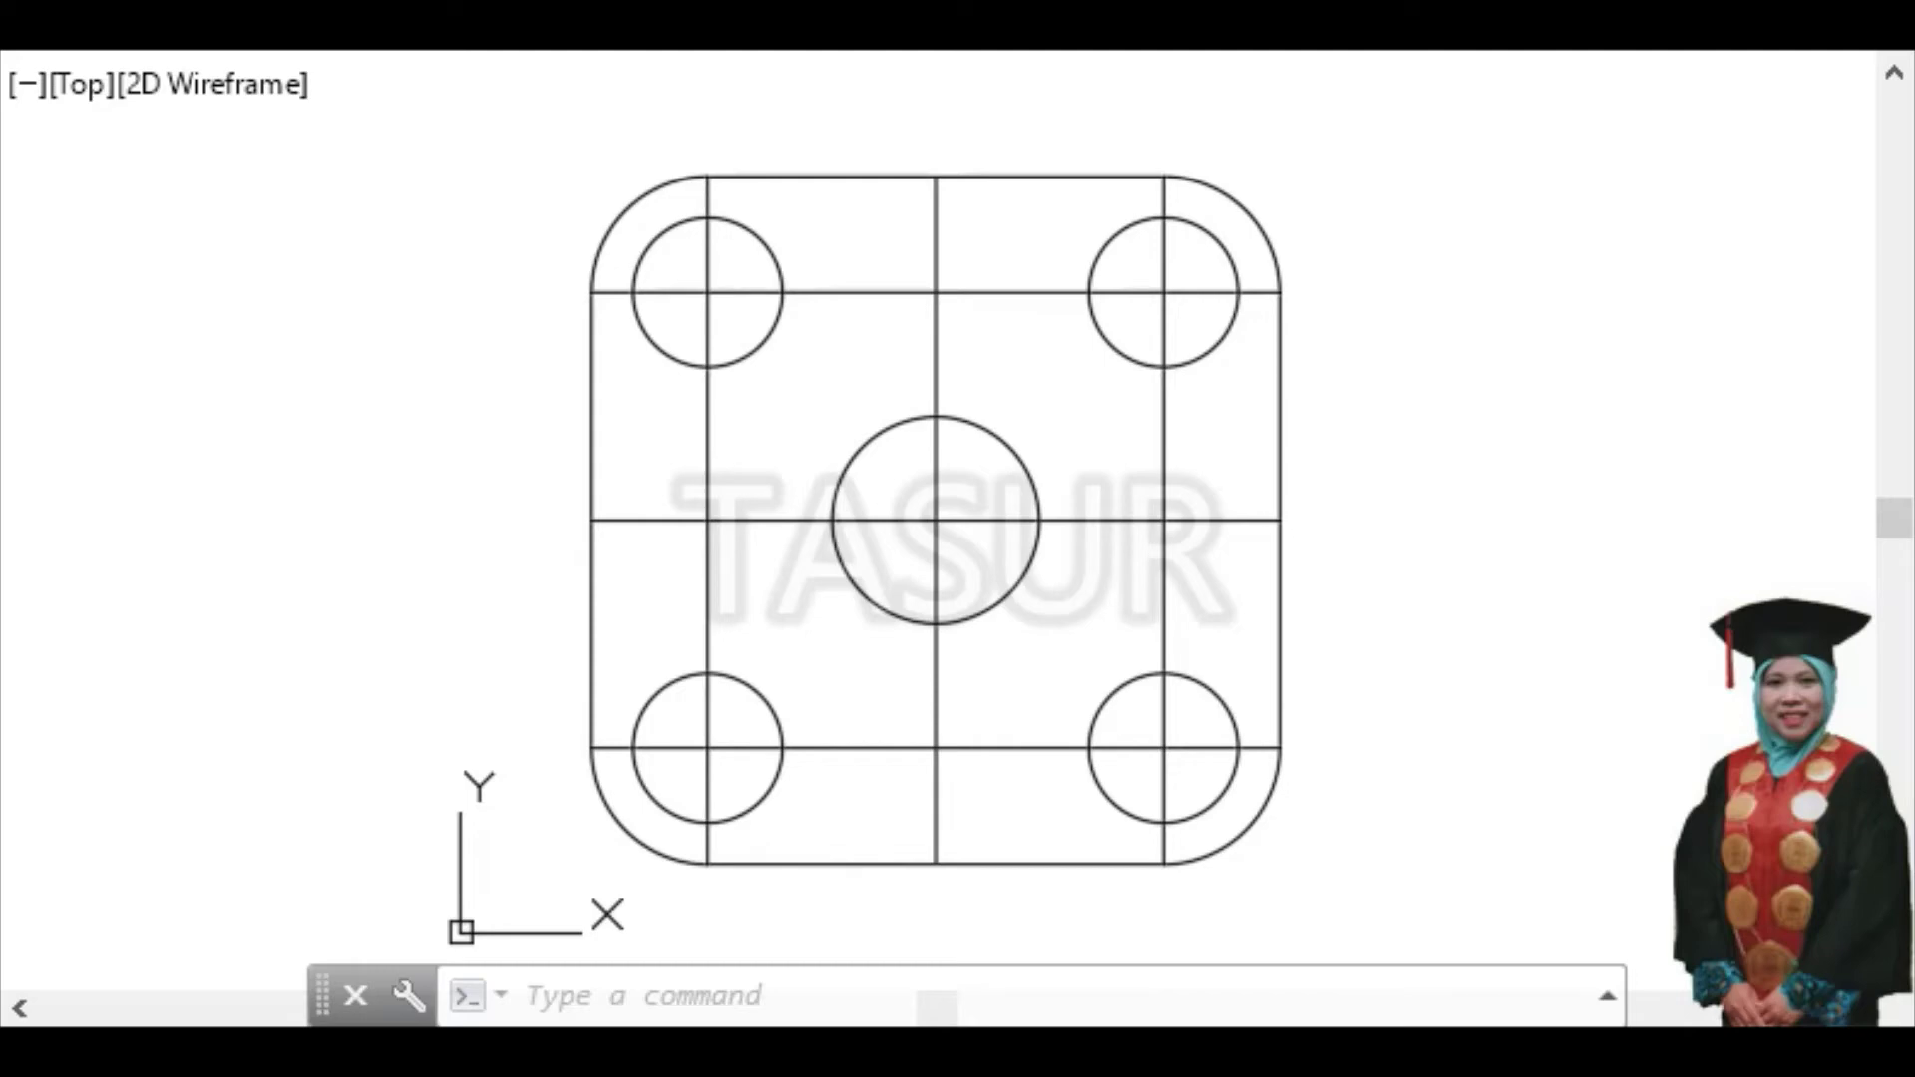
# Draw a separate circle of radius 70 in the empty space left of the rounded square plate
pyautogui.click(723, 997)
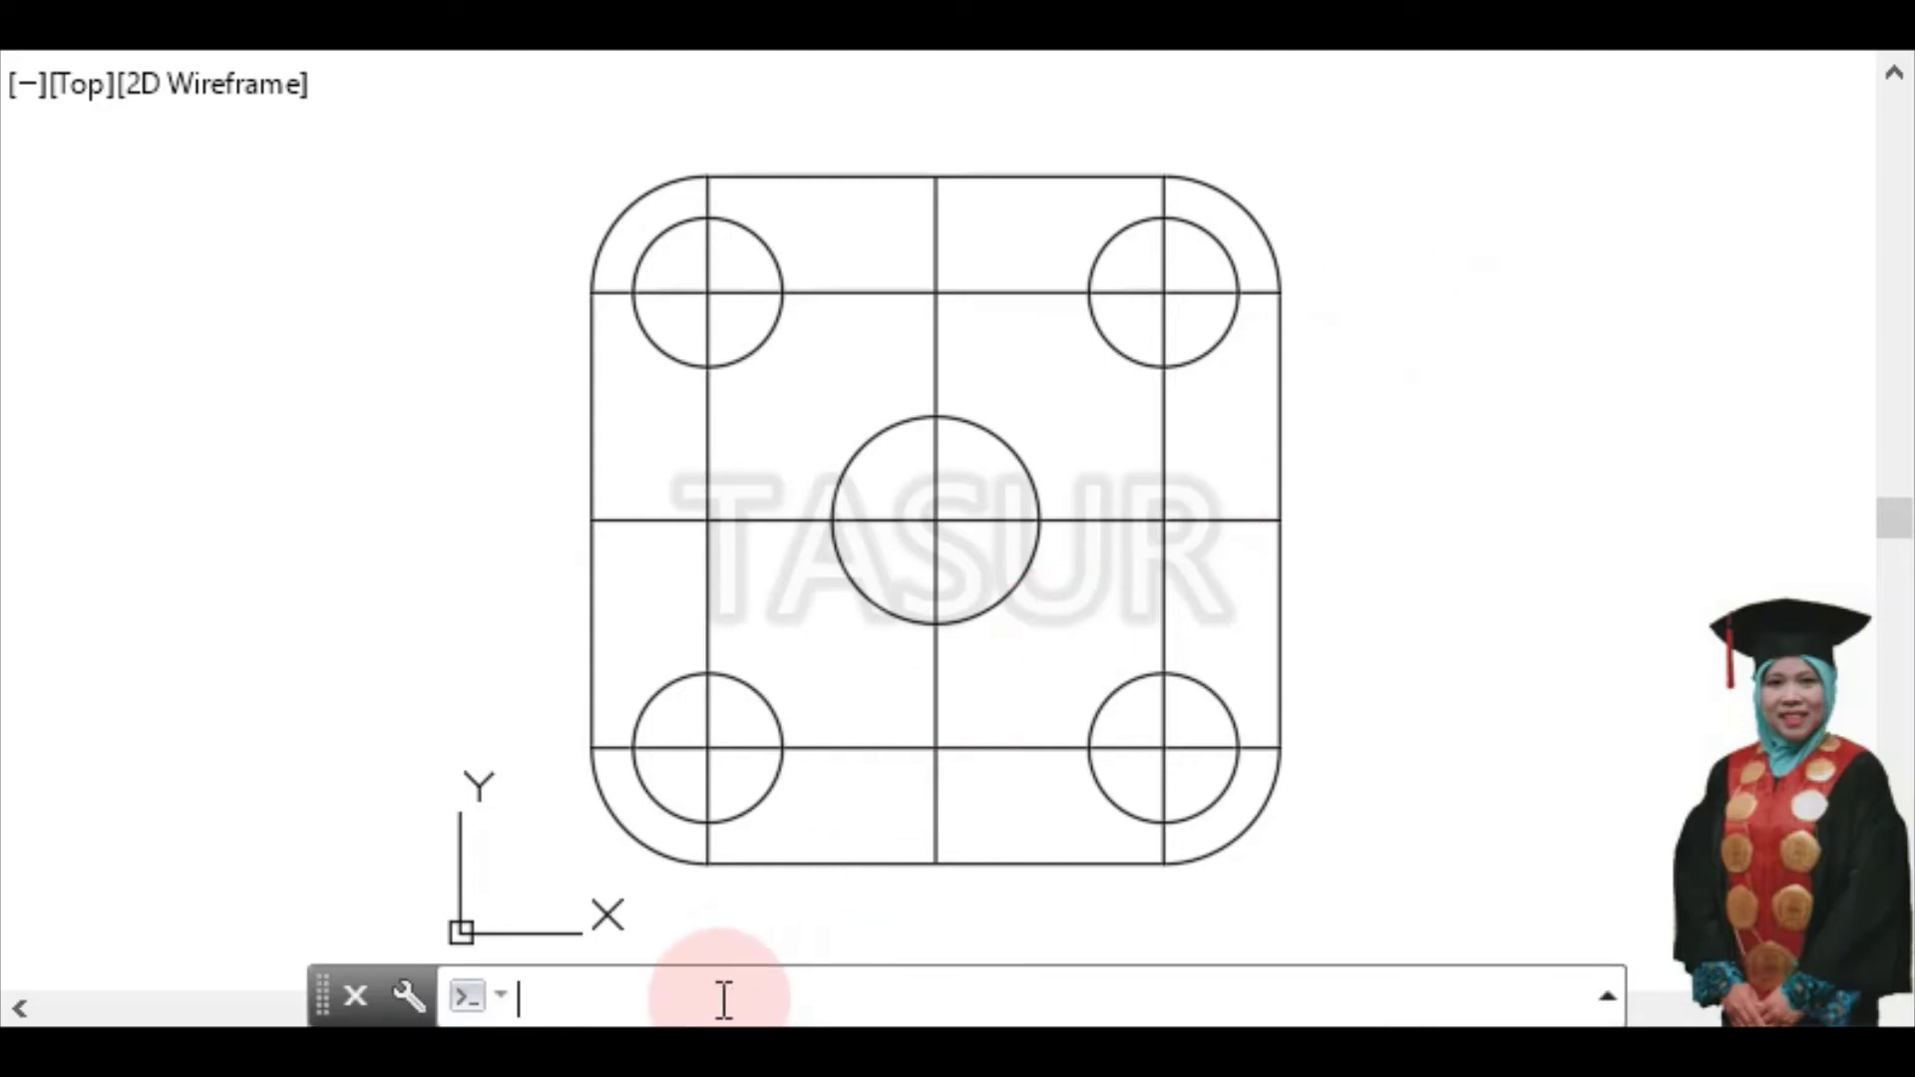
pyautogui.write('pan')
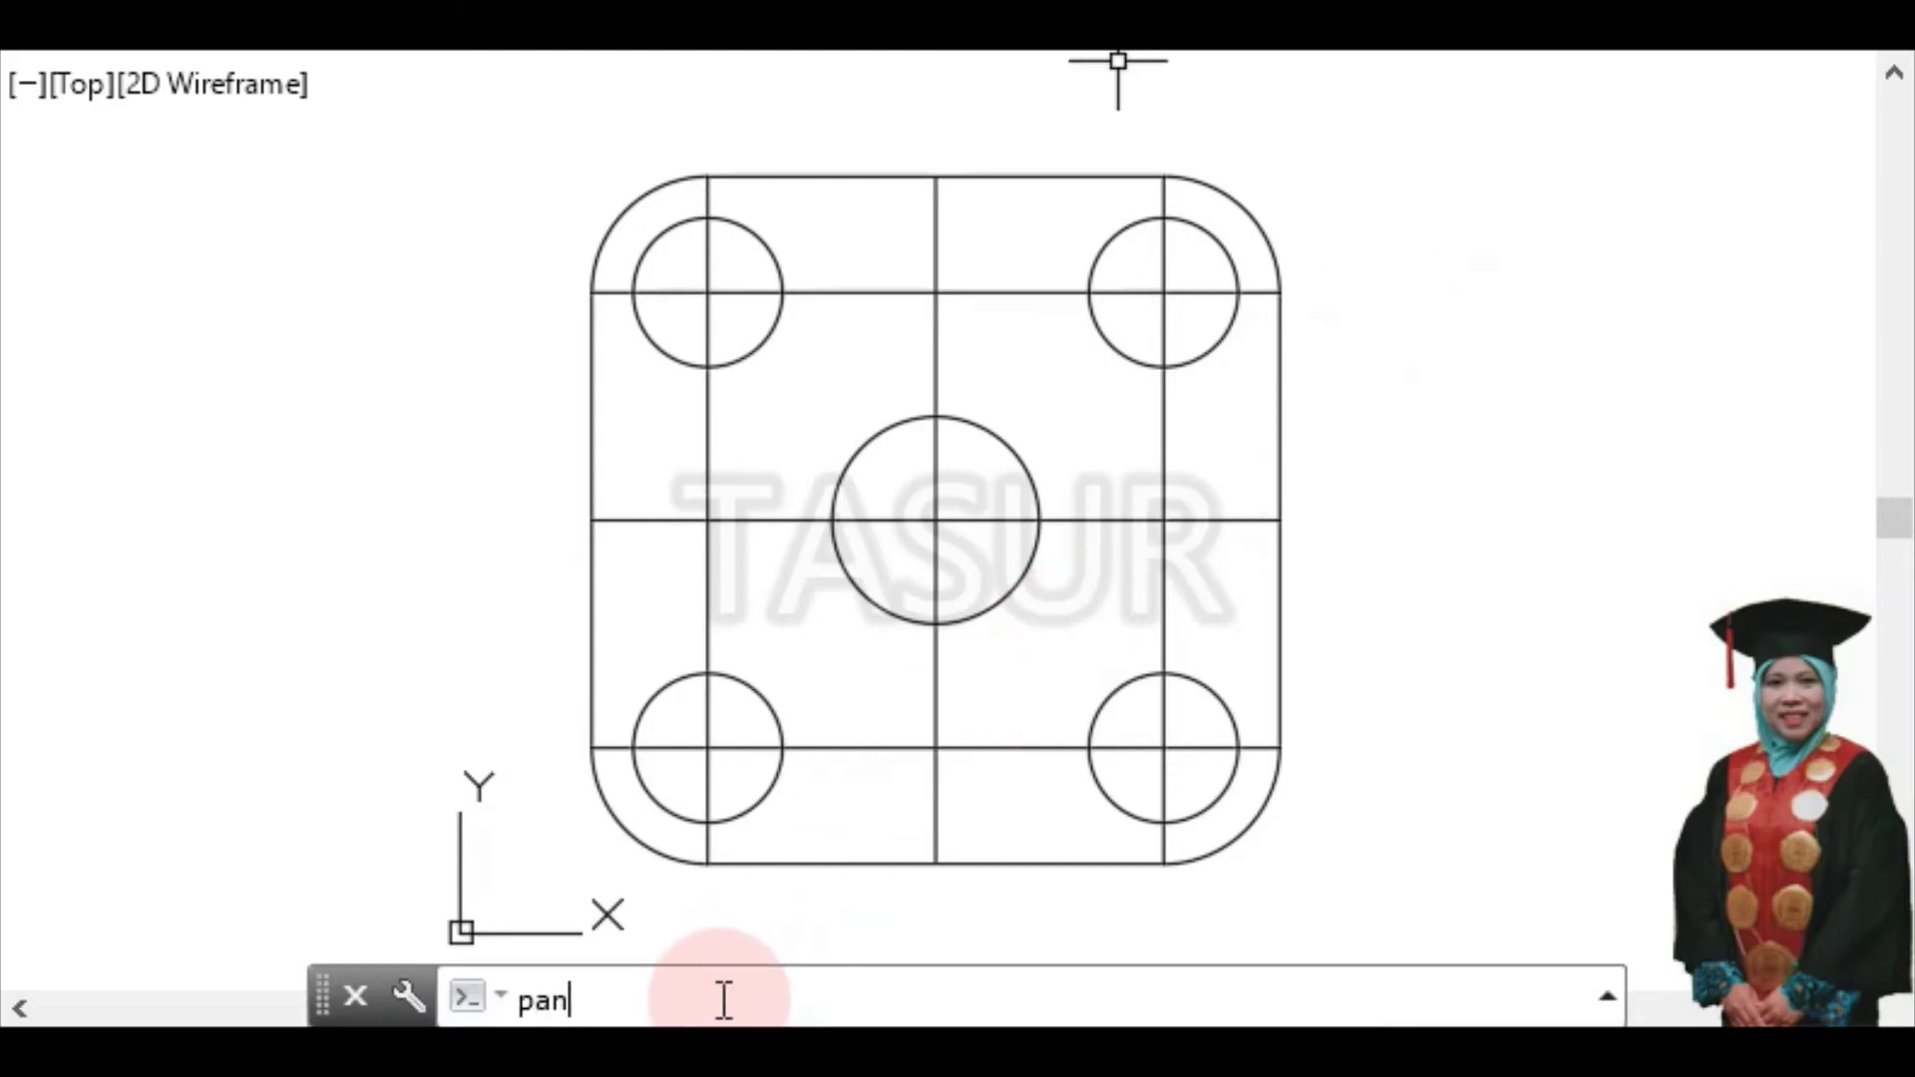
pyautogui.press('Return')
pyautogui.moveTo(445, 626); pyautogui.dragTo(1308, 625)
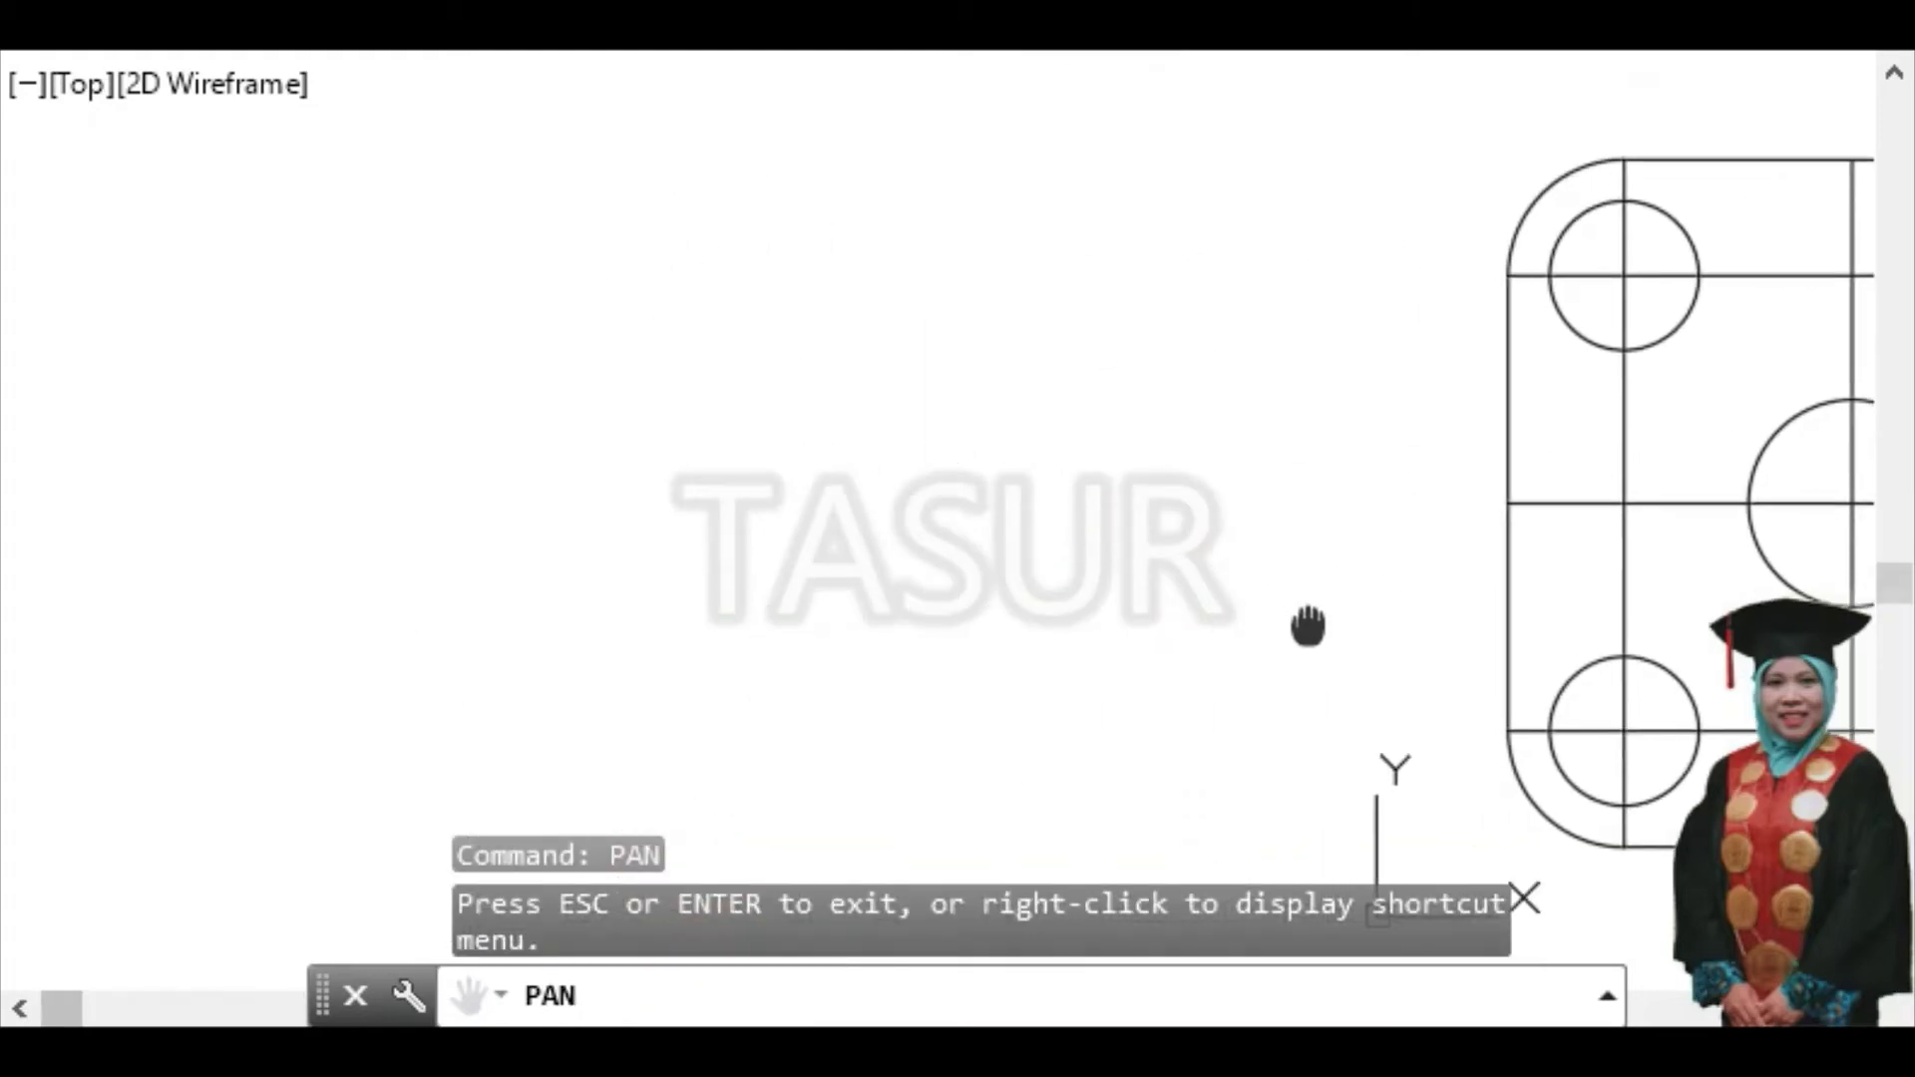
pyautogui.press('Escape')
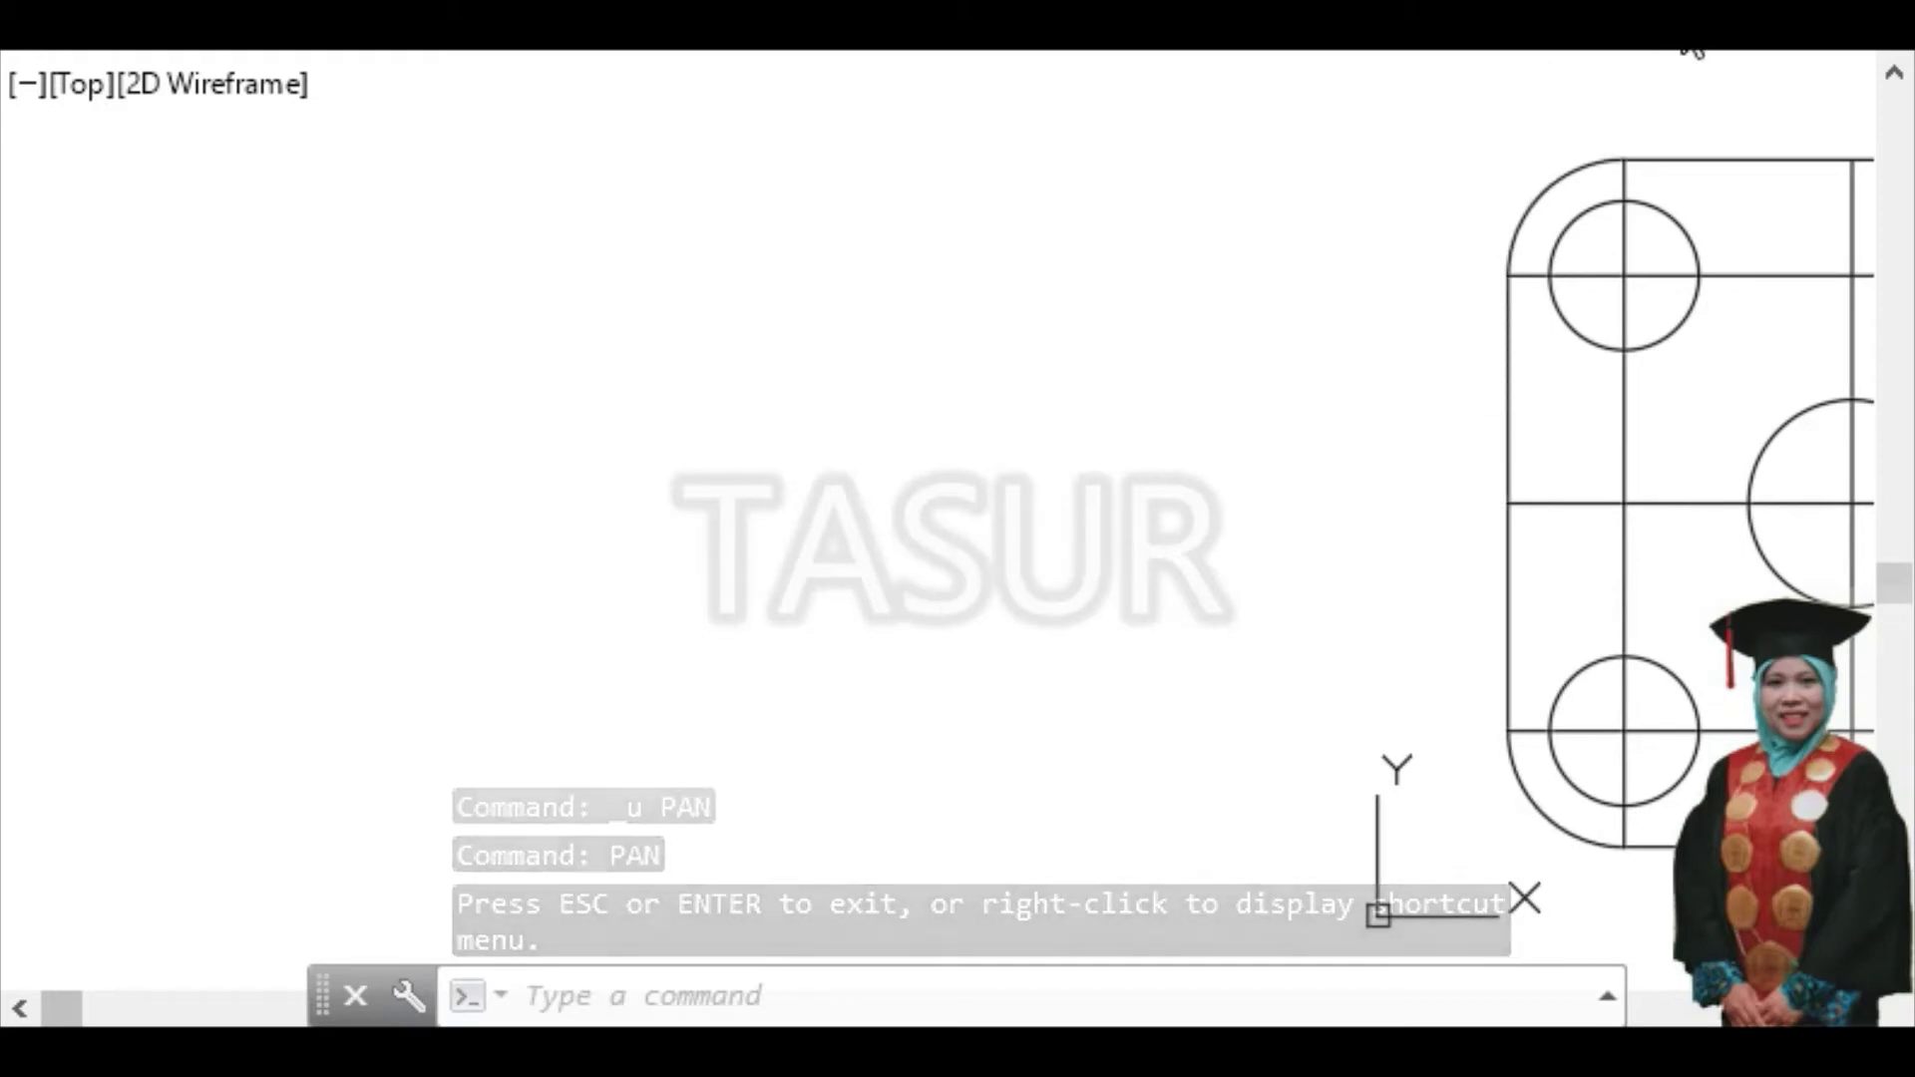
pyautogui.click(775, 997)
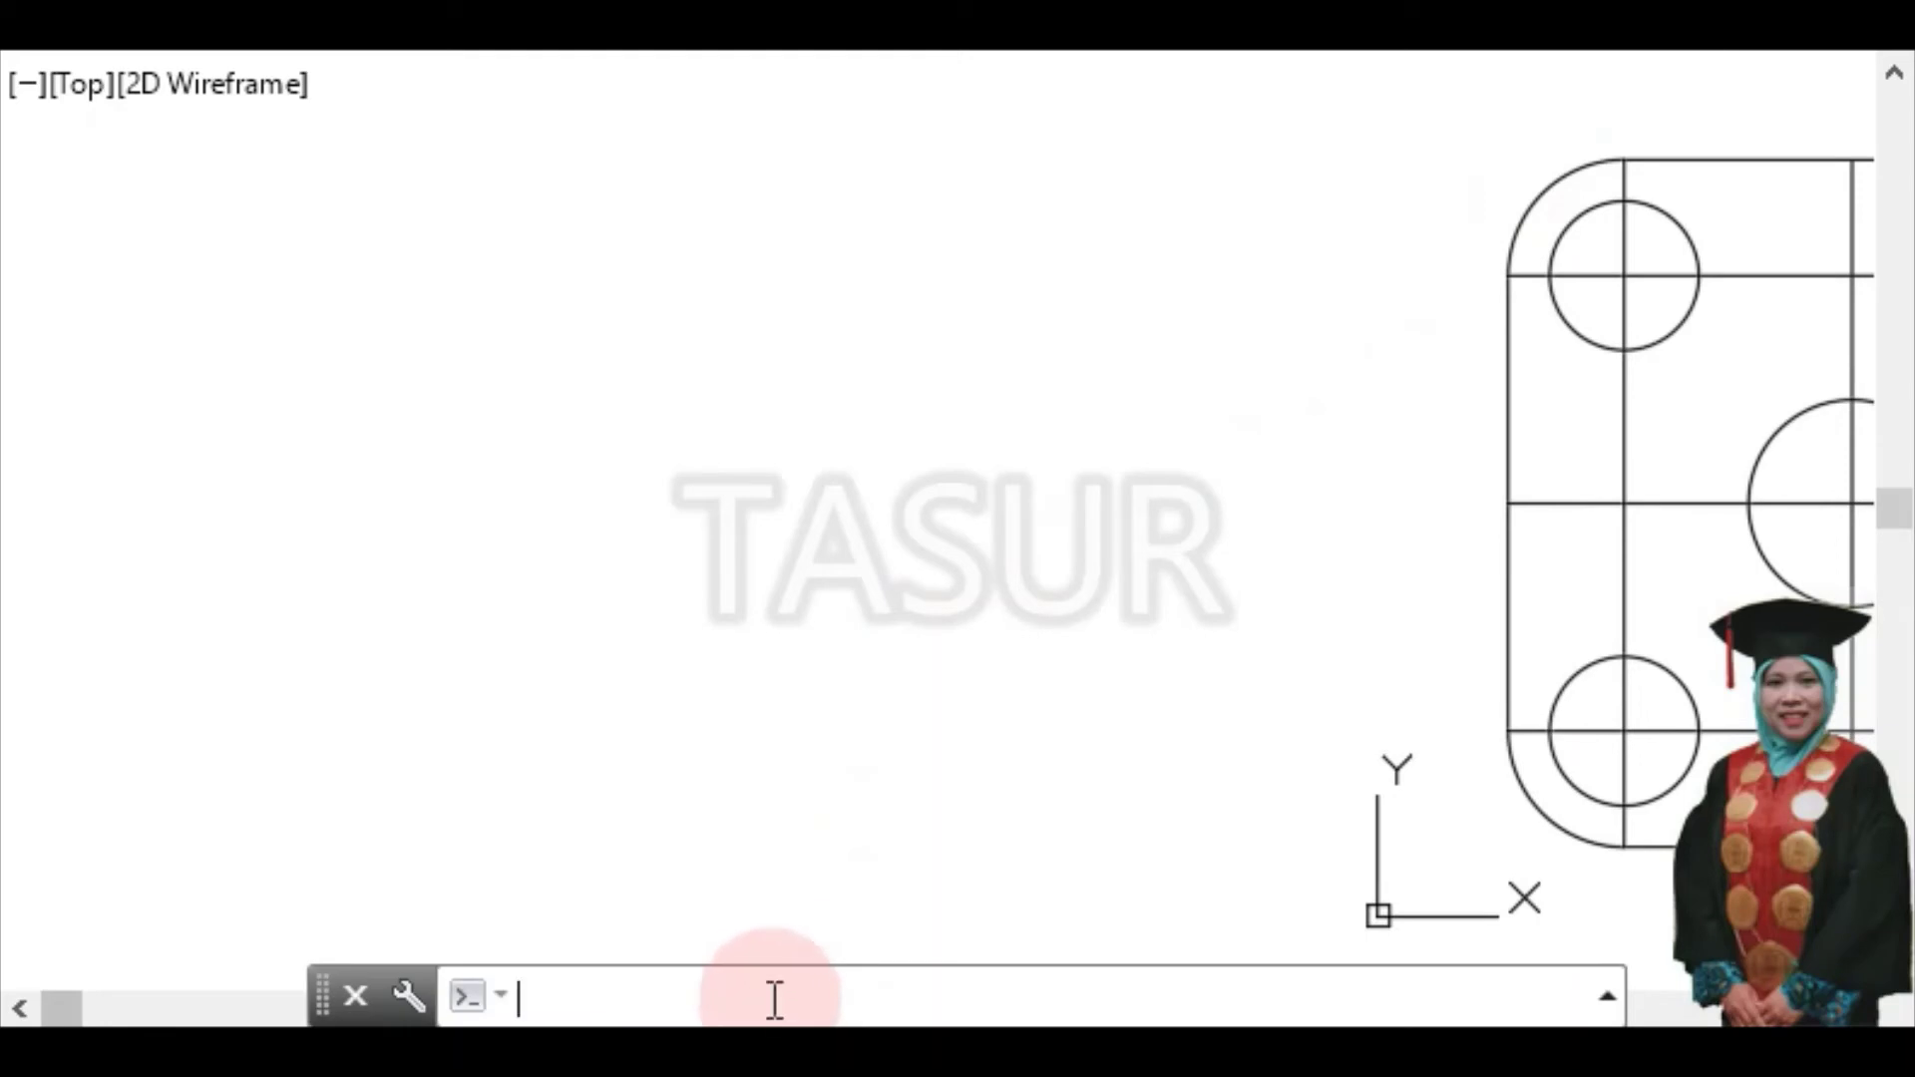
pyautogui.write('c')
pyautogui.press('Return')
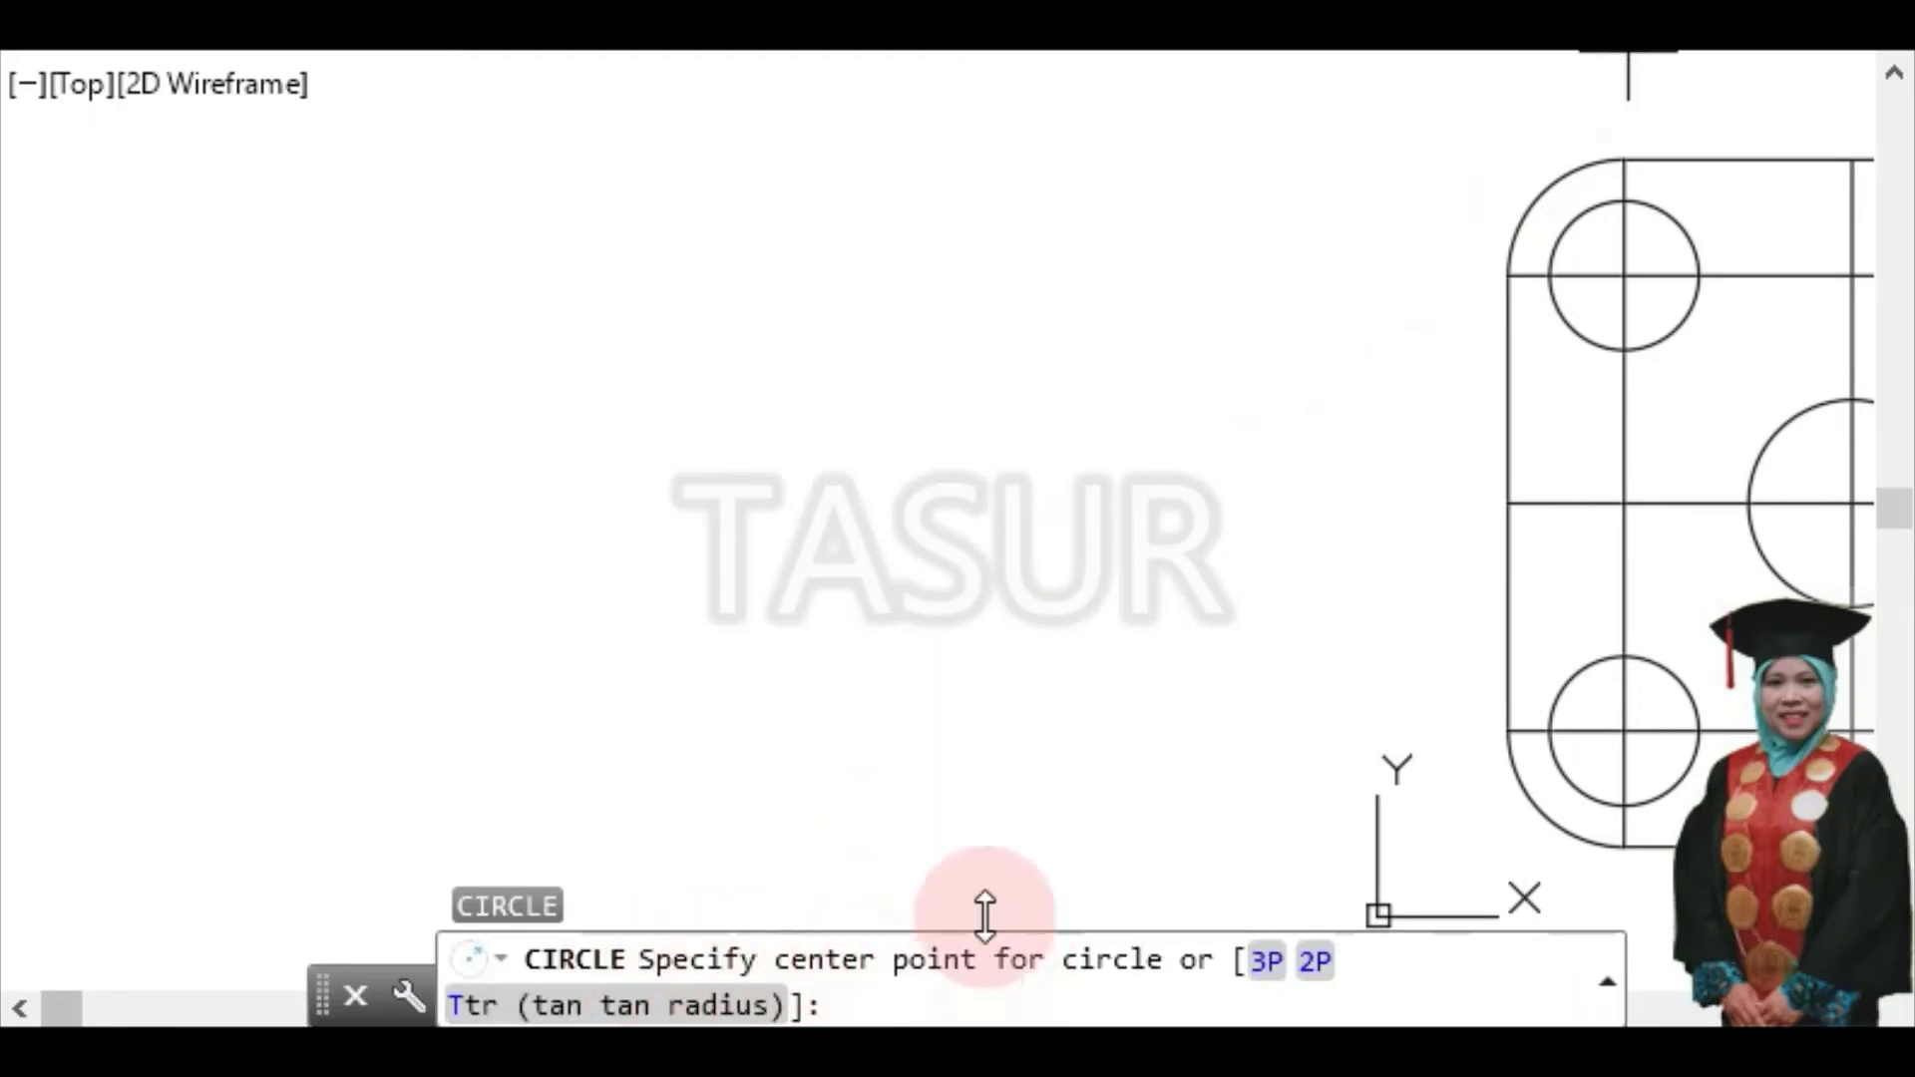
pyautogui.click(635, 539)
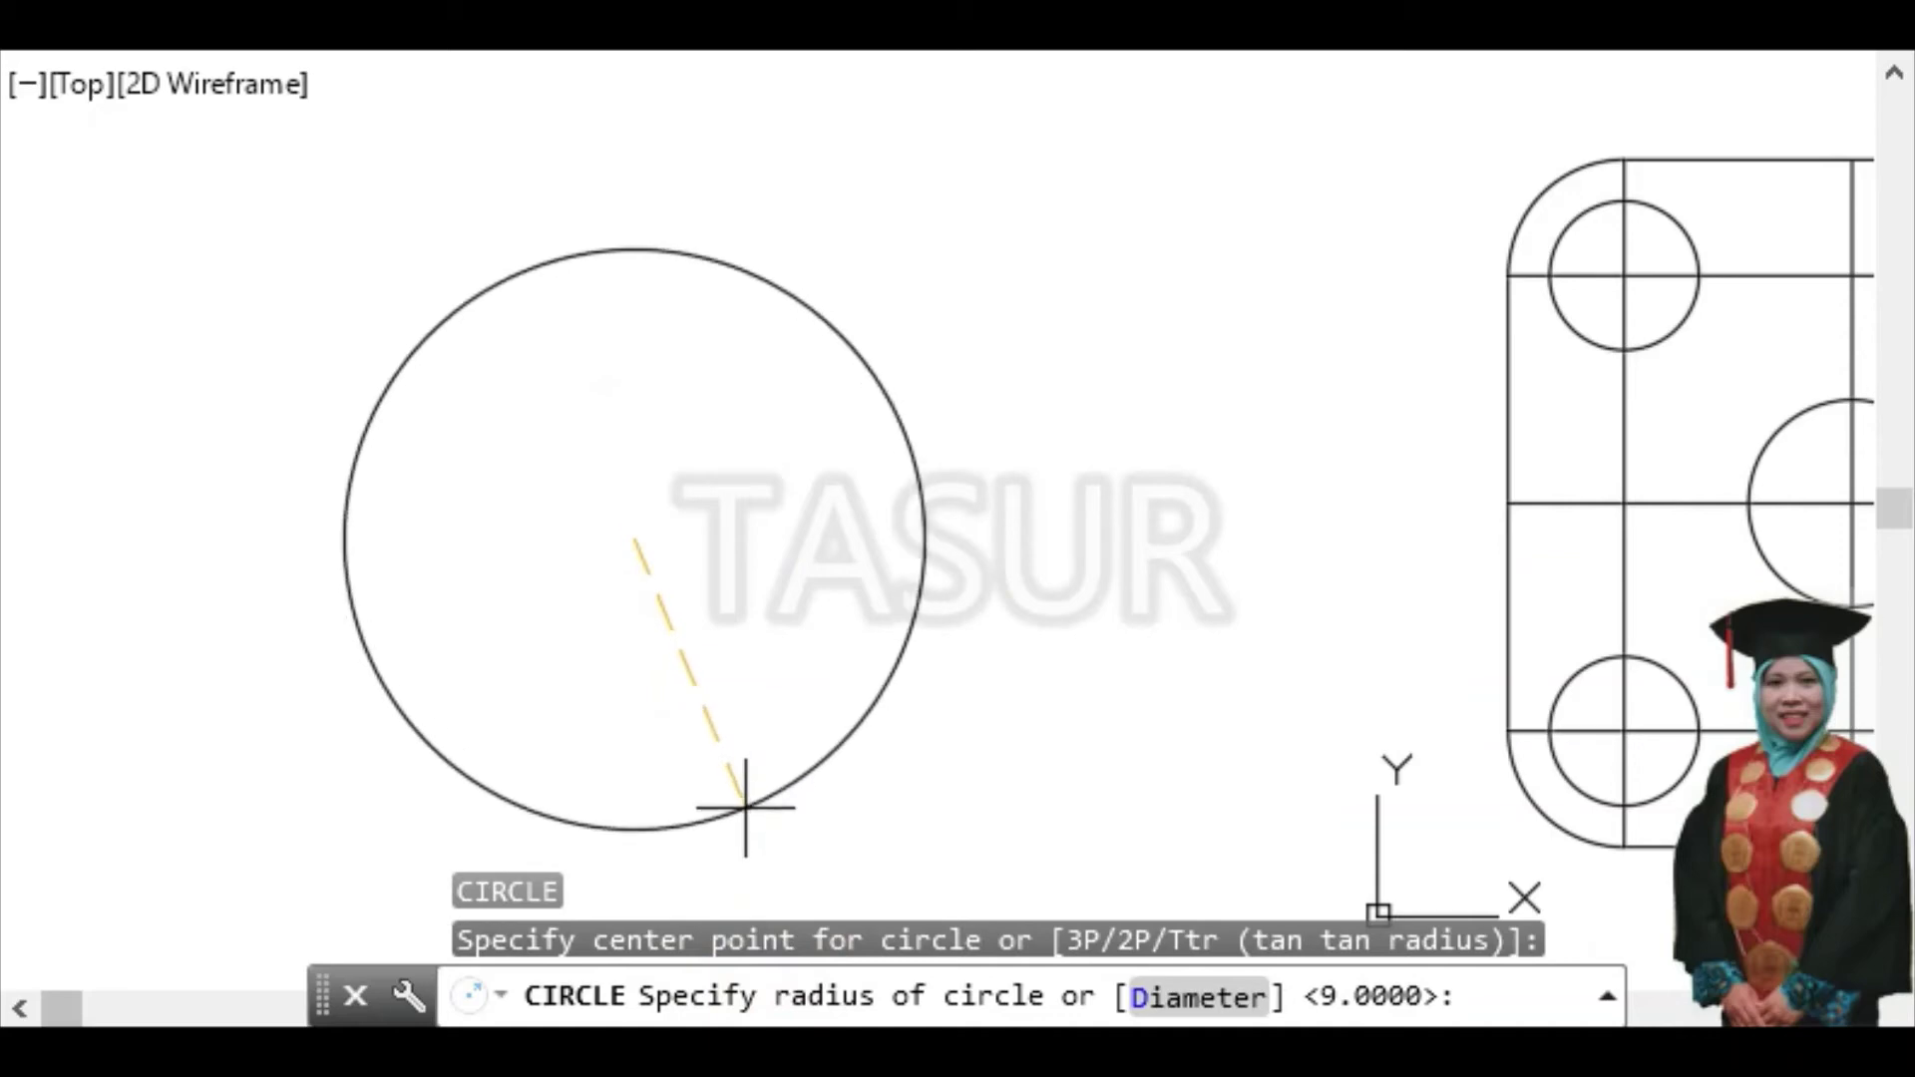
pyautogui.write('70')
pyautogui.press('Return')
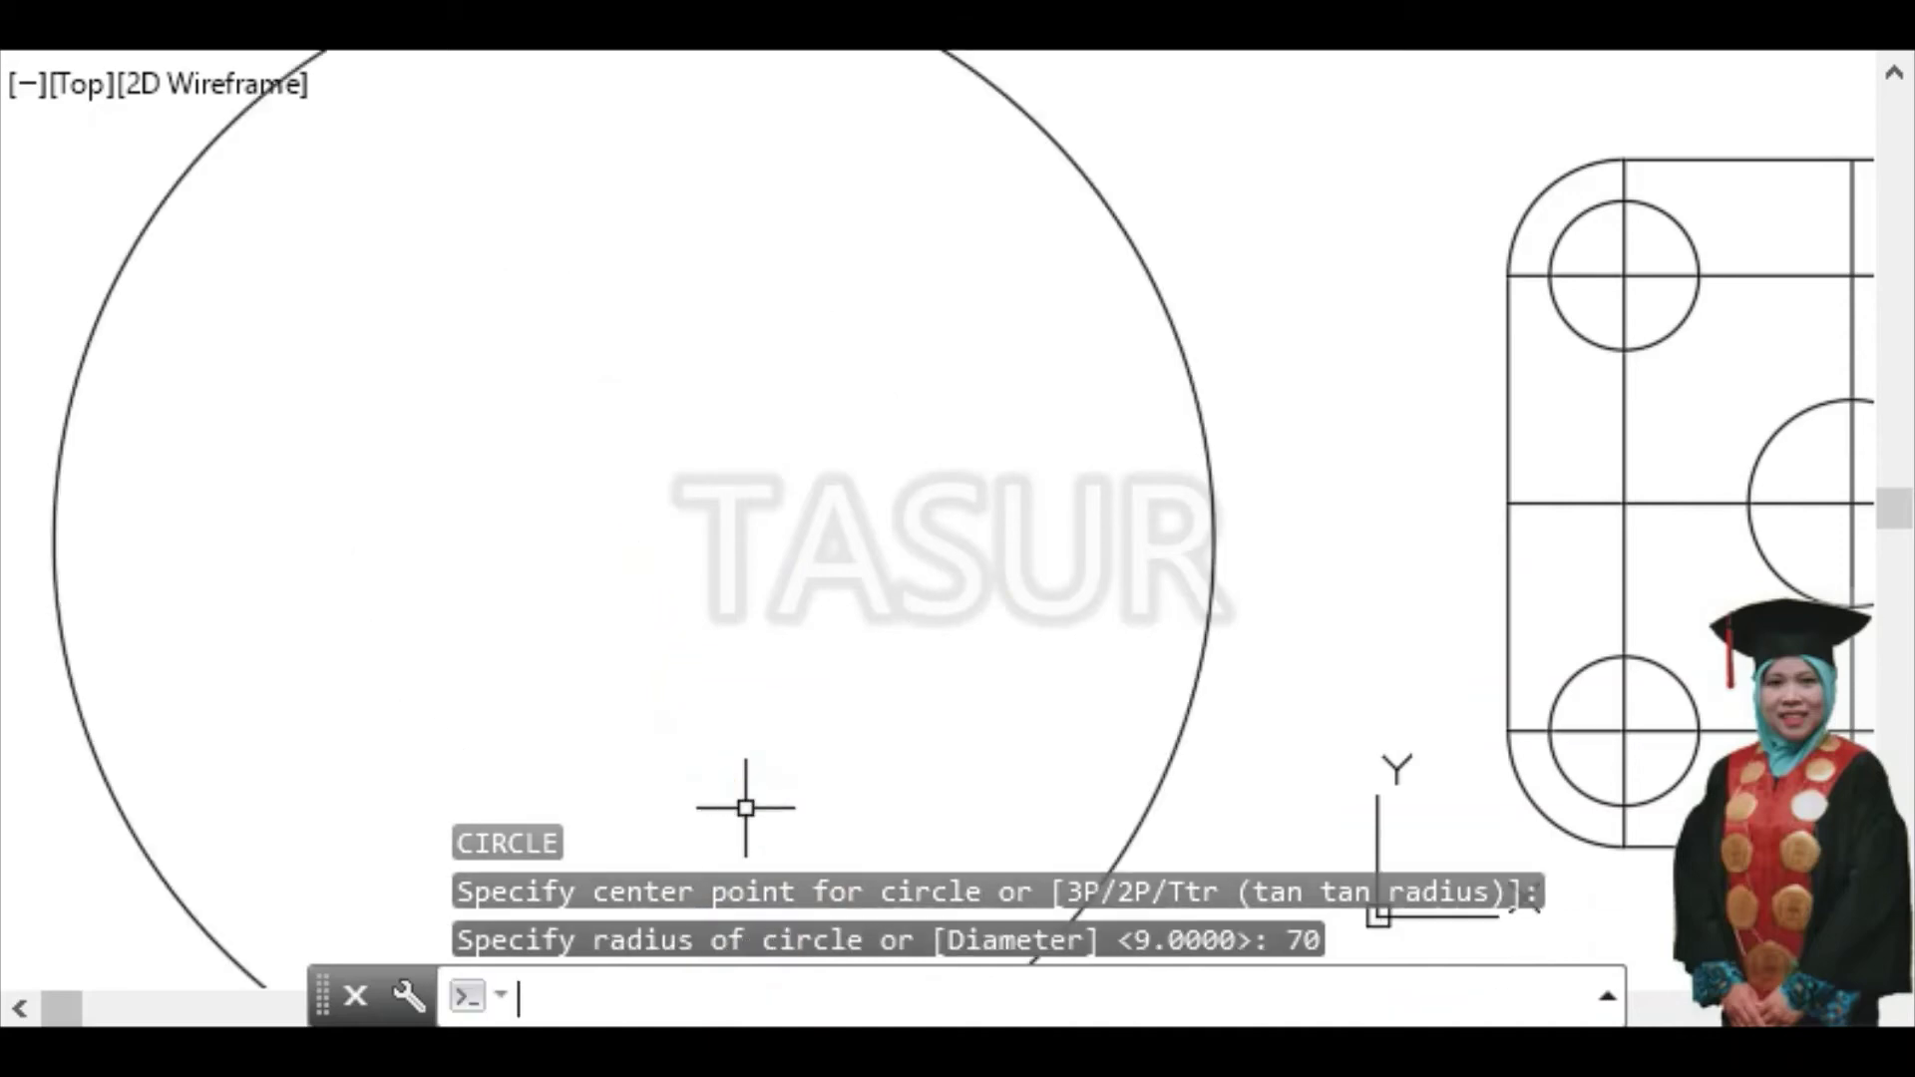
# Draw a circle of radius 25 concentric with the large circle of radius 70
pyautogui.rightClick(666, 409)
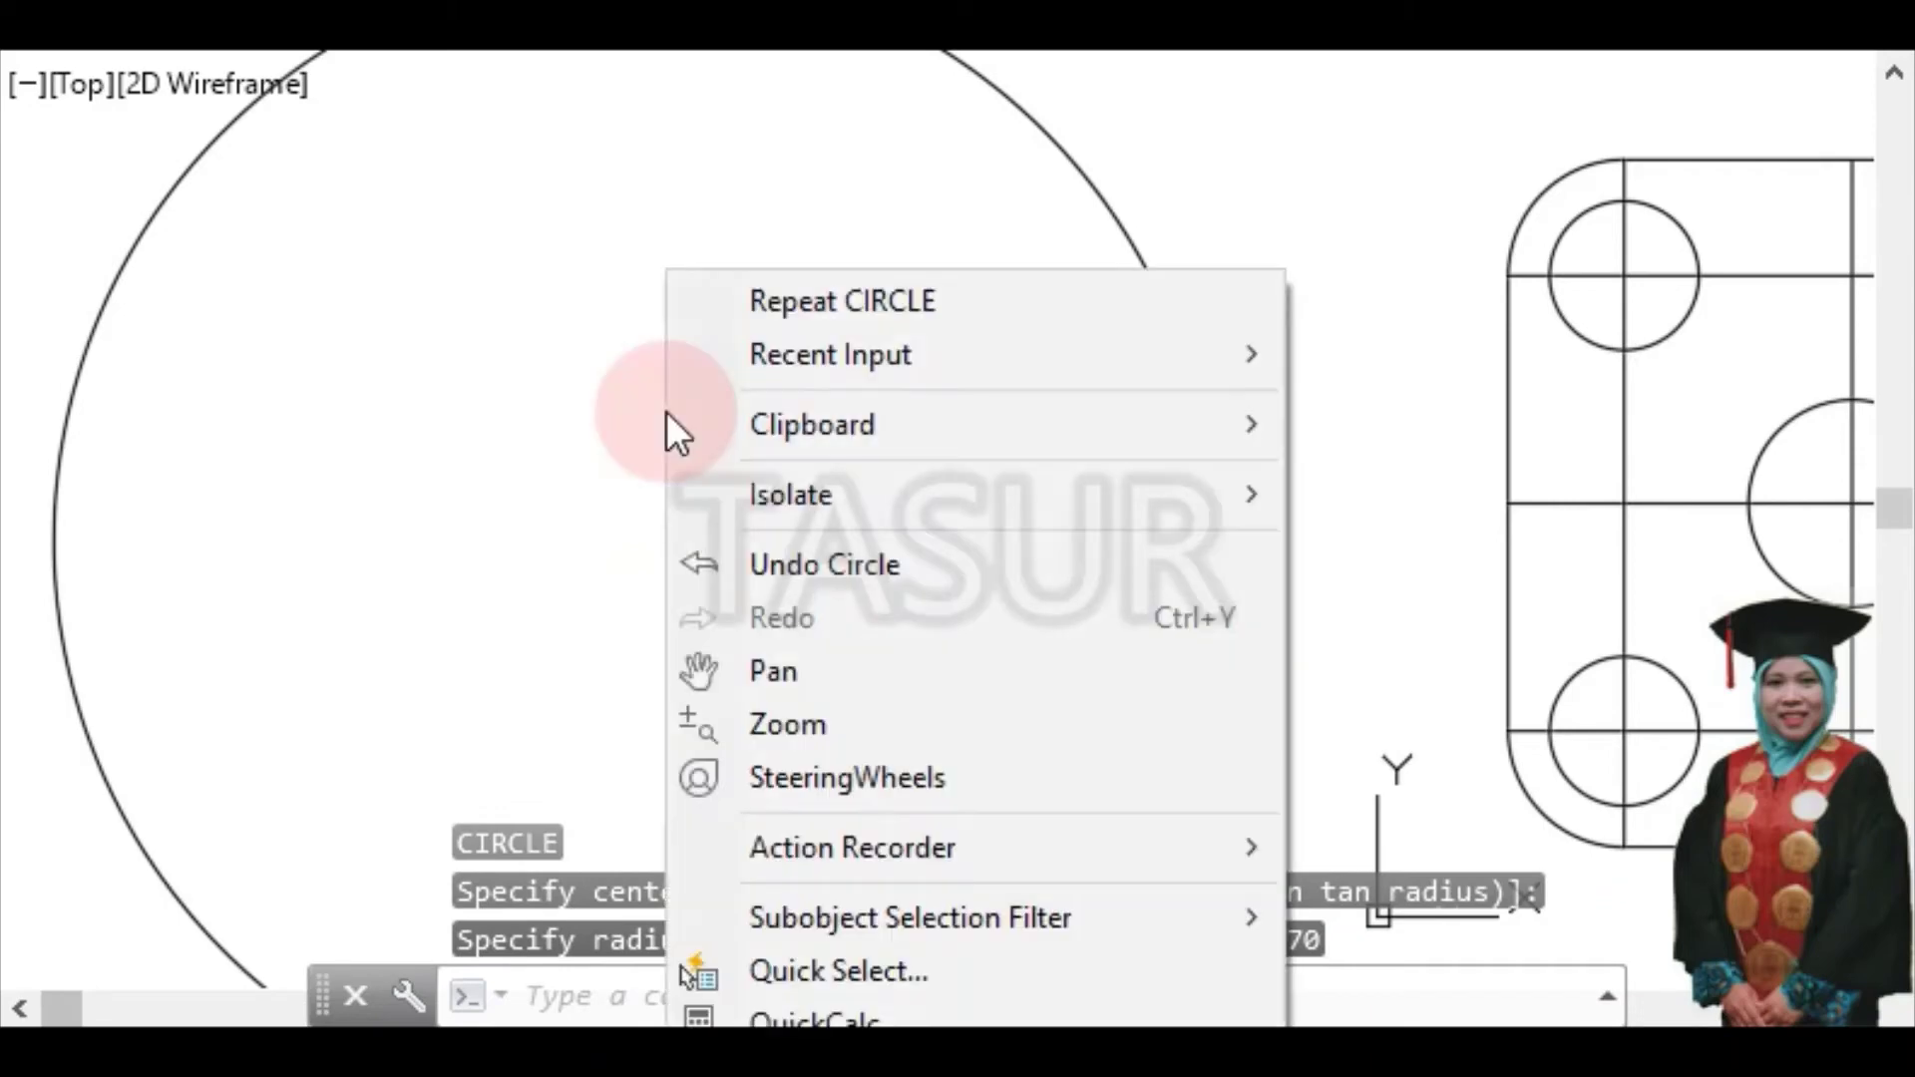
pyautogui.click(918, 720)
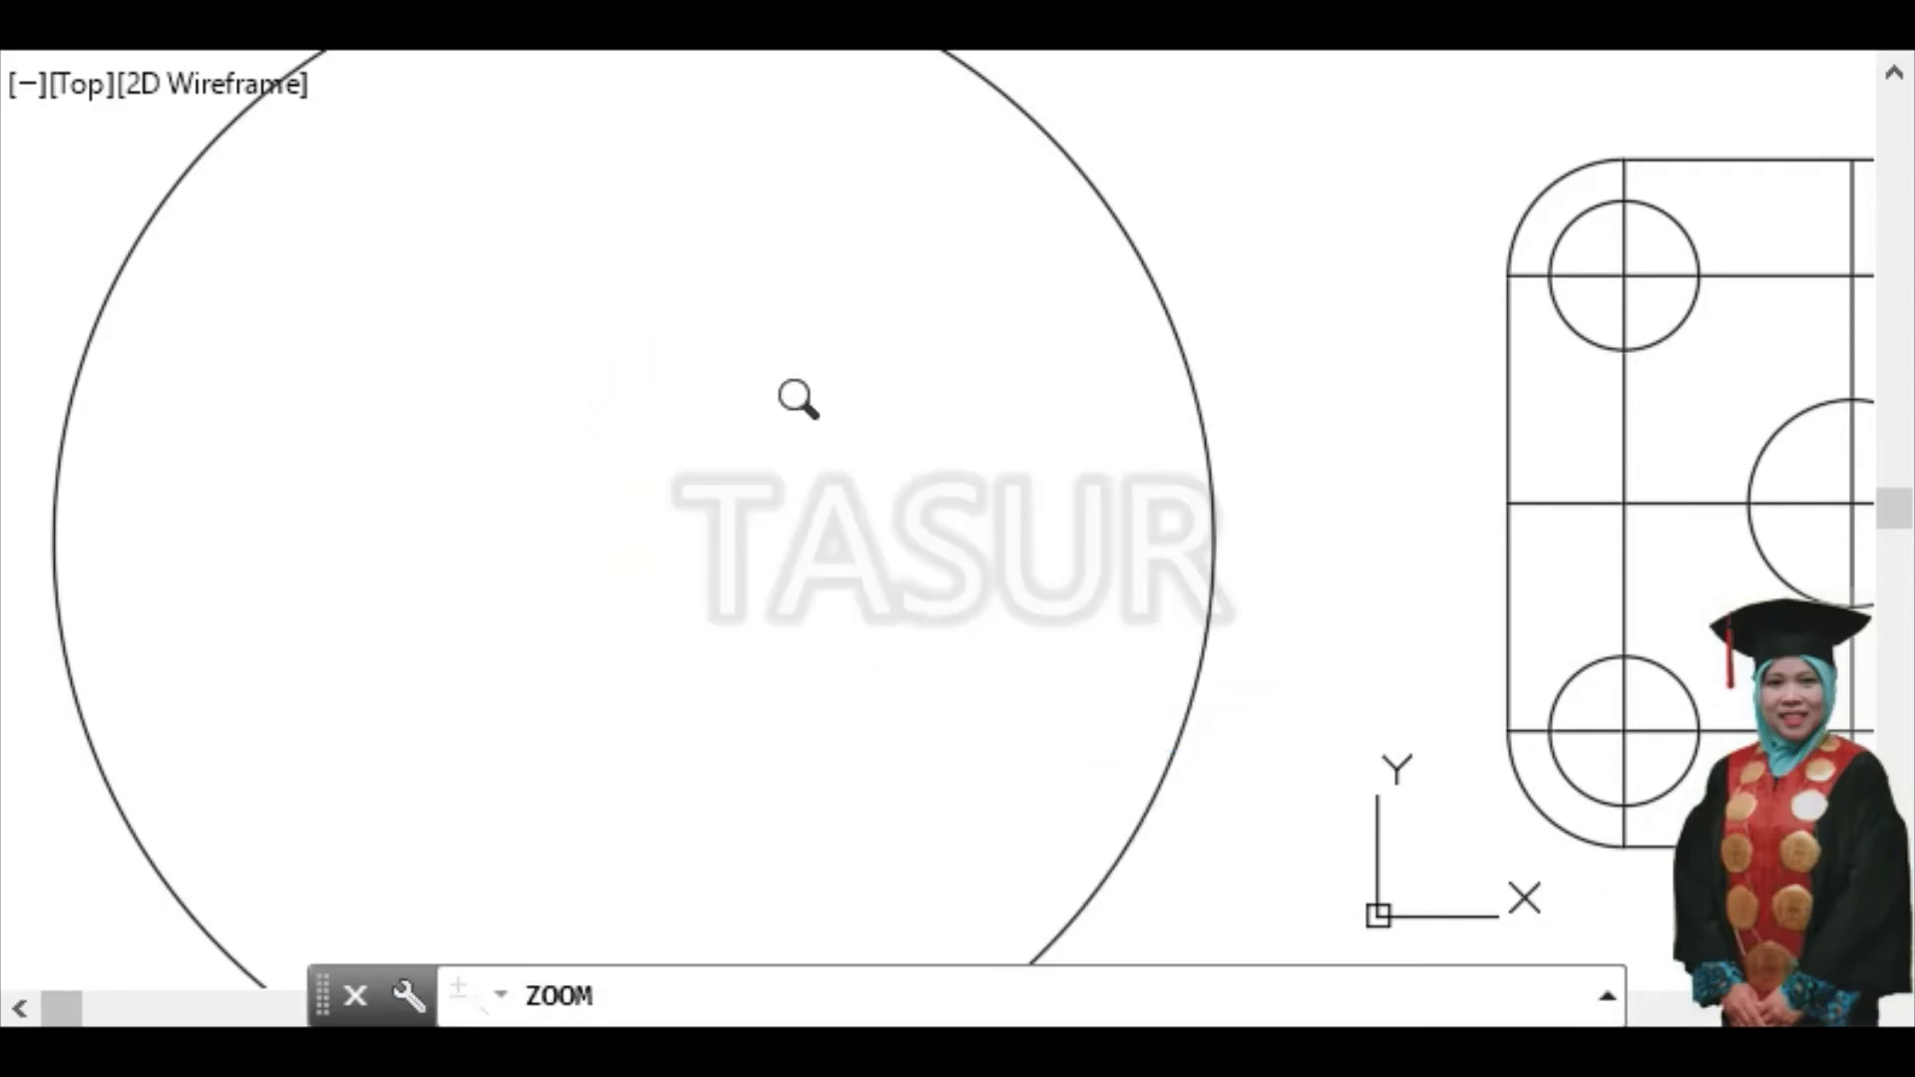
pyautogui.moveTo(795, 393); pyautogui.dragTo(796, 650)
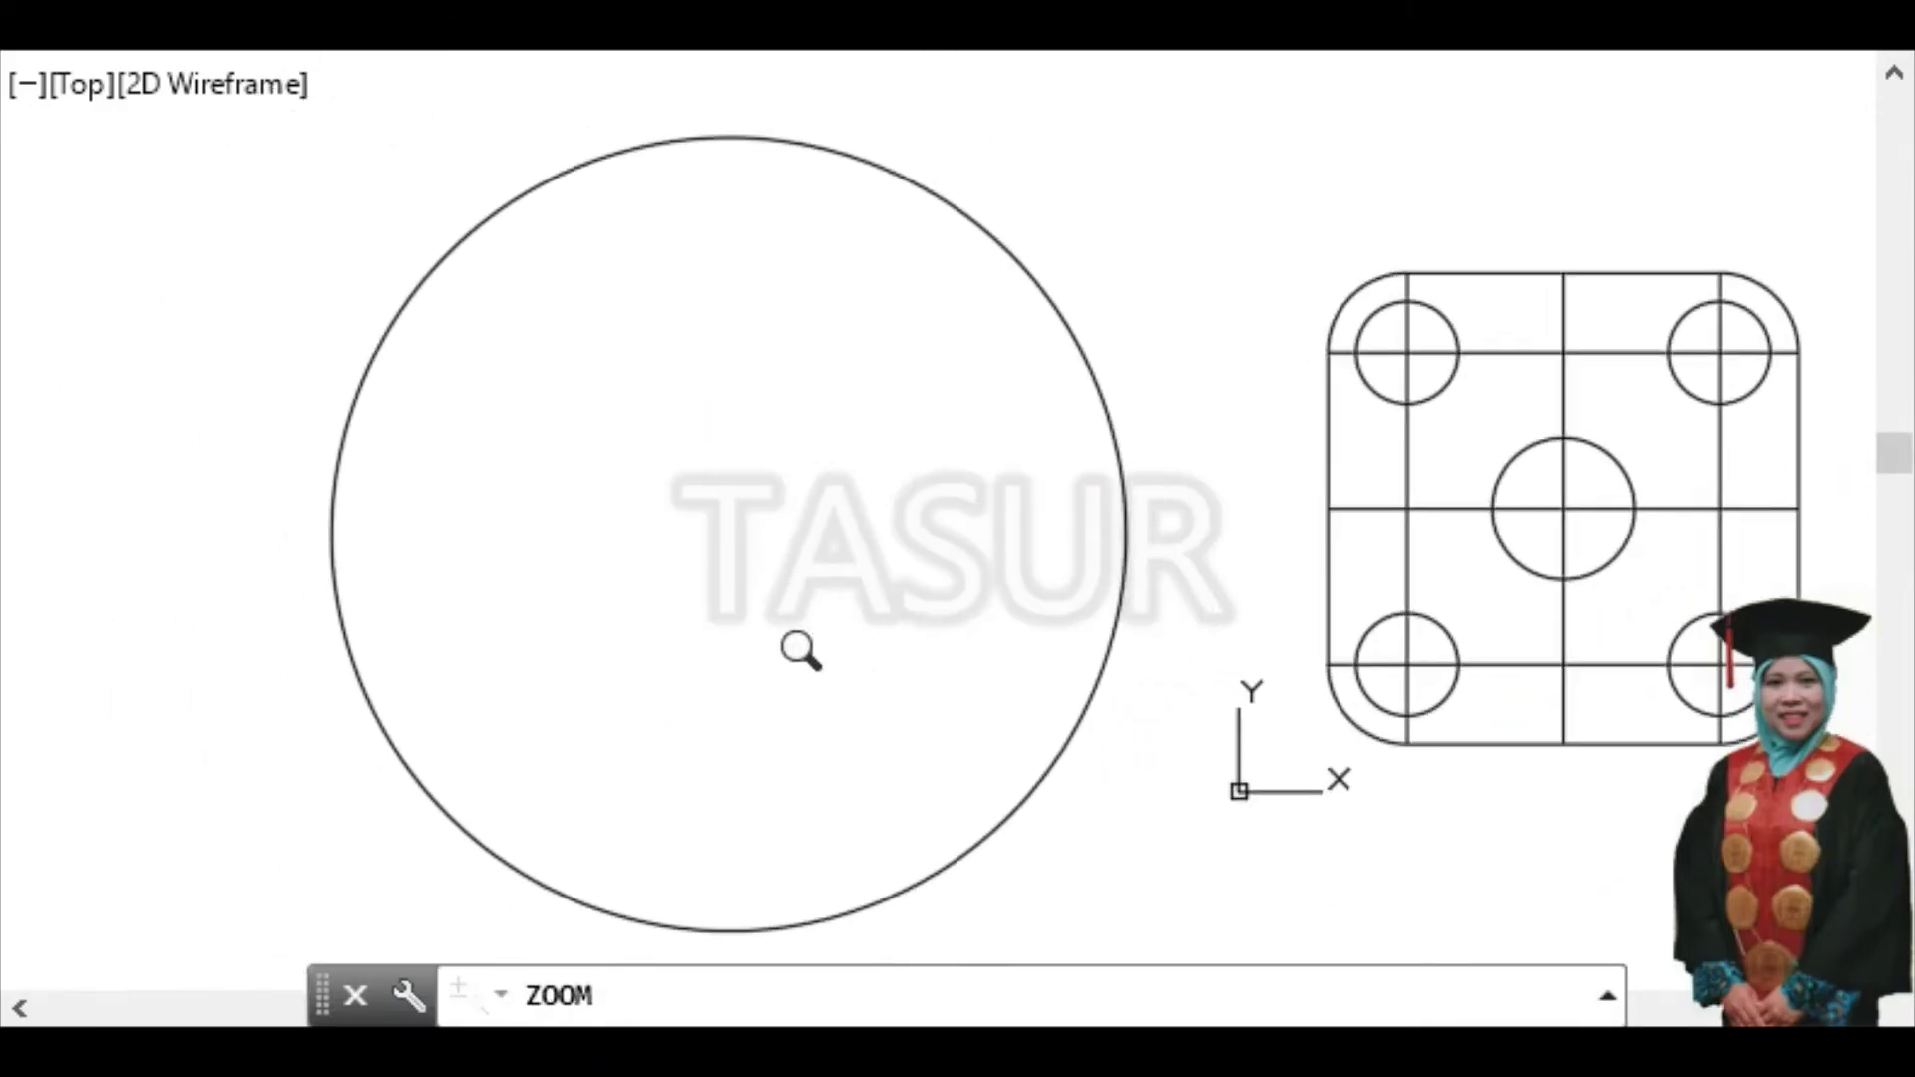
pyautogui.press('Escape')
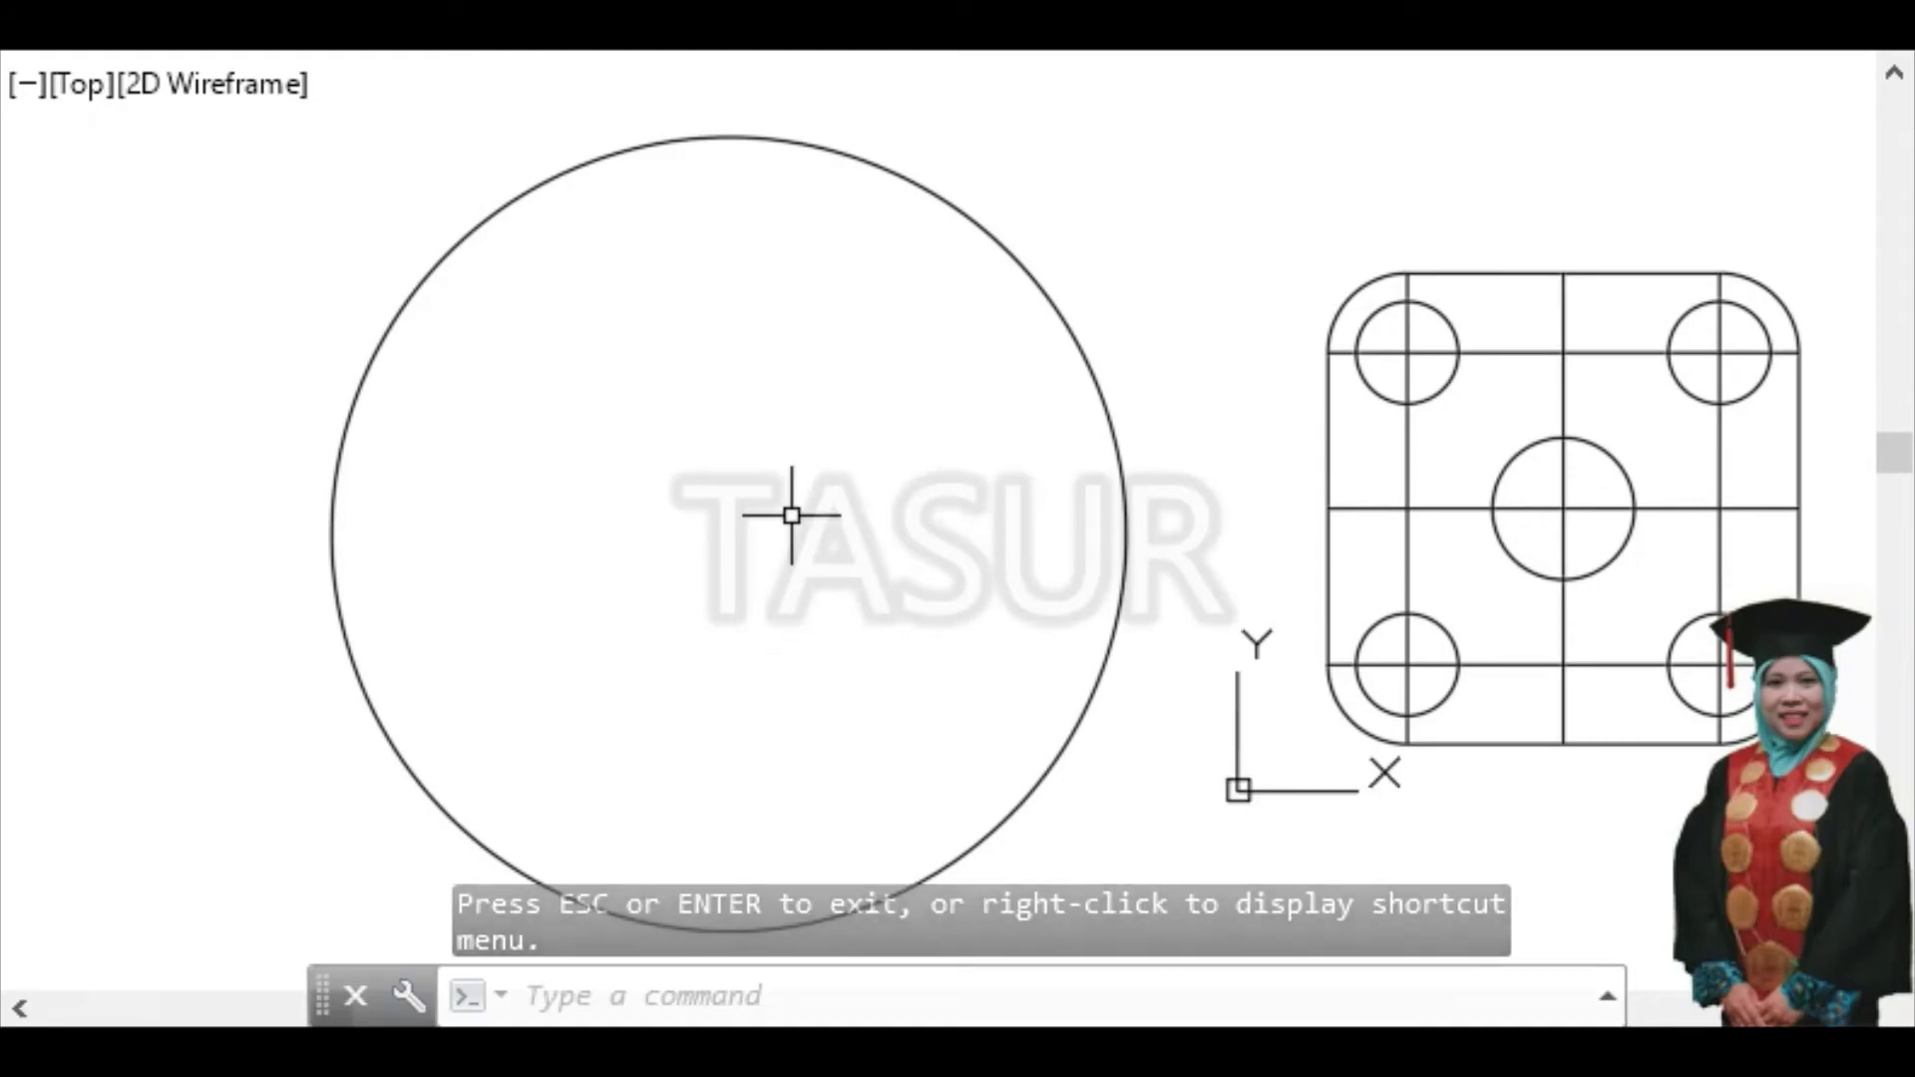
pyautogui.write('c')
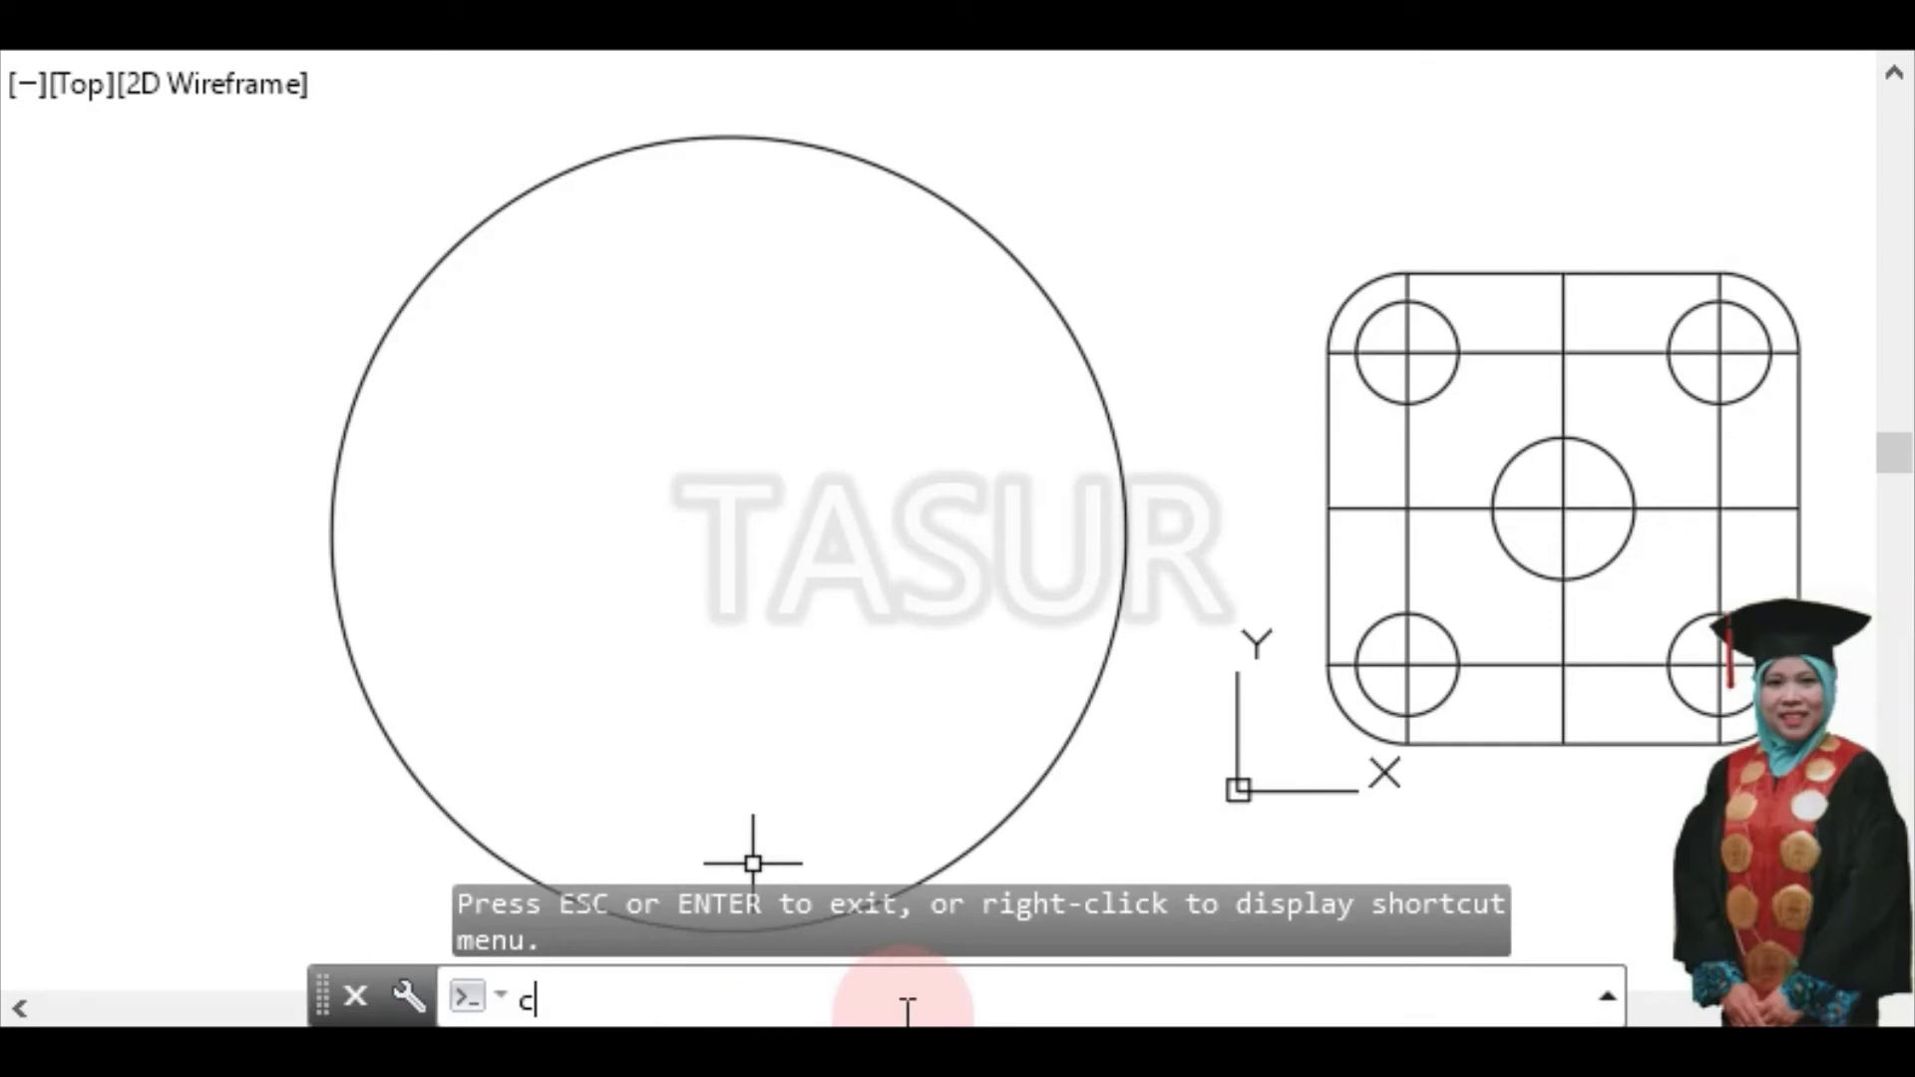
pyautogui.press('Return')
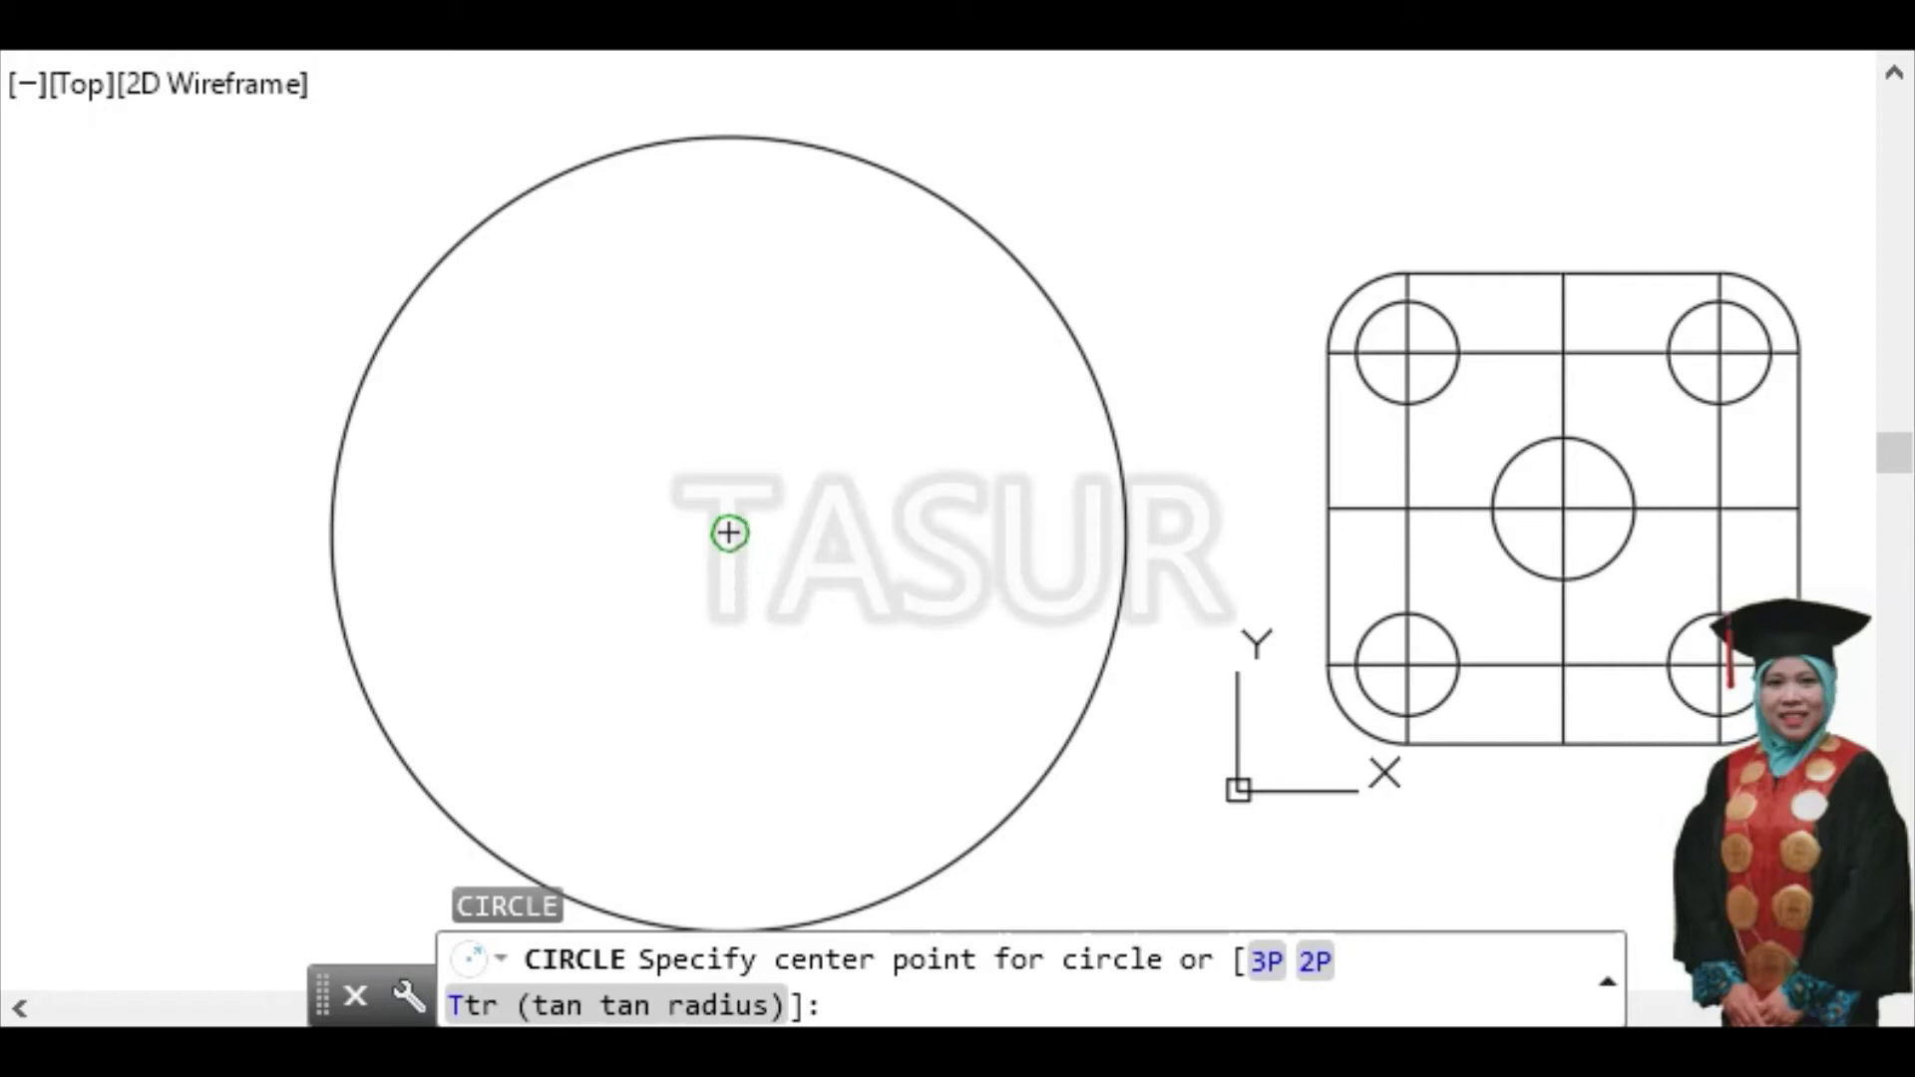
pyautogui.click(745, 549)
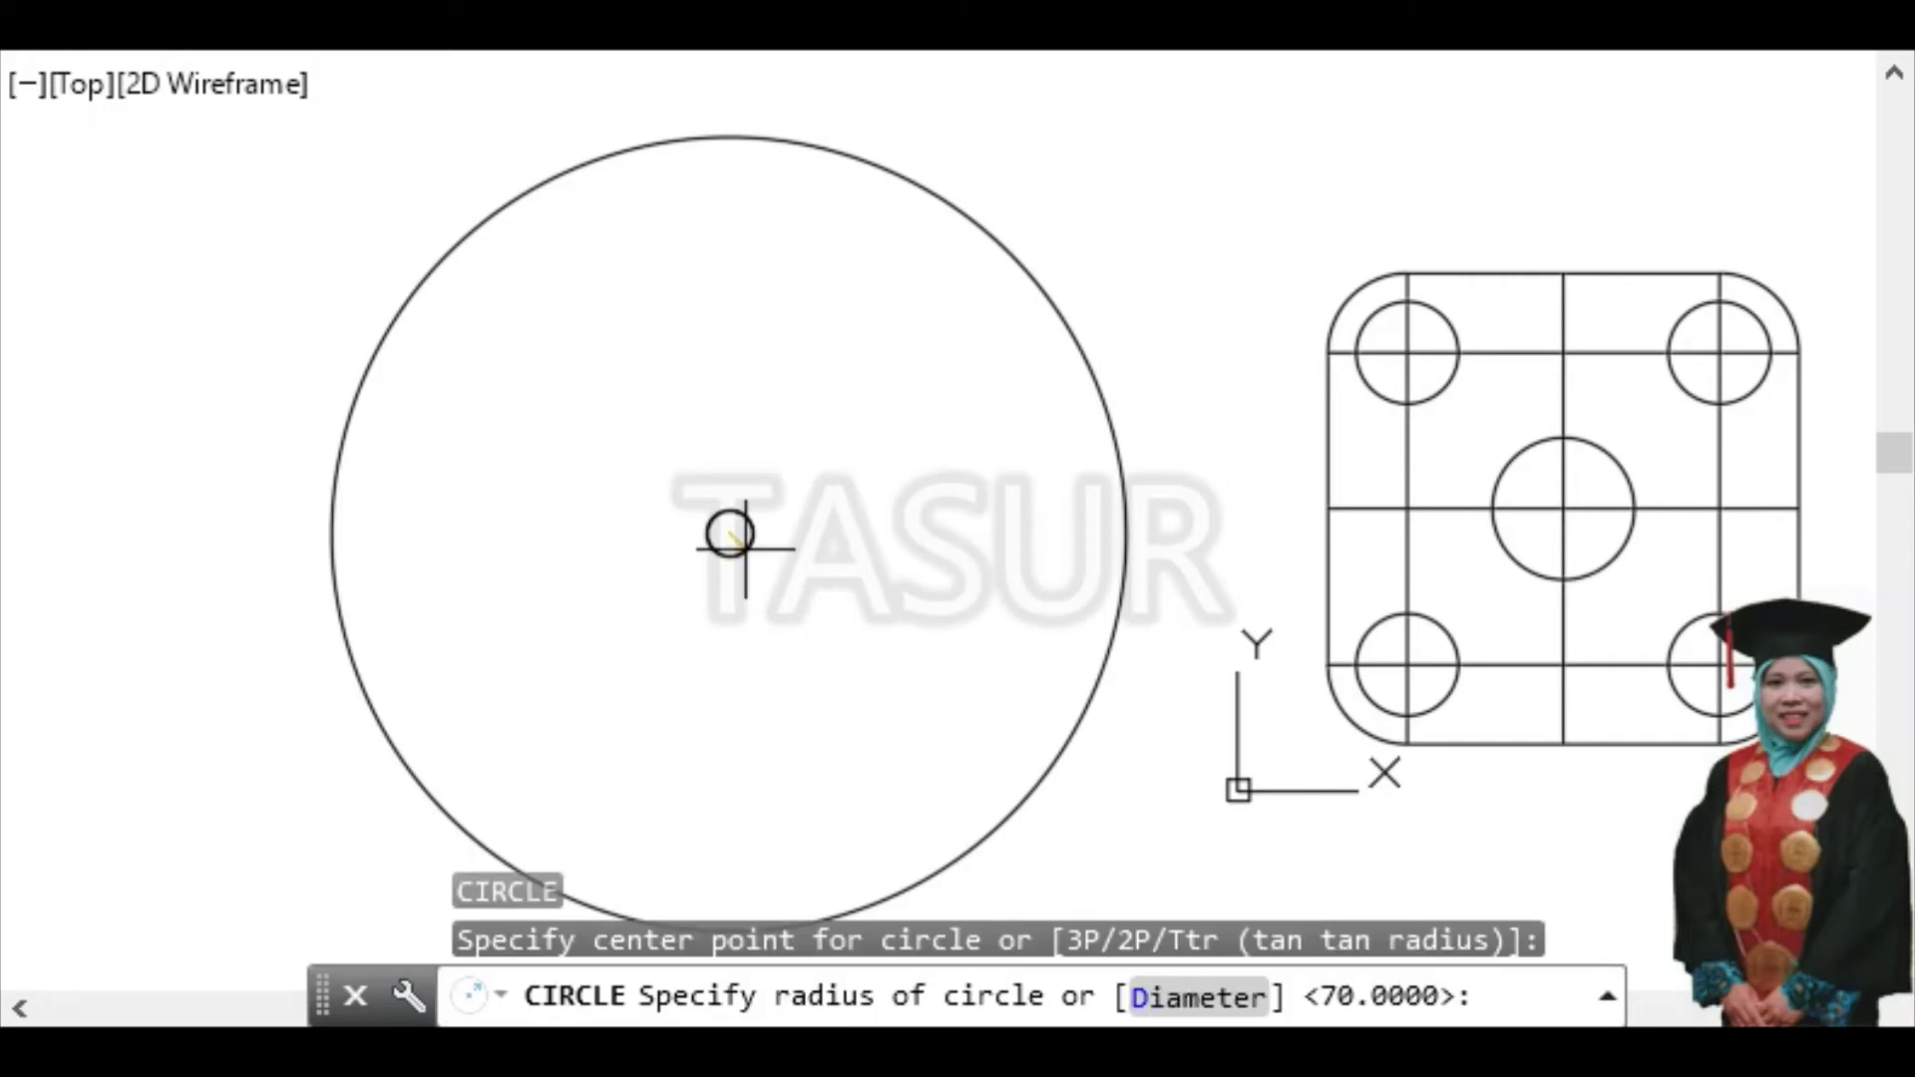
pyautogui.write('25')
pyautogui.press('Return')
# Draw a circle of radius 55 concentric with the circles of radius 70 and 25
pyautogui.press('Return')
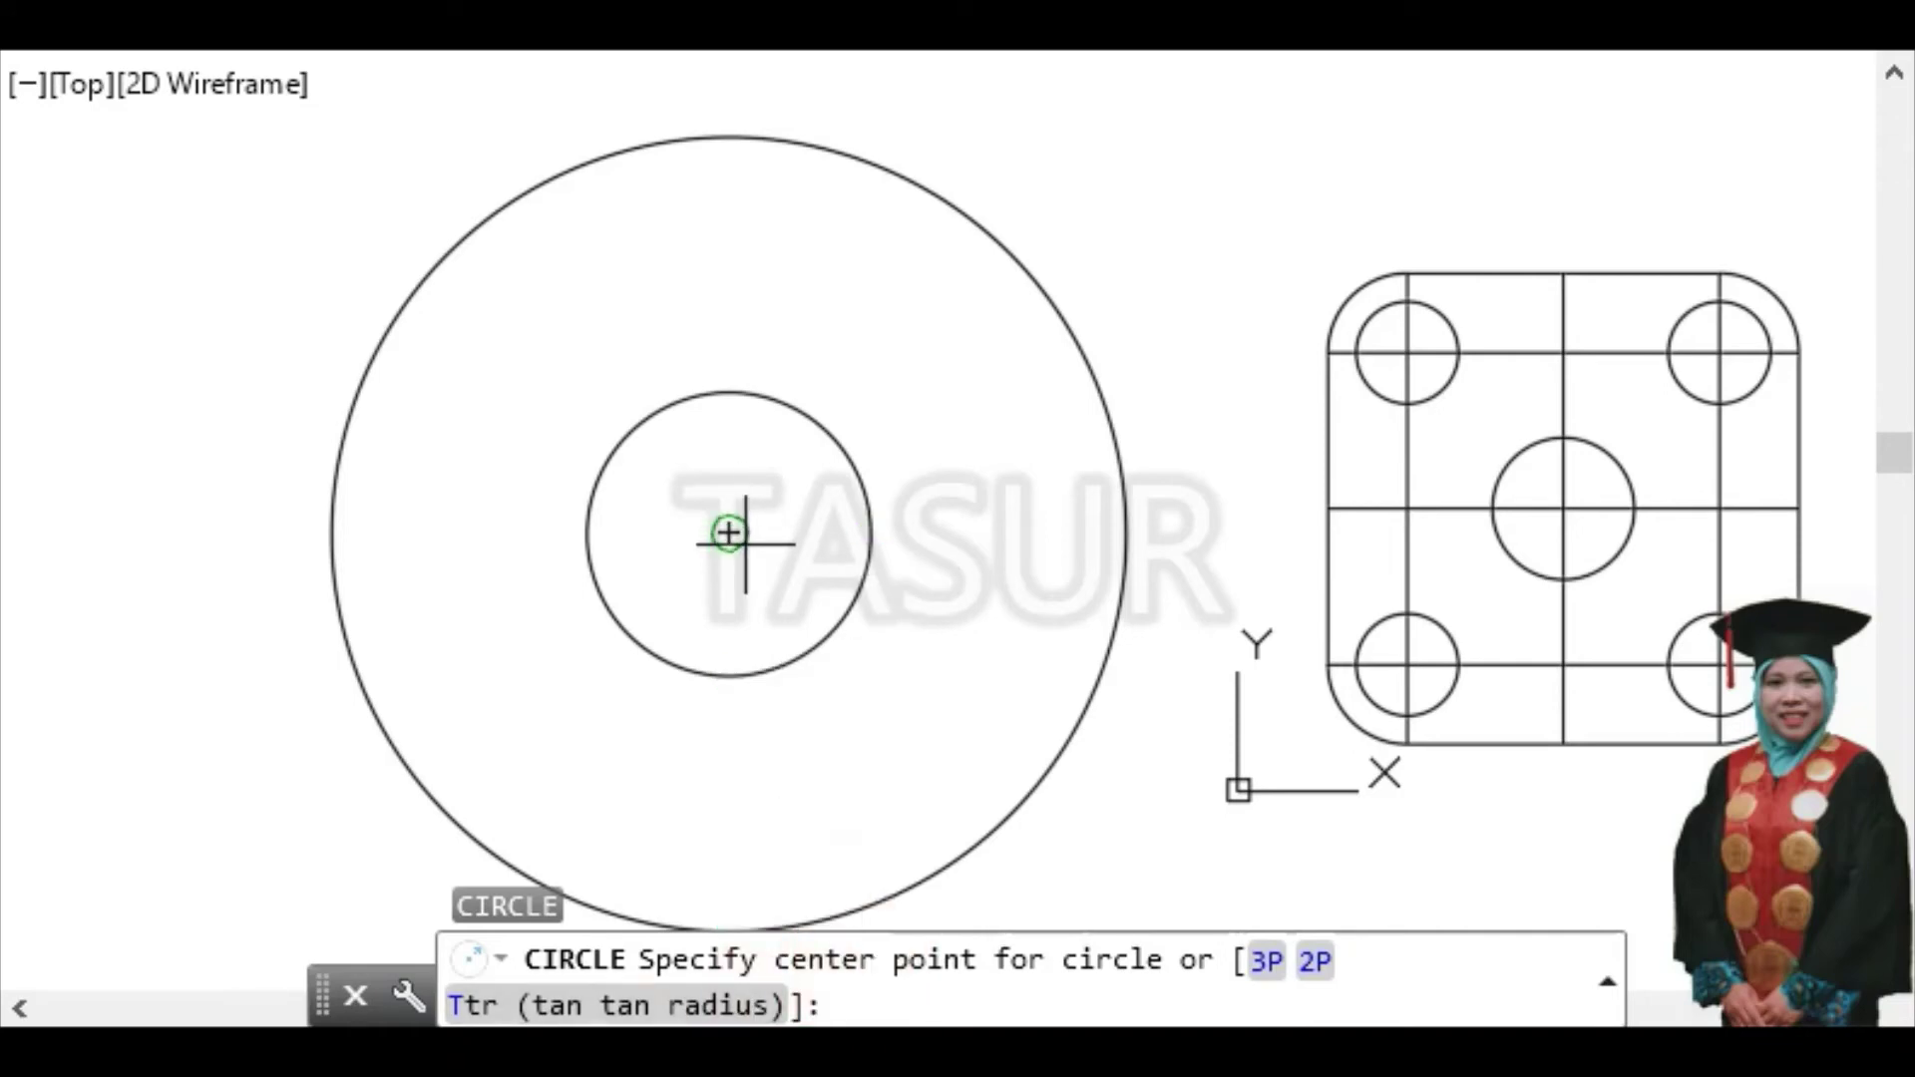
pyautogui.click(729, 534)
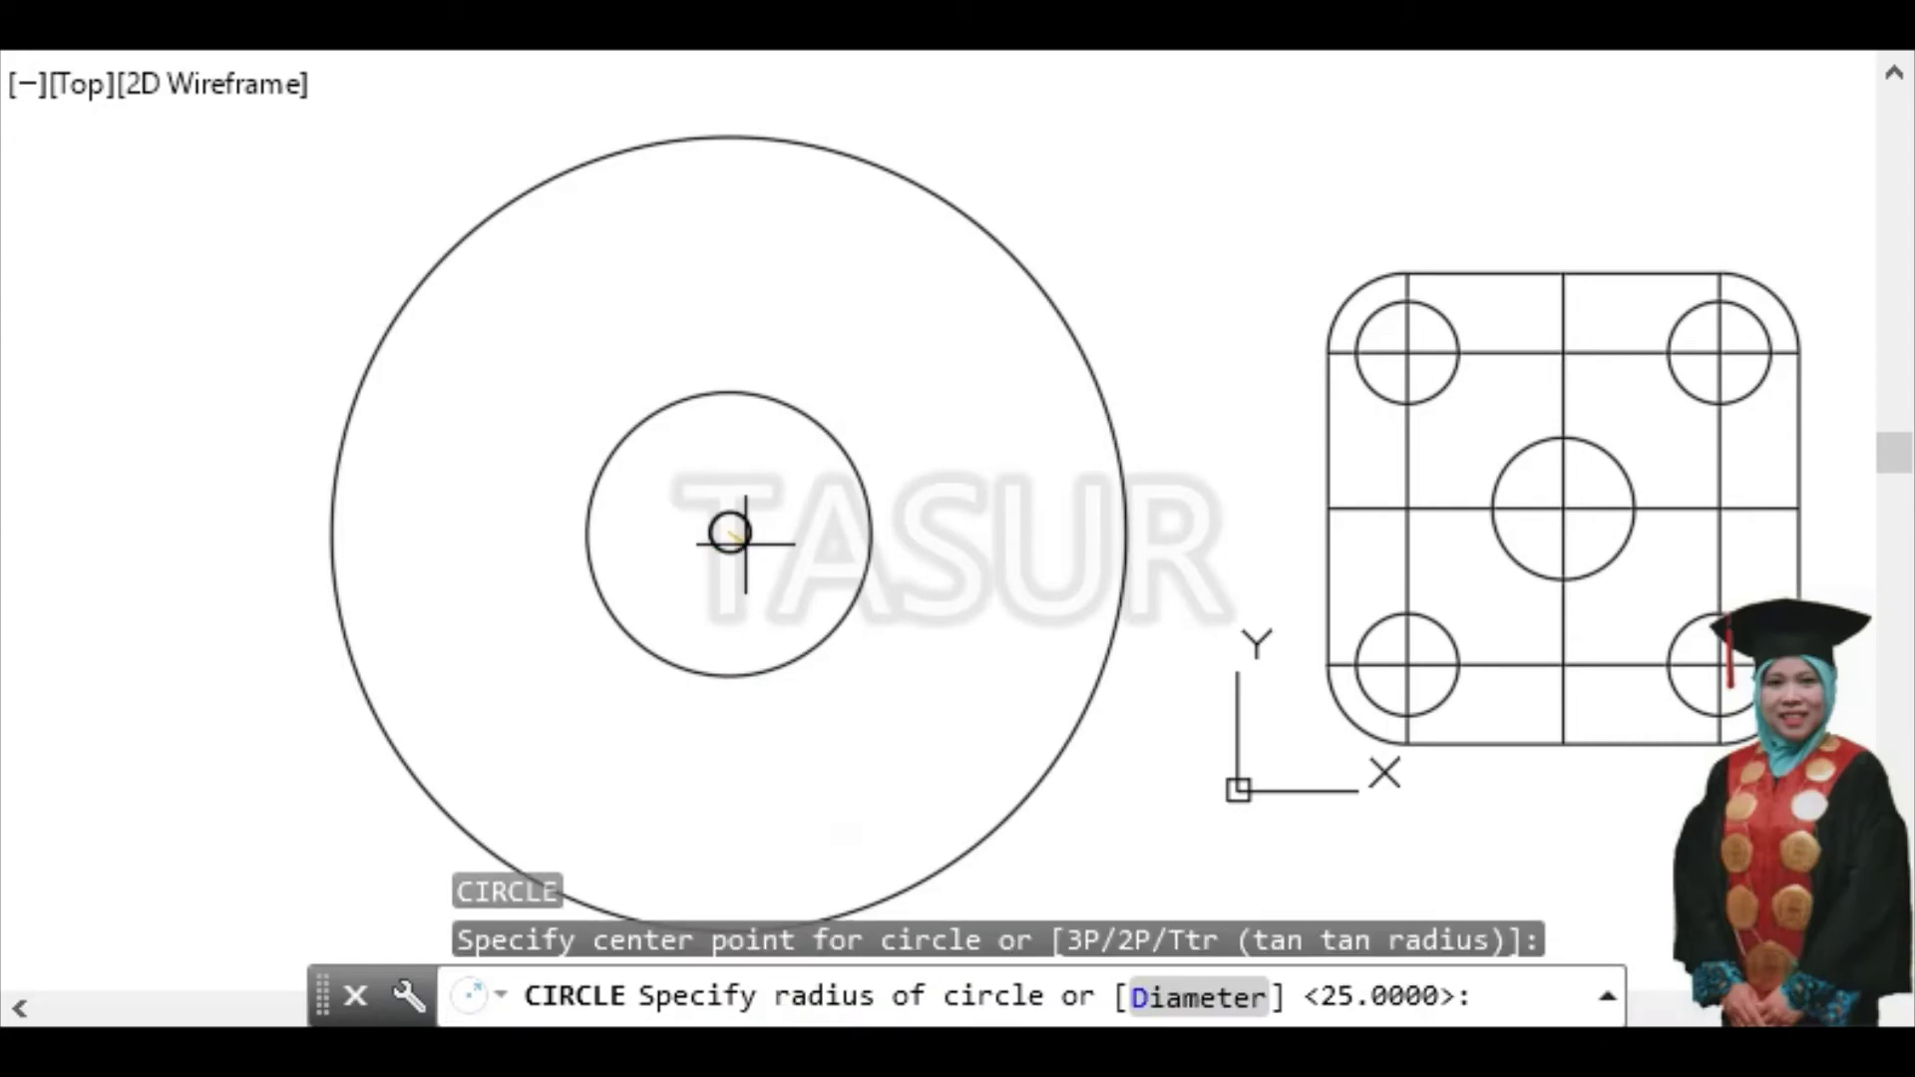
pyautogui.write('55')
pyautogui.press('Return')
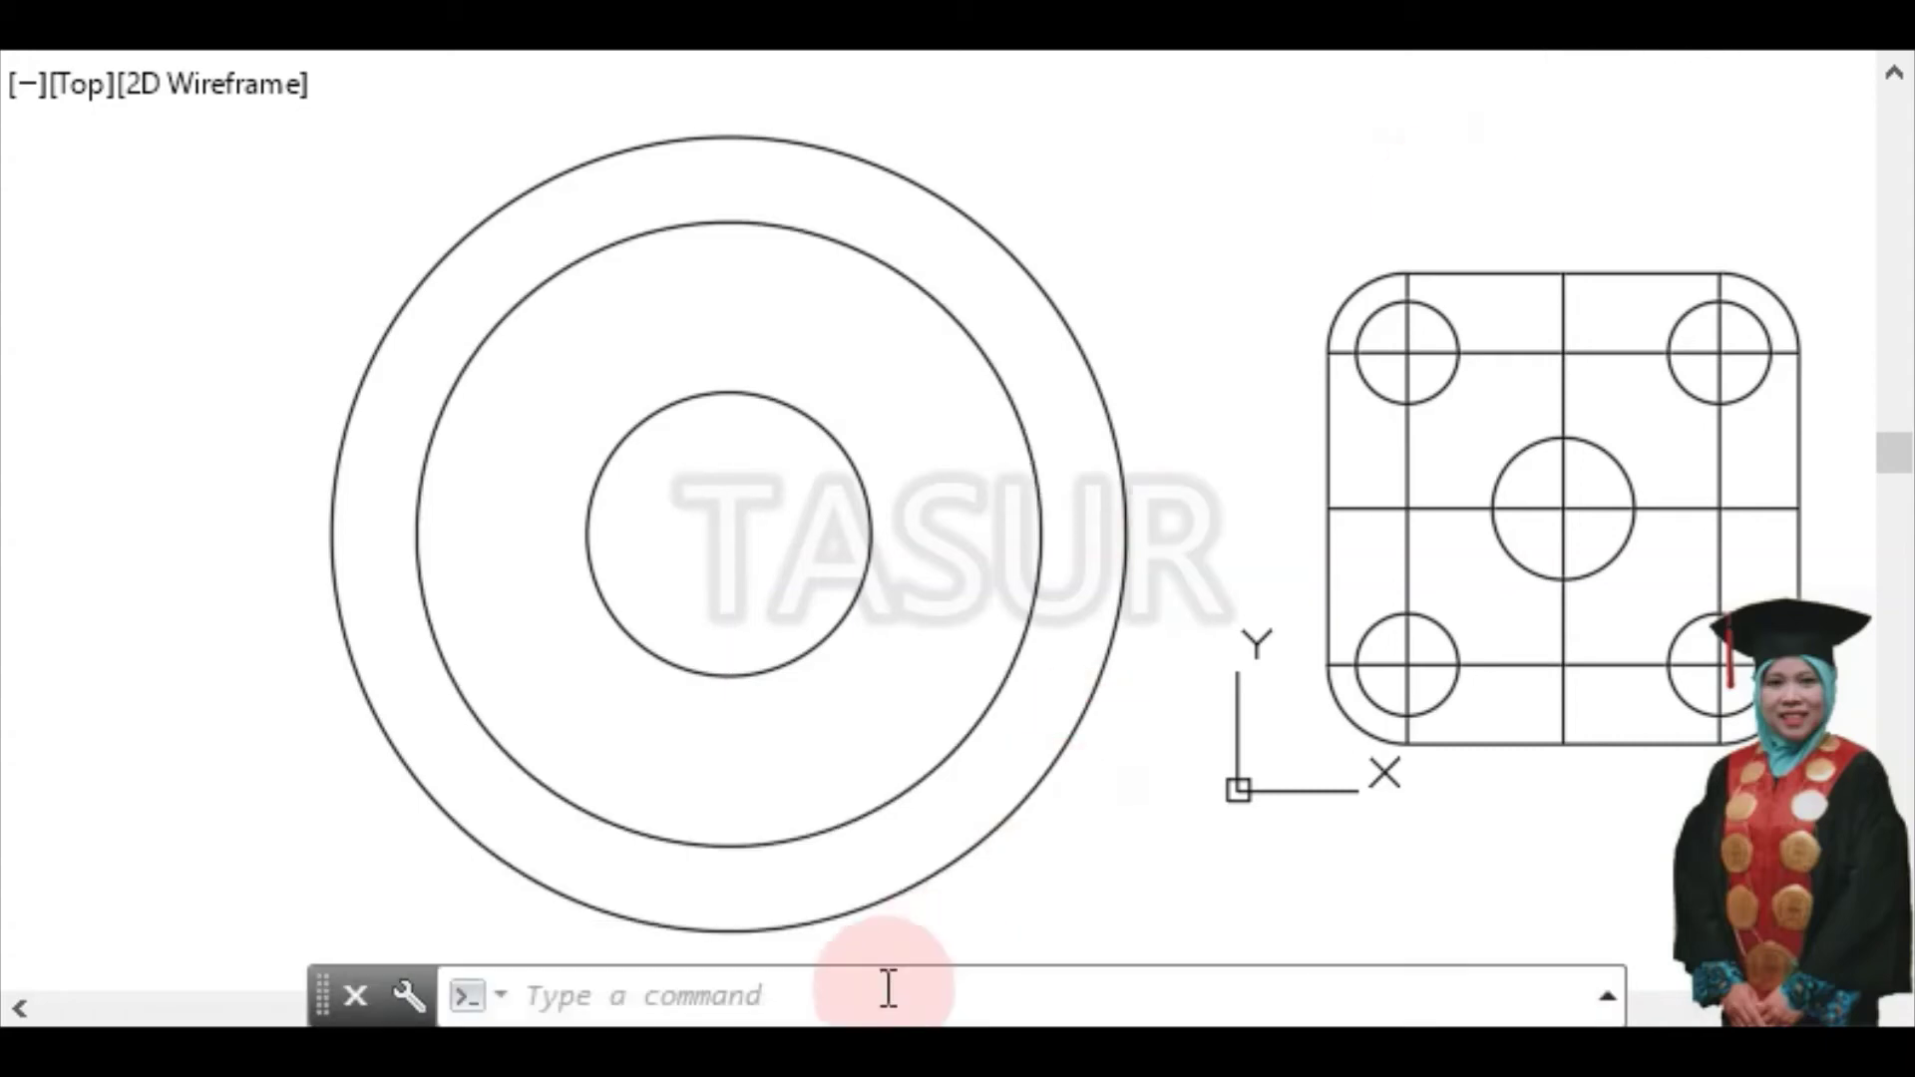
# Draw a circle of radius 9 centred on the top quadrant of the circle of radius 55
pyautogui.click(801, 993)
pyautogui.write('c')
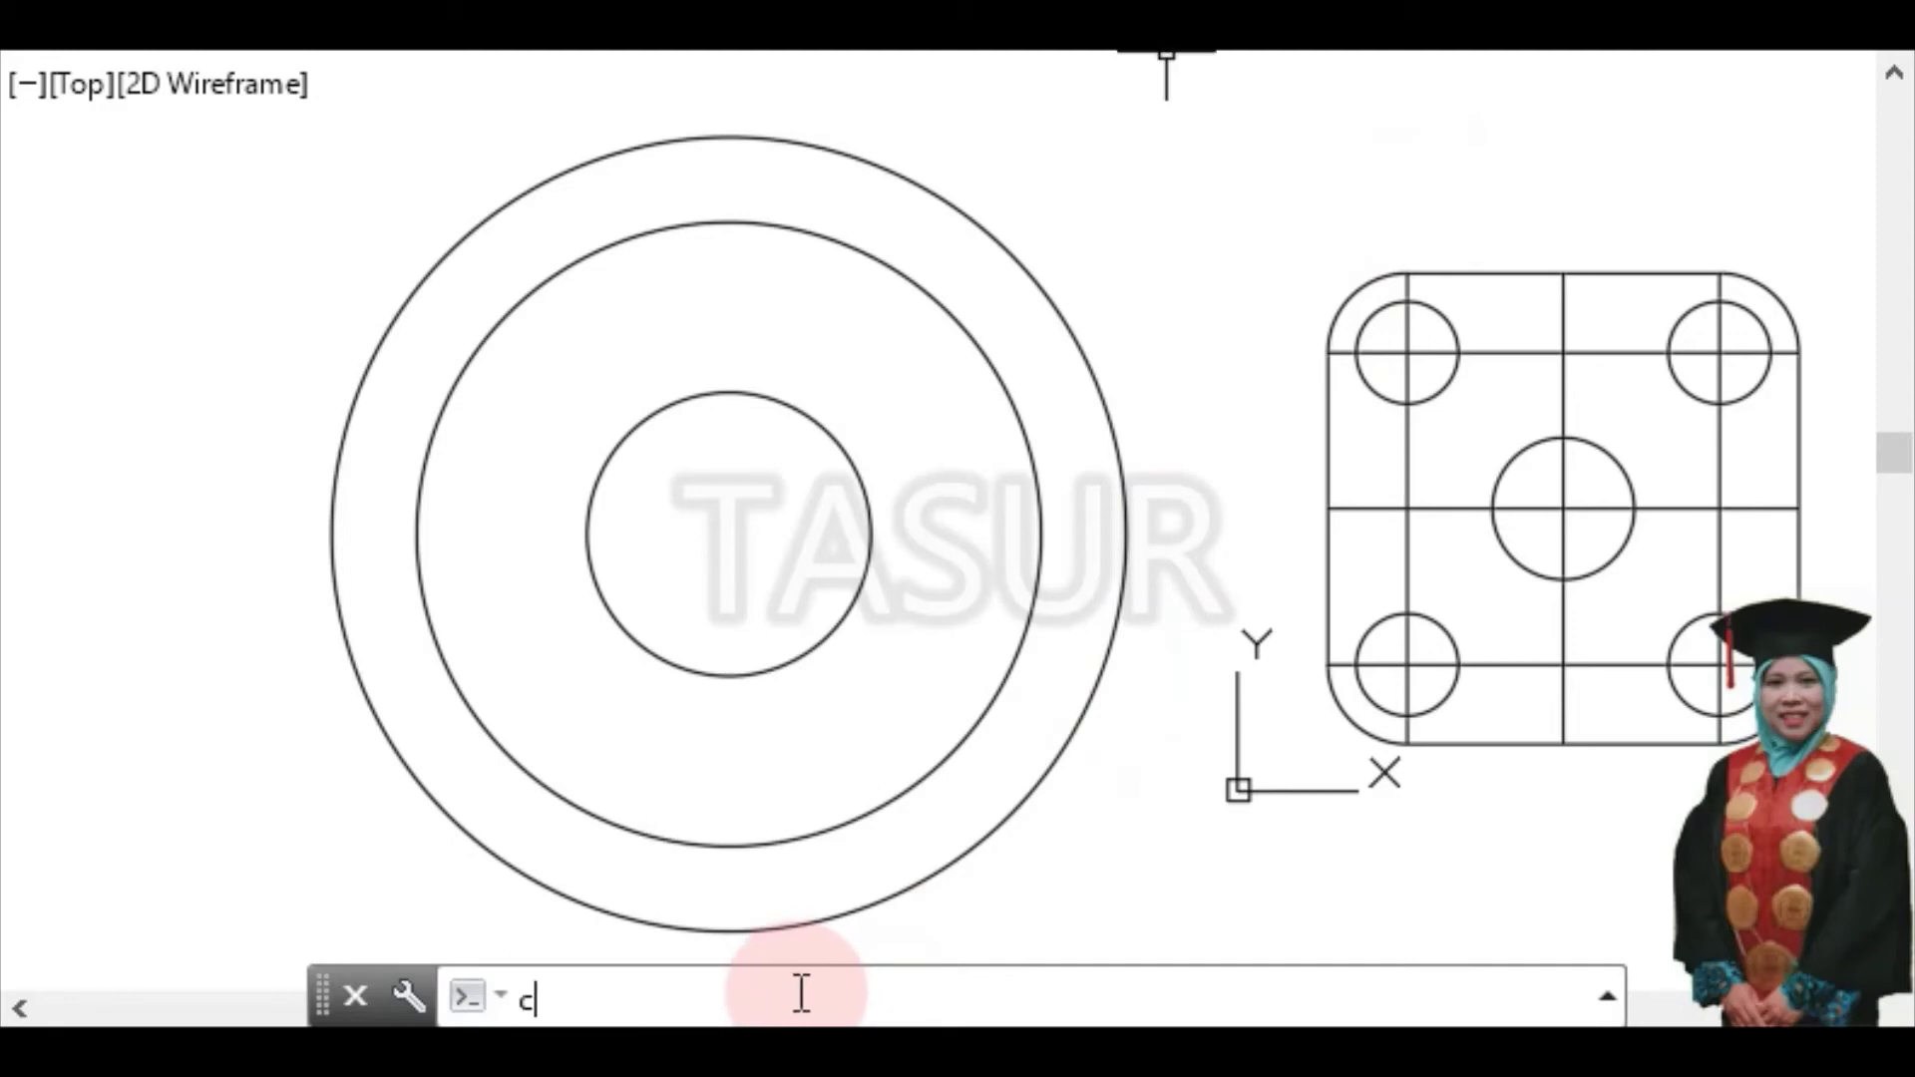
pyautogui.press('Return')
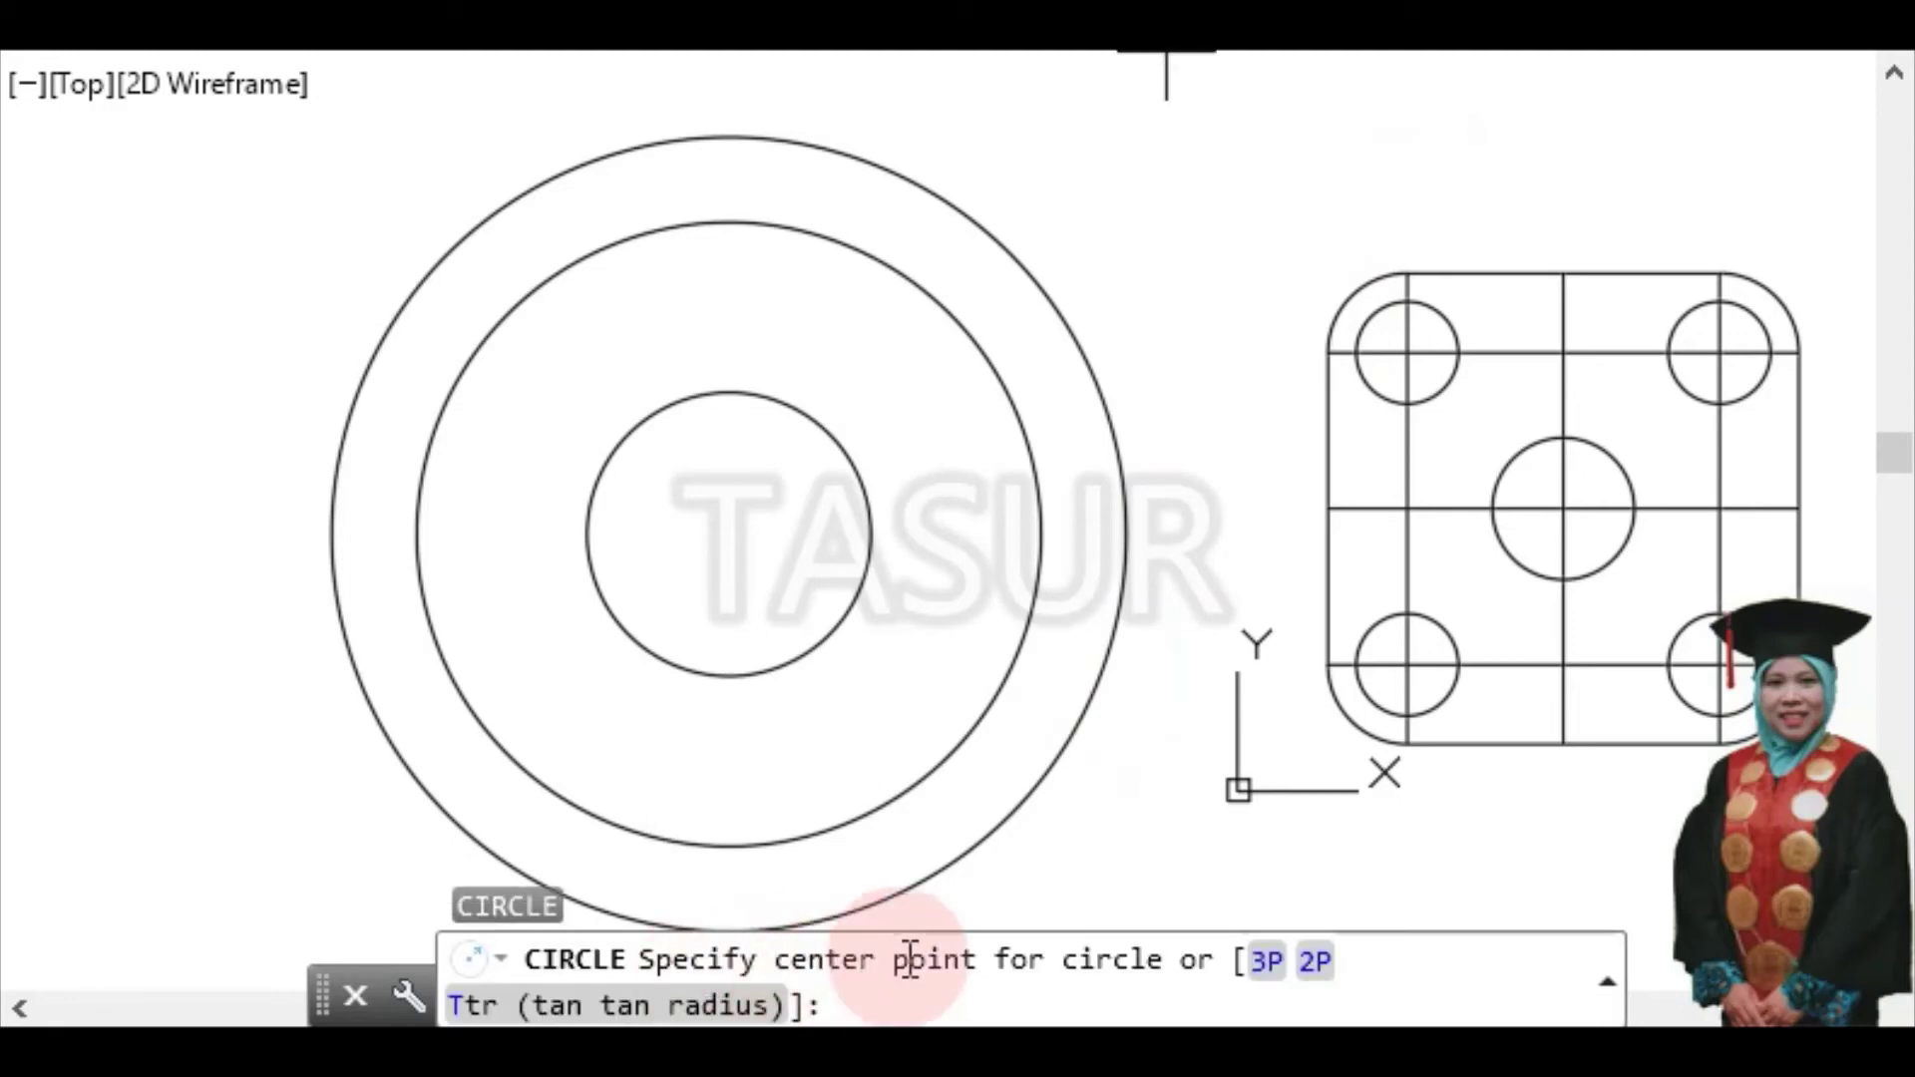
pyautogui.click(746, 240)
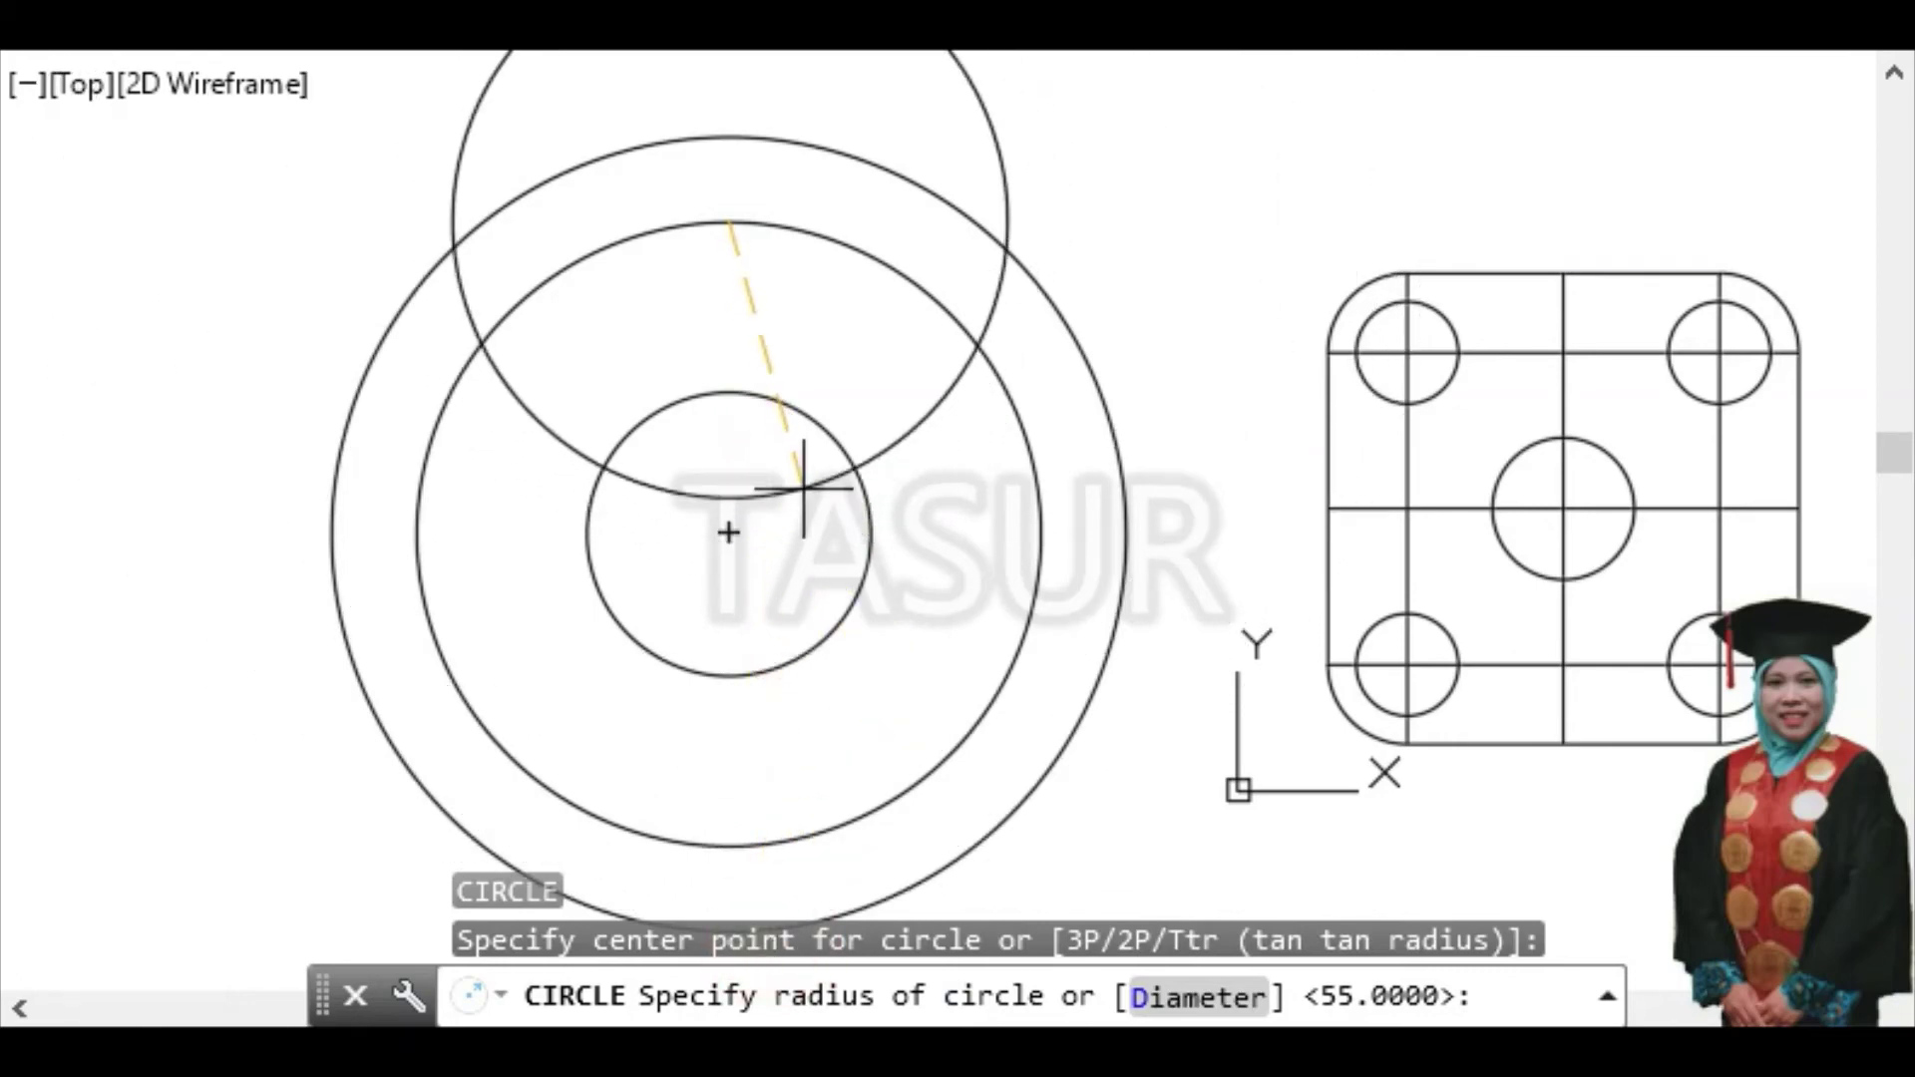
pyautogui.write('9')
pyautogui.press('Return')
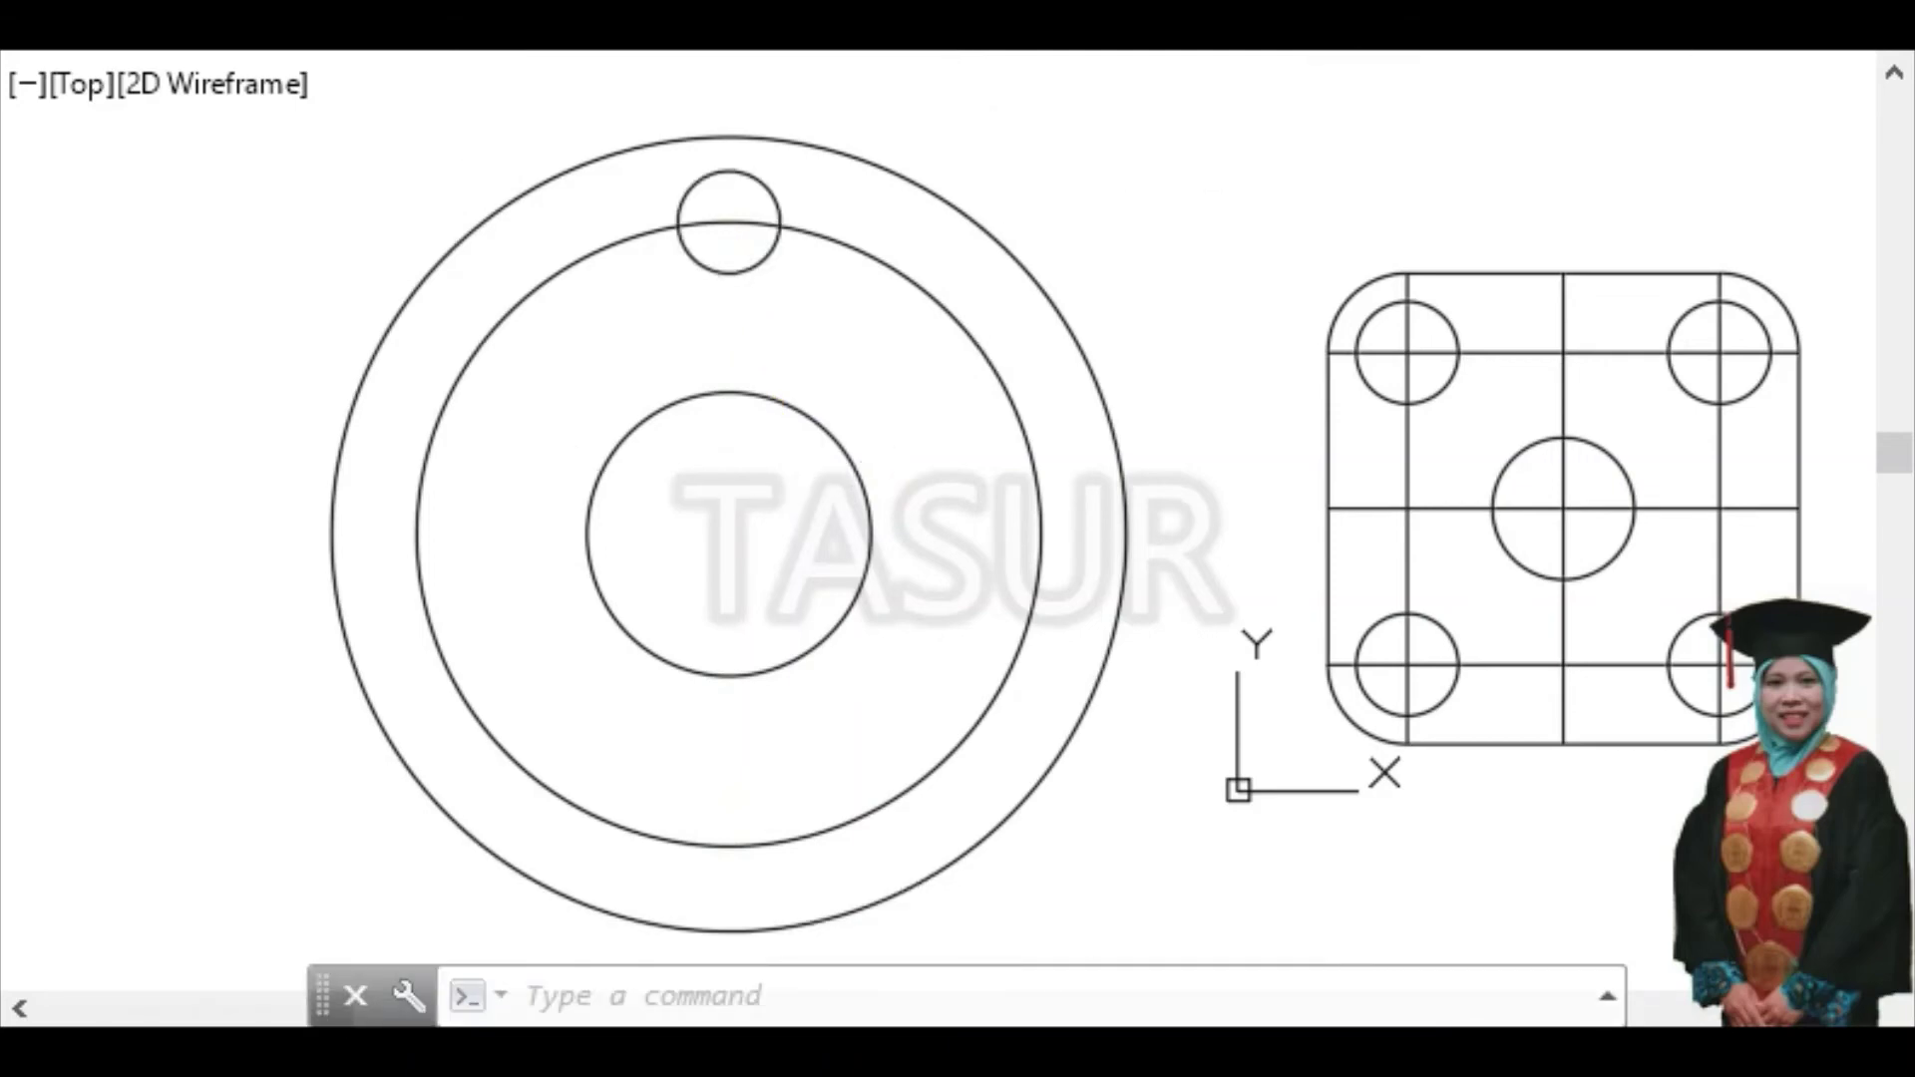
# Draw a vertical line through the small circle of radius 9, from its top quadrant to its bottom quadrant
pyautogui.click(742, 997)
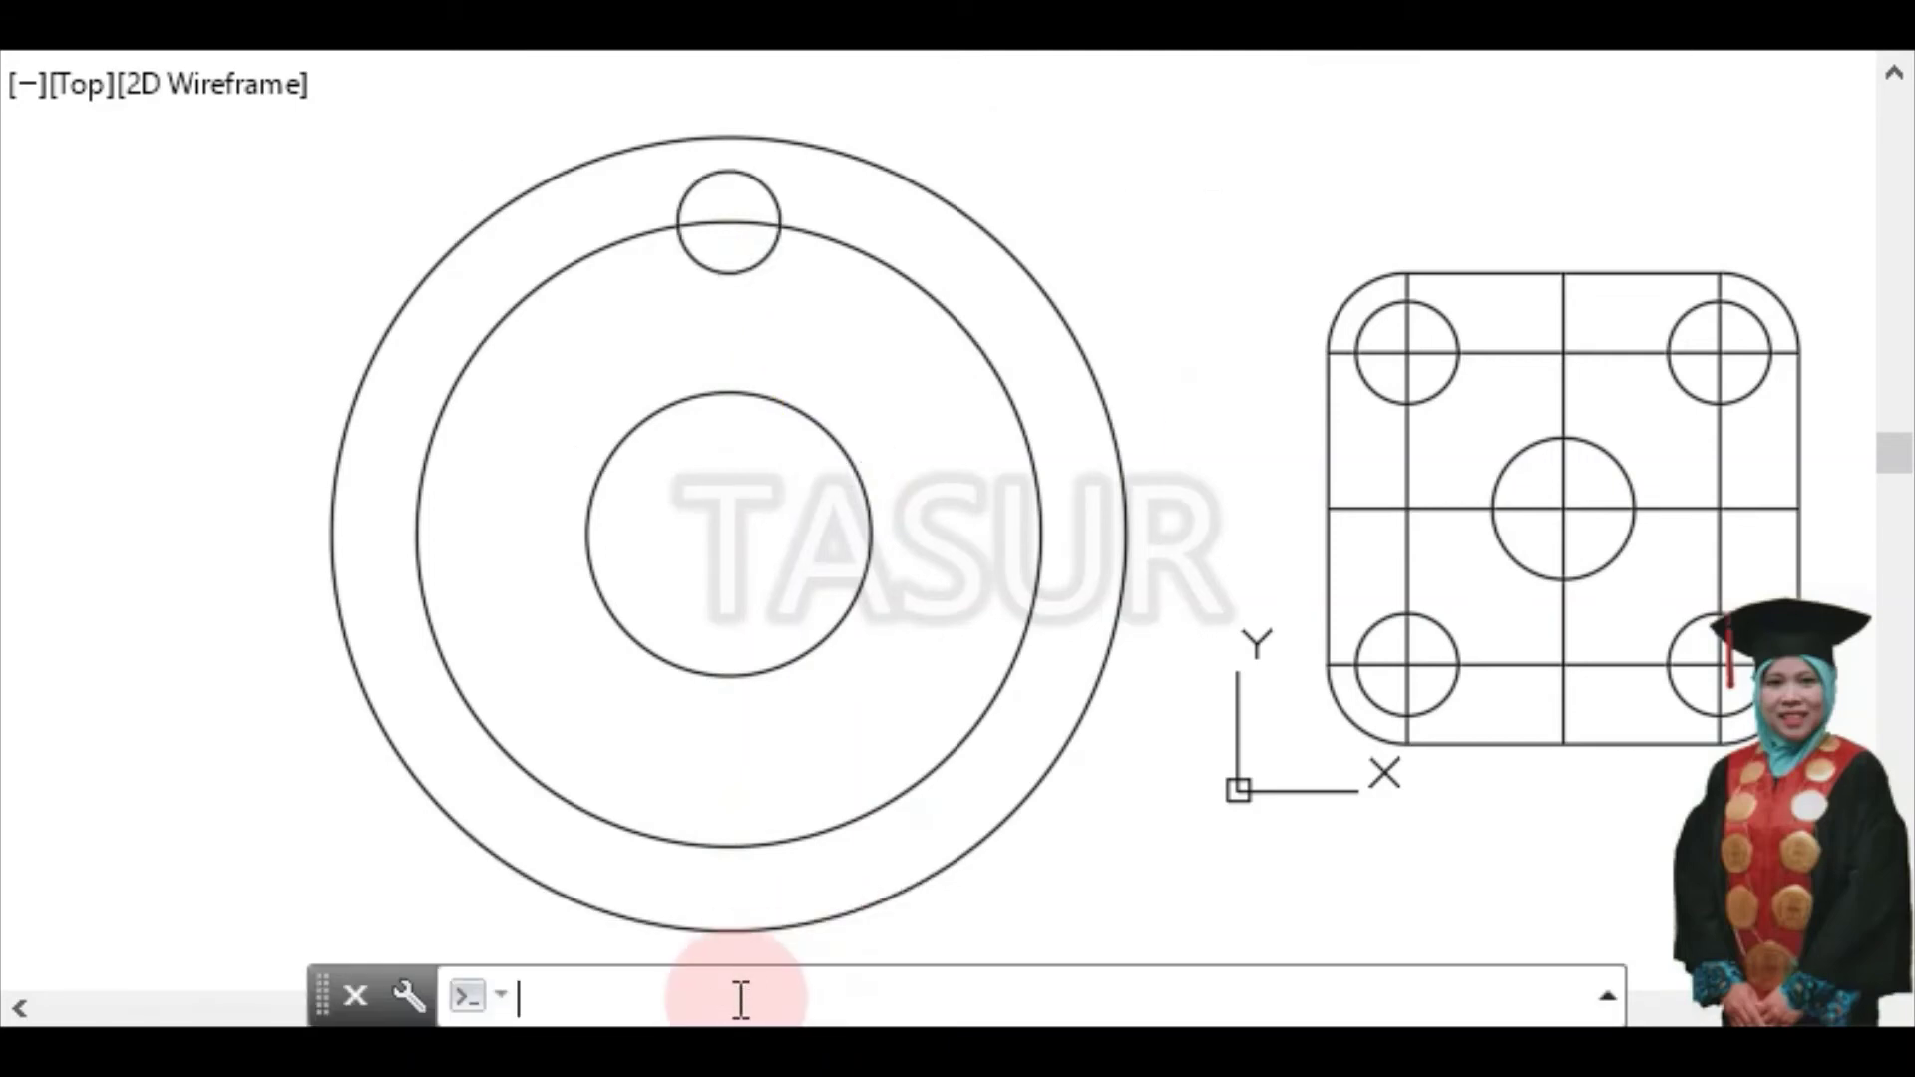
pyautogui.write('l')
pyautogui.press('Return')
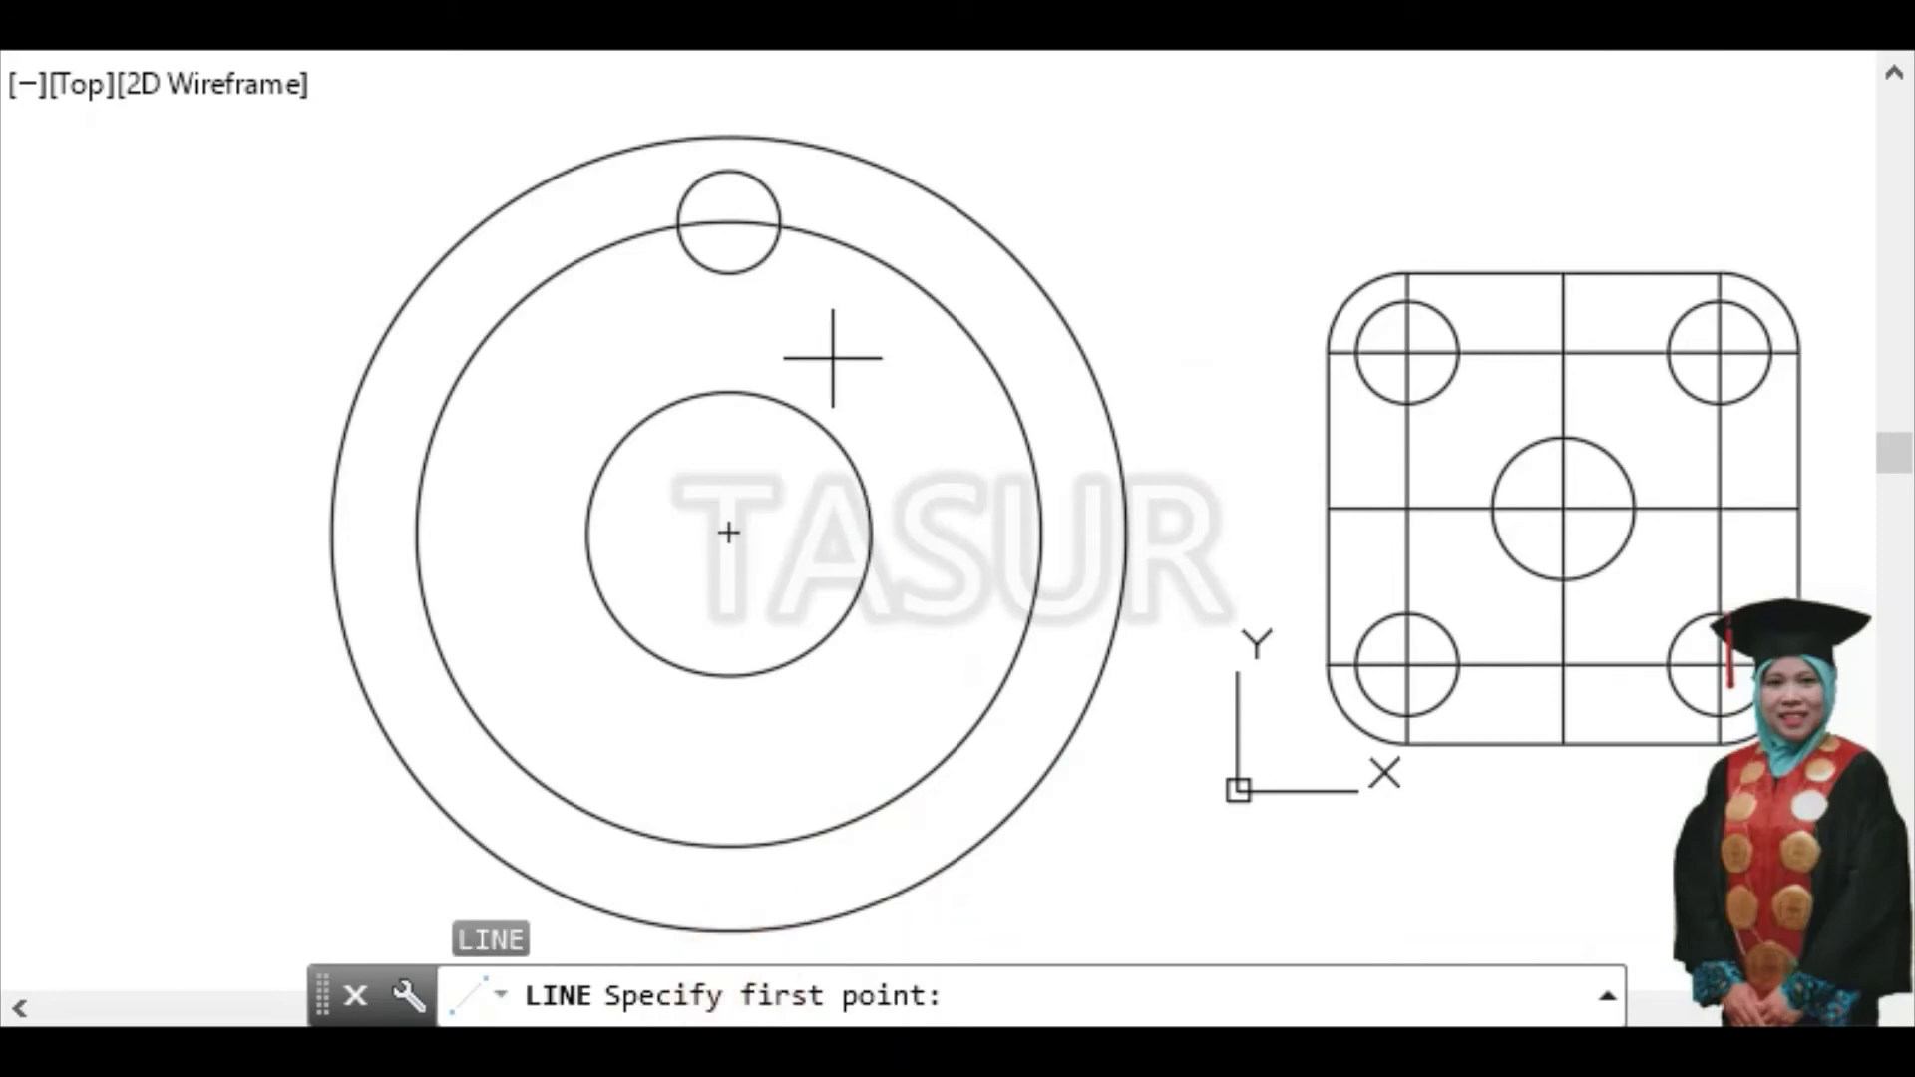
pyautogui.click(751, 186)
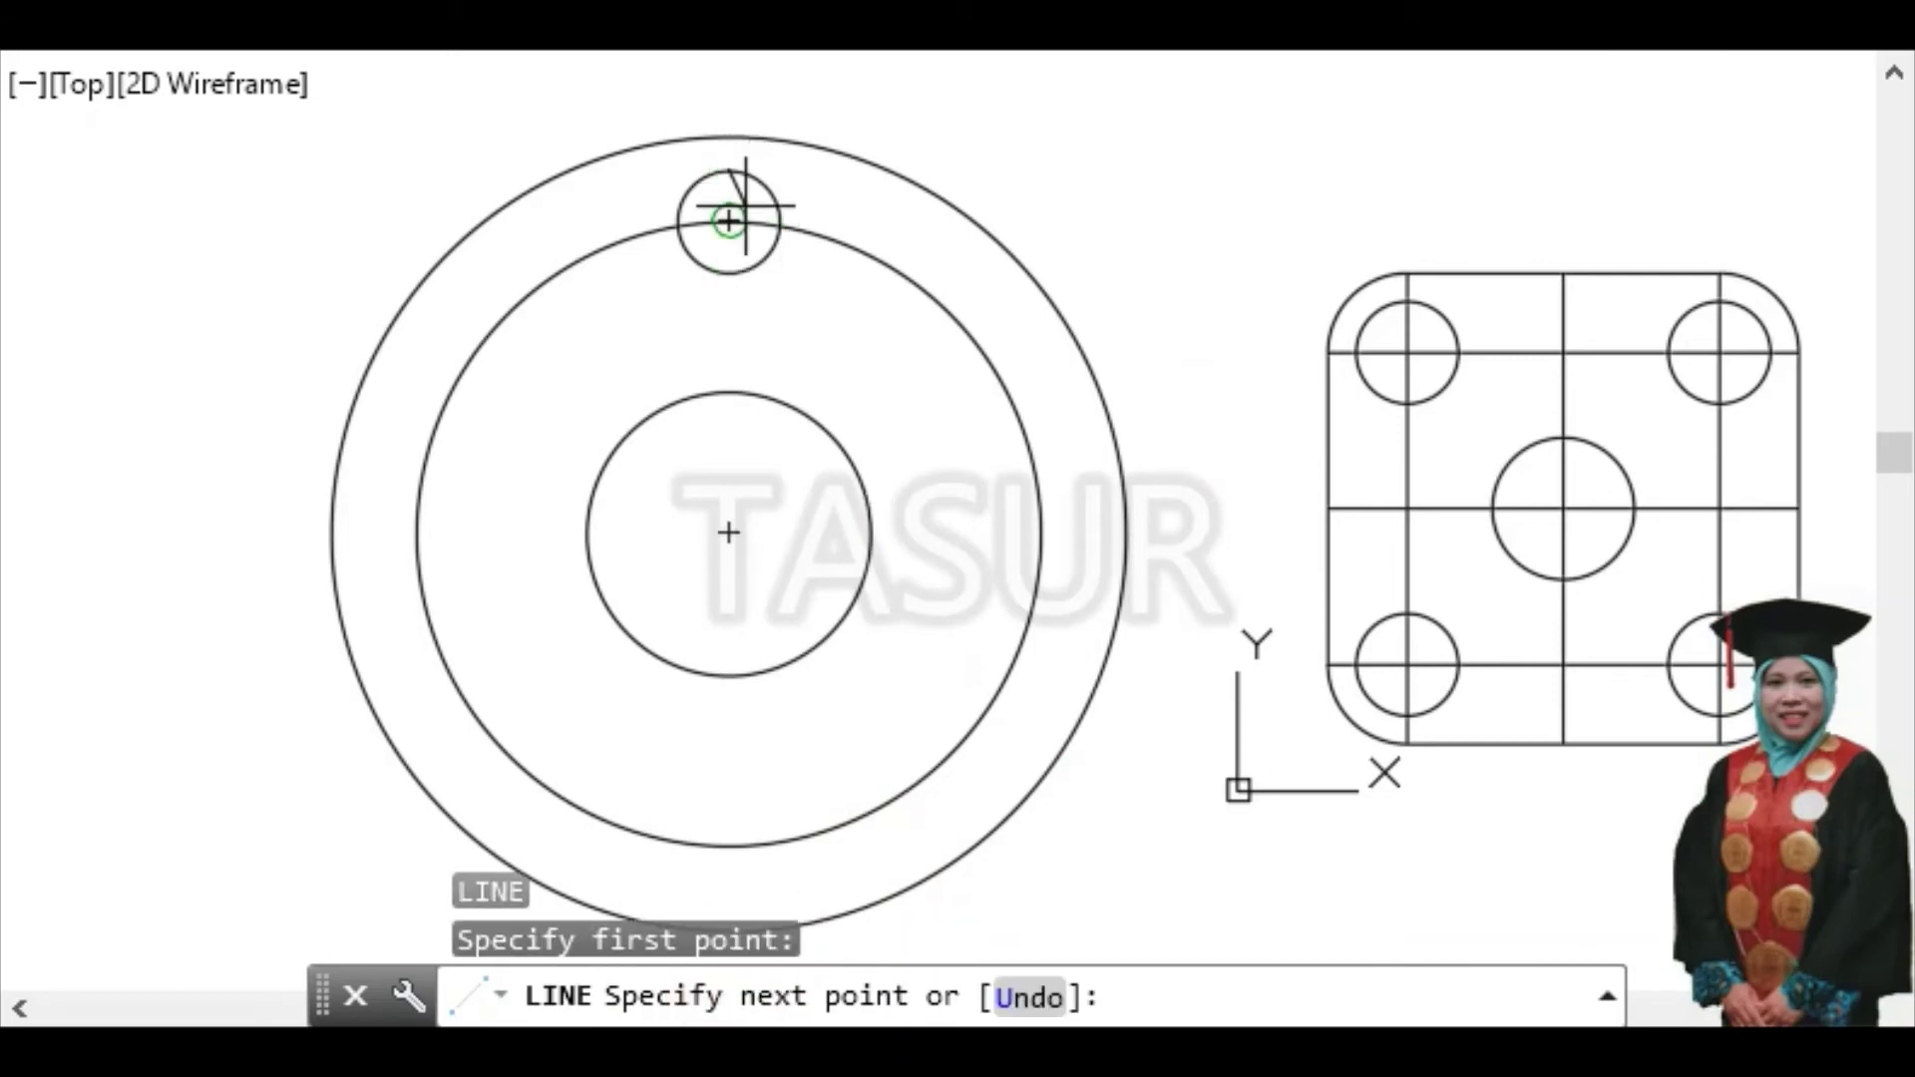
pyautogui.click(750, 279)
pyautogui.press('Return')
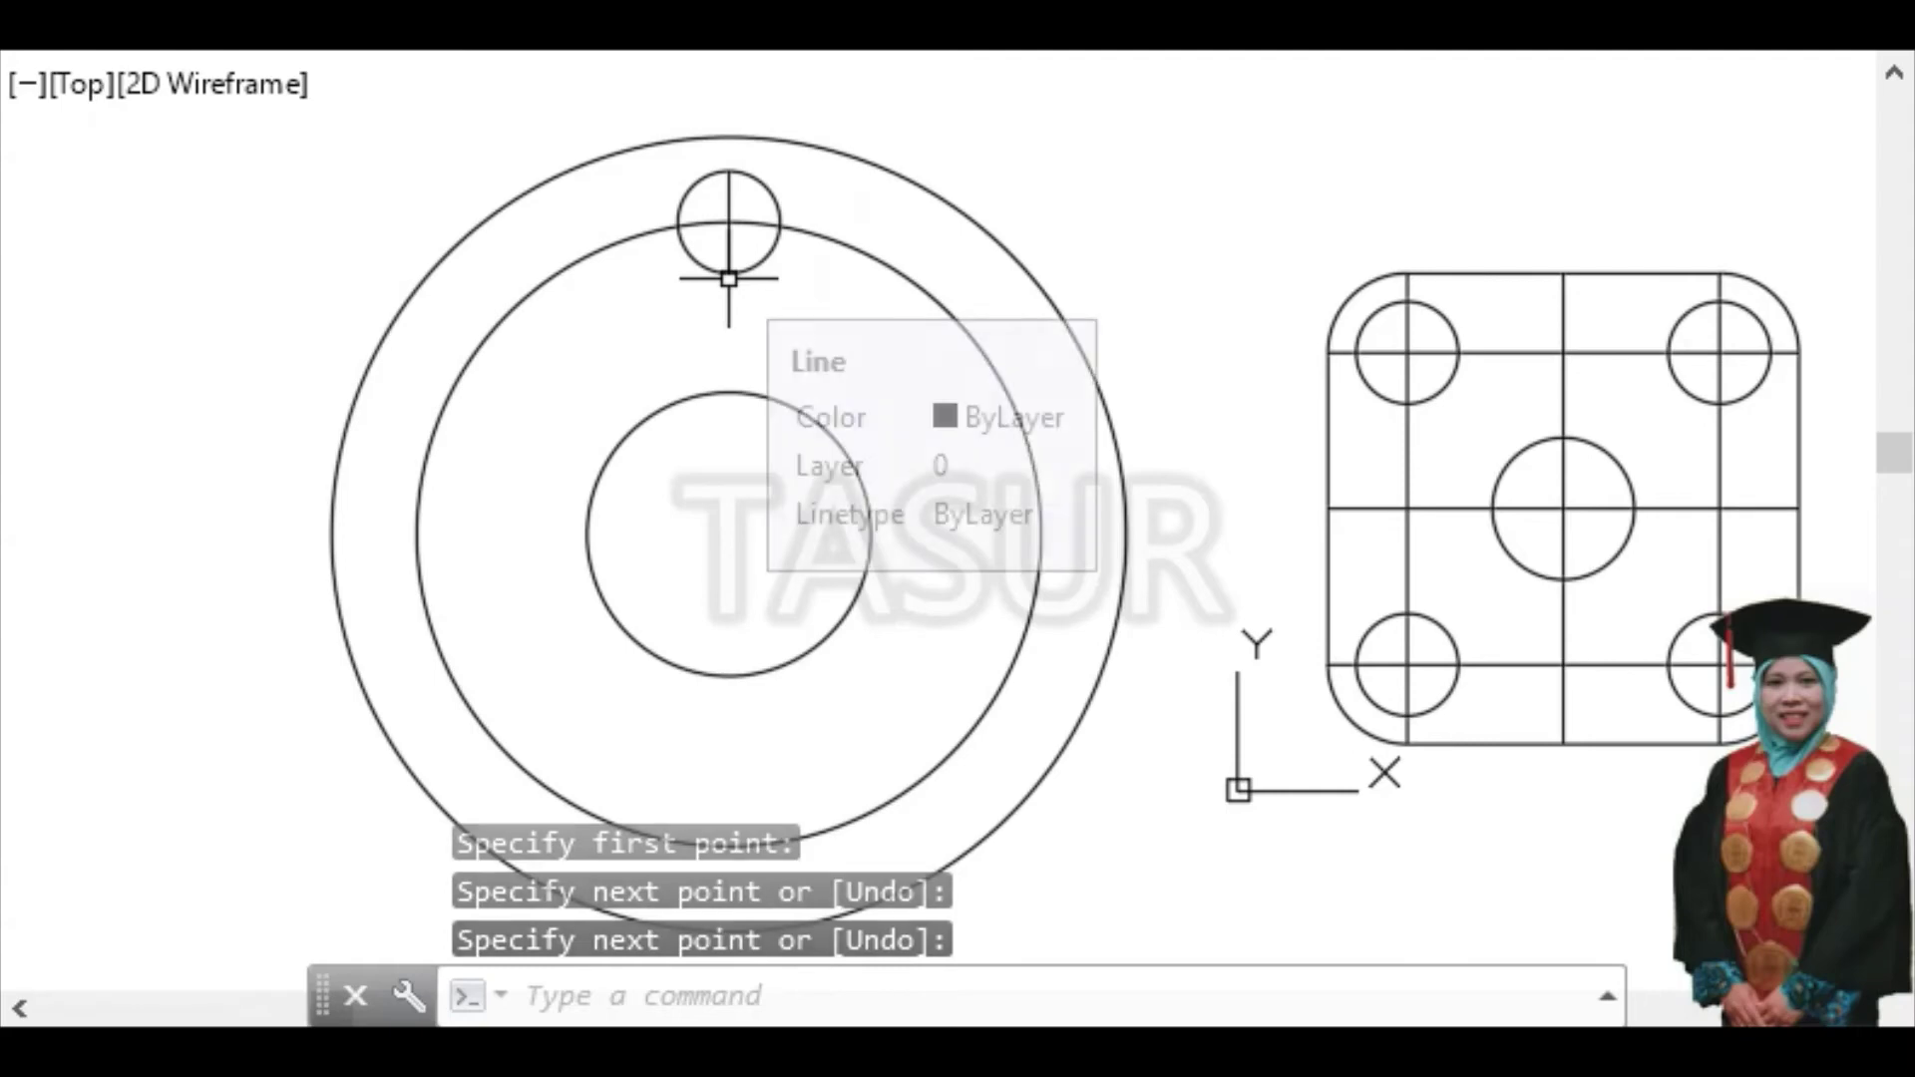
# Start the Rotate command
pyautogui.write('ro')
pyautogui.press('Return')
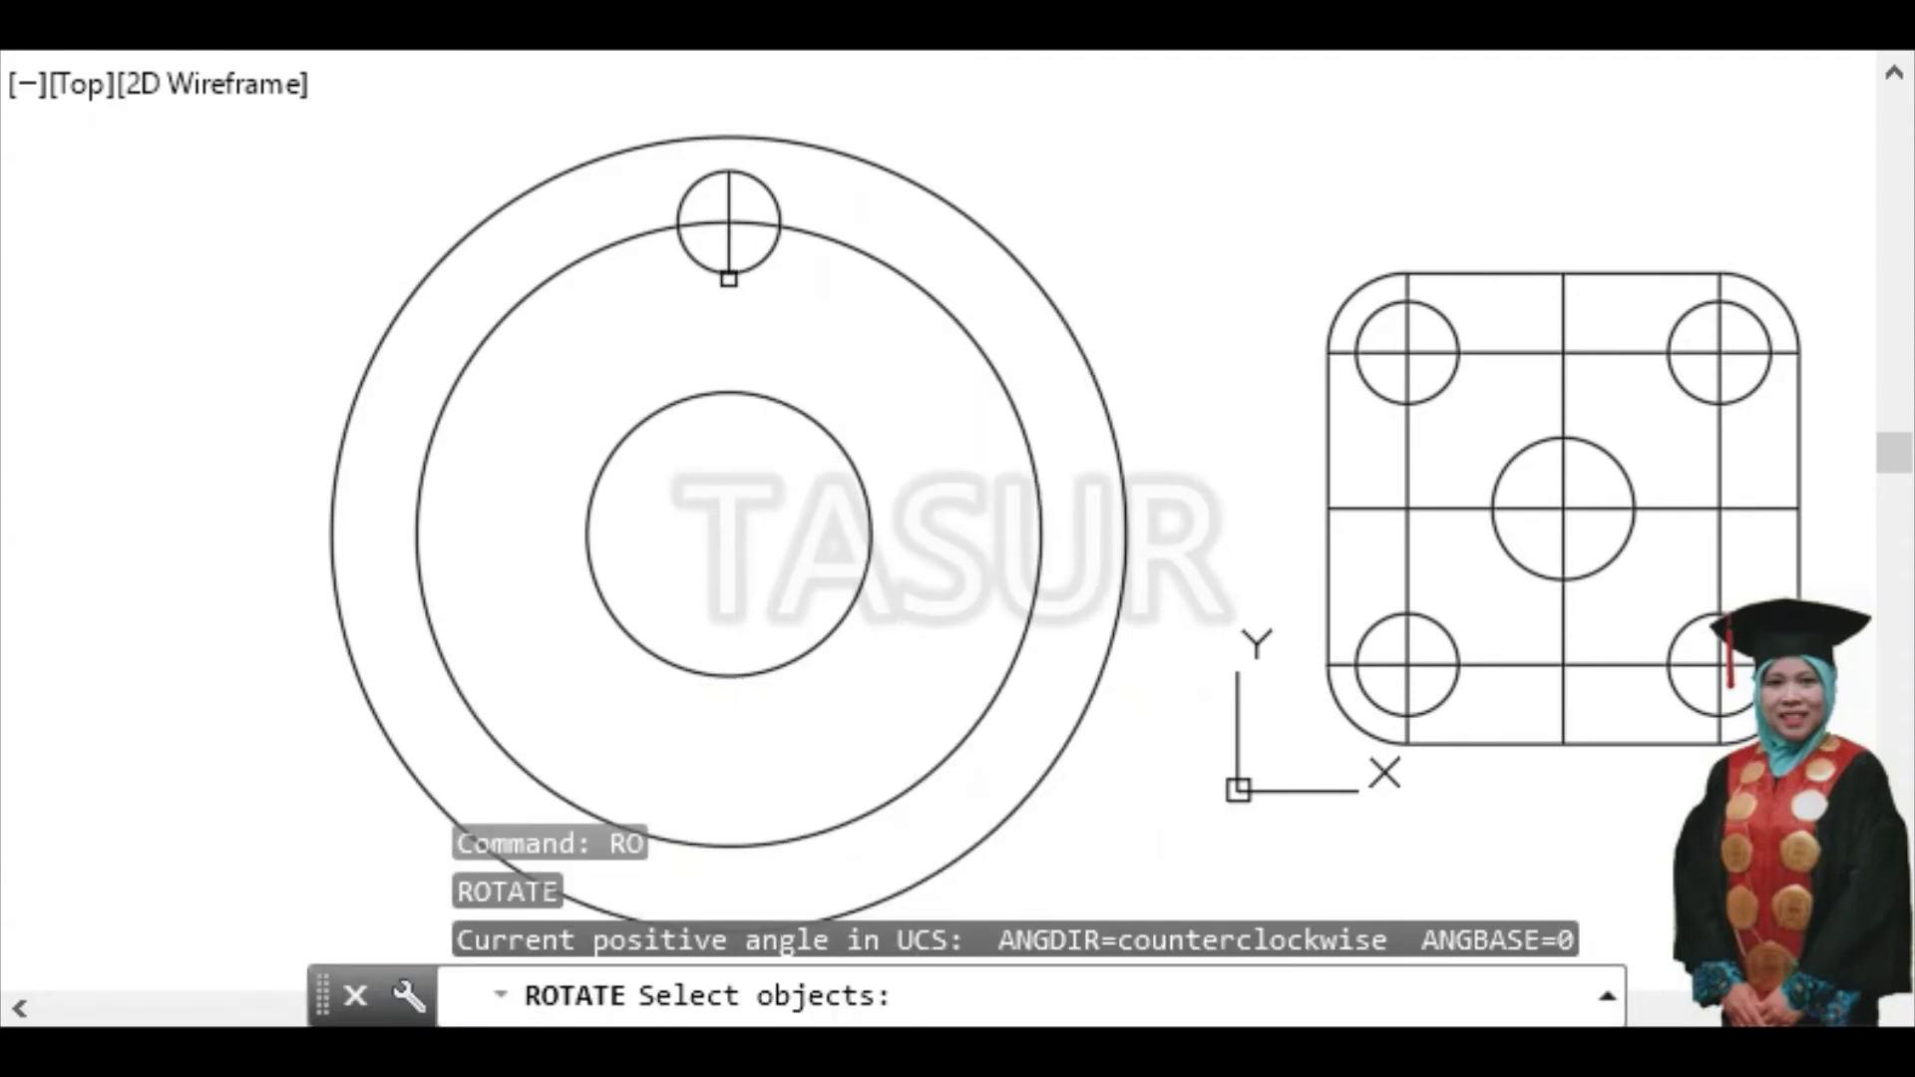